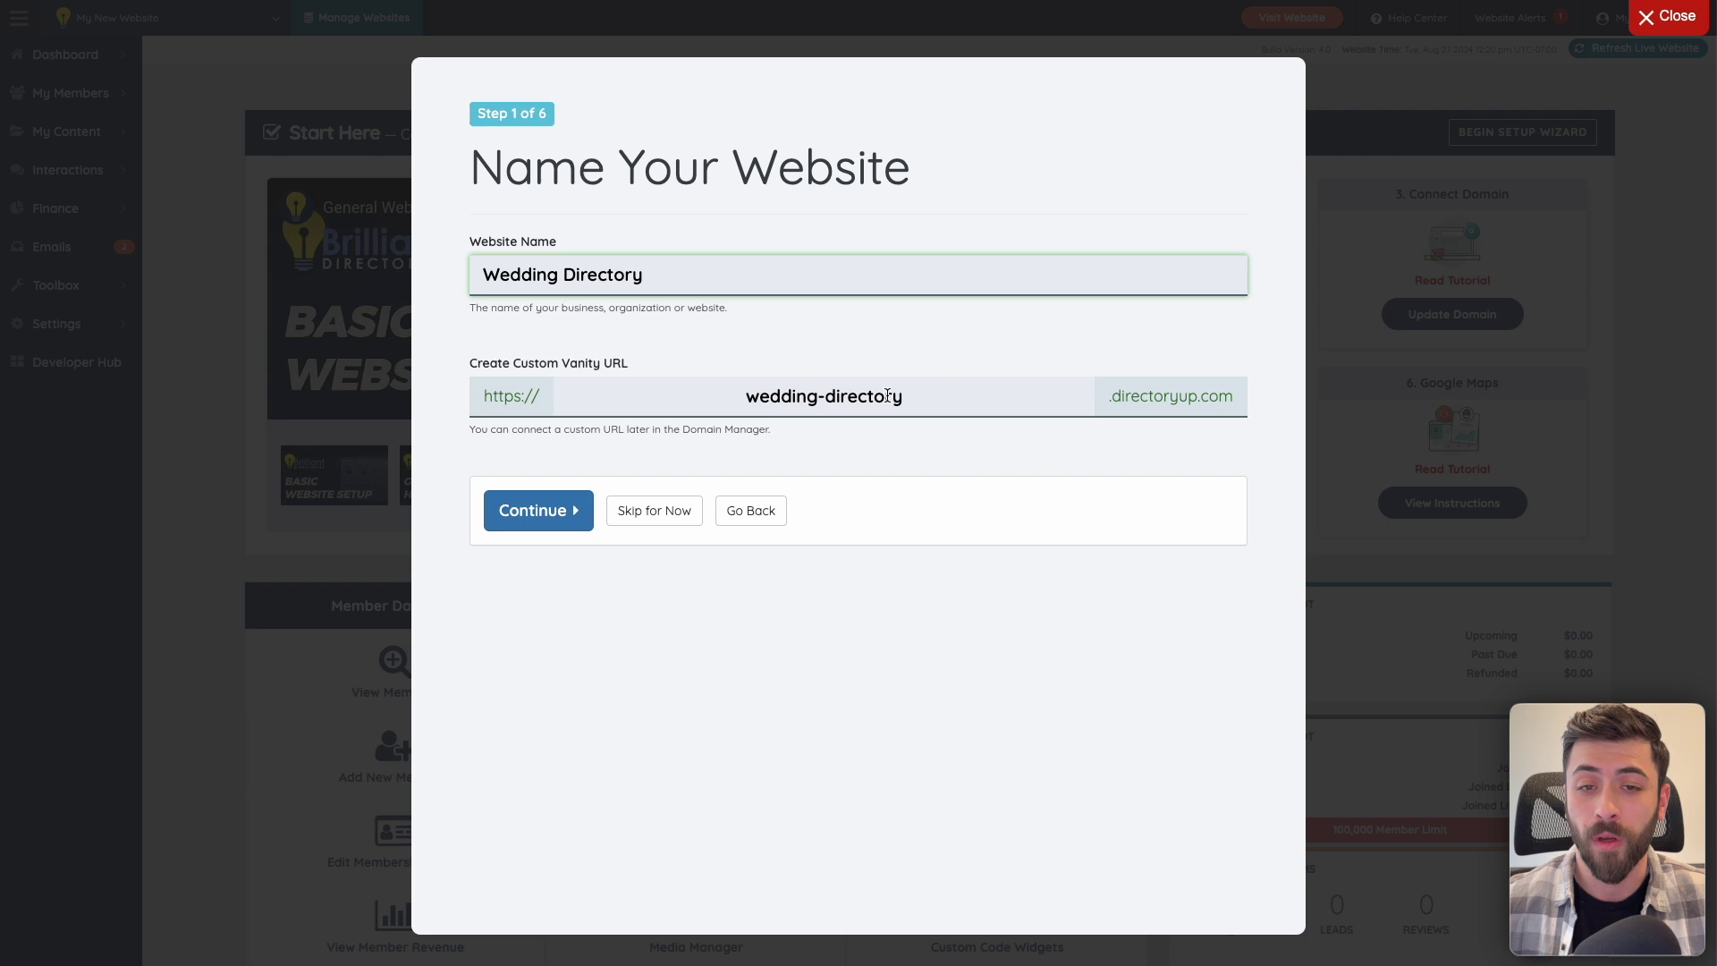
# Set the target market to Wedding, with members called Wedding Vendor
pyautogui.click(543, 508)
pyautogui.write('Wedding')
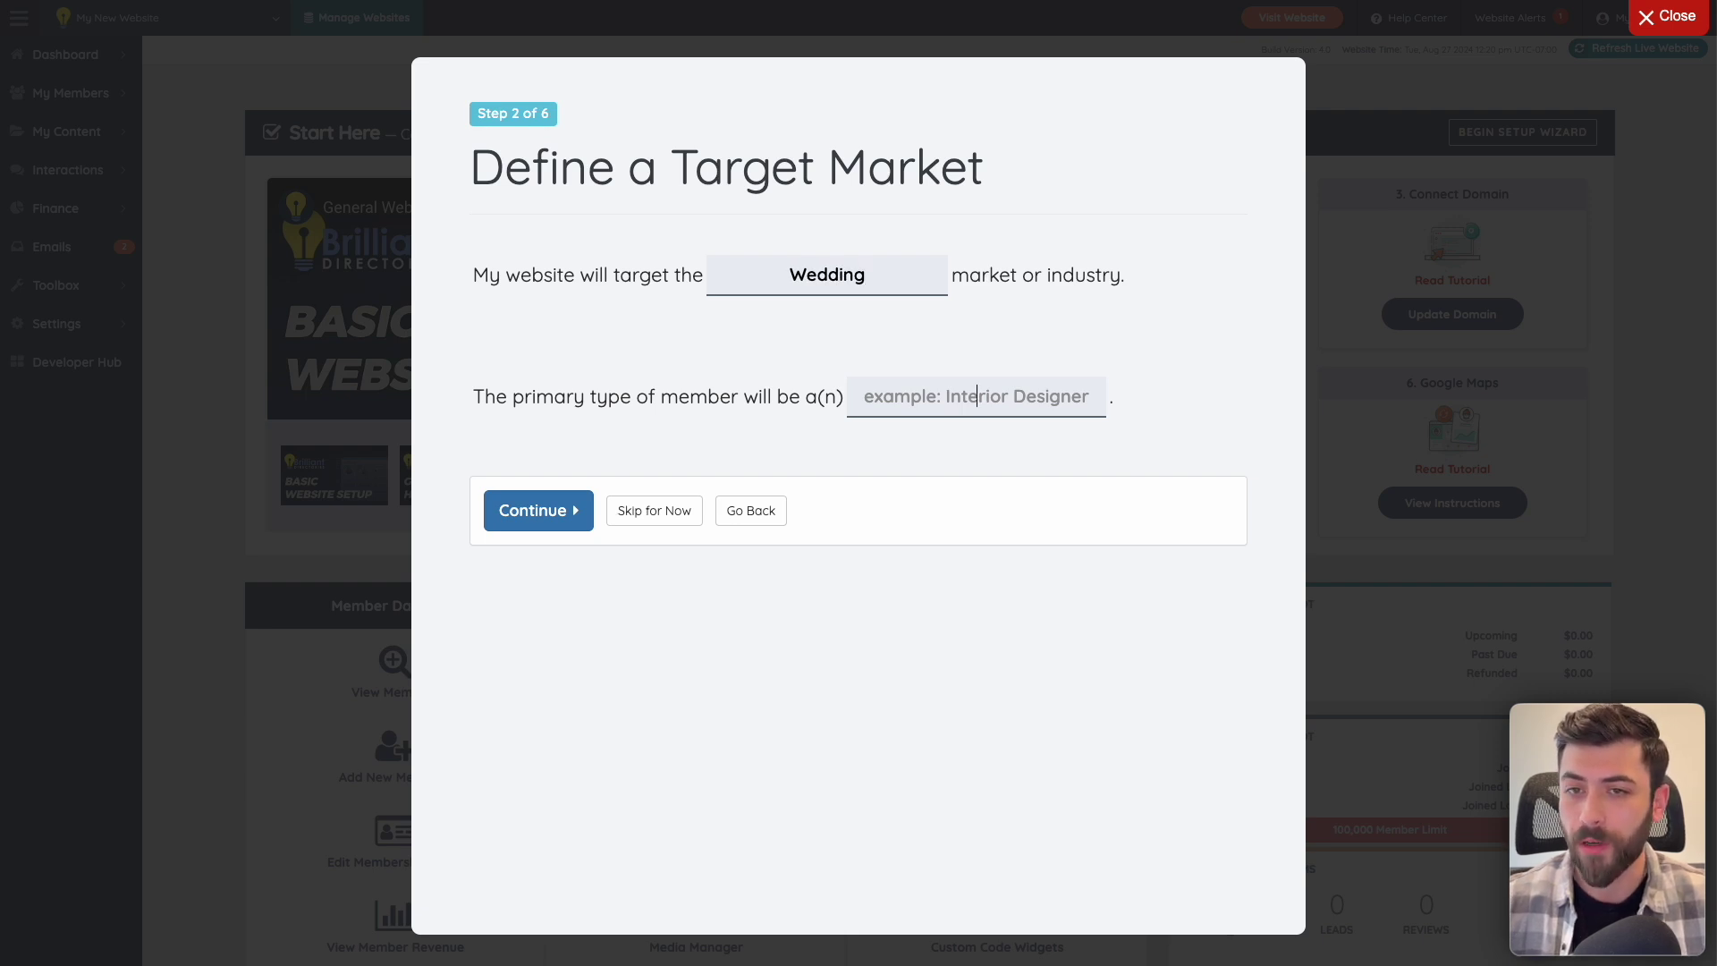
pyautogui.write('Wedding Vendor')
pyautogui.click(575, 511)
# Browse the homepage looks and select Standard Theme
pyautogui.click(1266, 349)
pyautogui.click(1267, 349)
pyautogui.click(1267, 349)
pyautogui.click(1266, 356)
pyautogui.click(1266, 357)
# Accept the default localization settings, formats and team invites, then complete the setup wizard
pyautogui.click(553, 522)
pyautogui.click(555, 519)
pyautogui.click(554, 520)
pyautogui.click(555, 519)
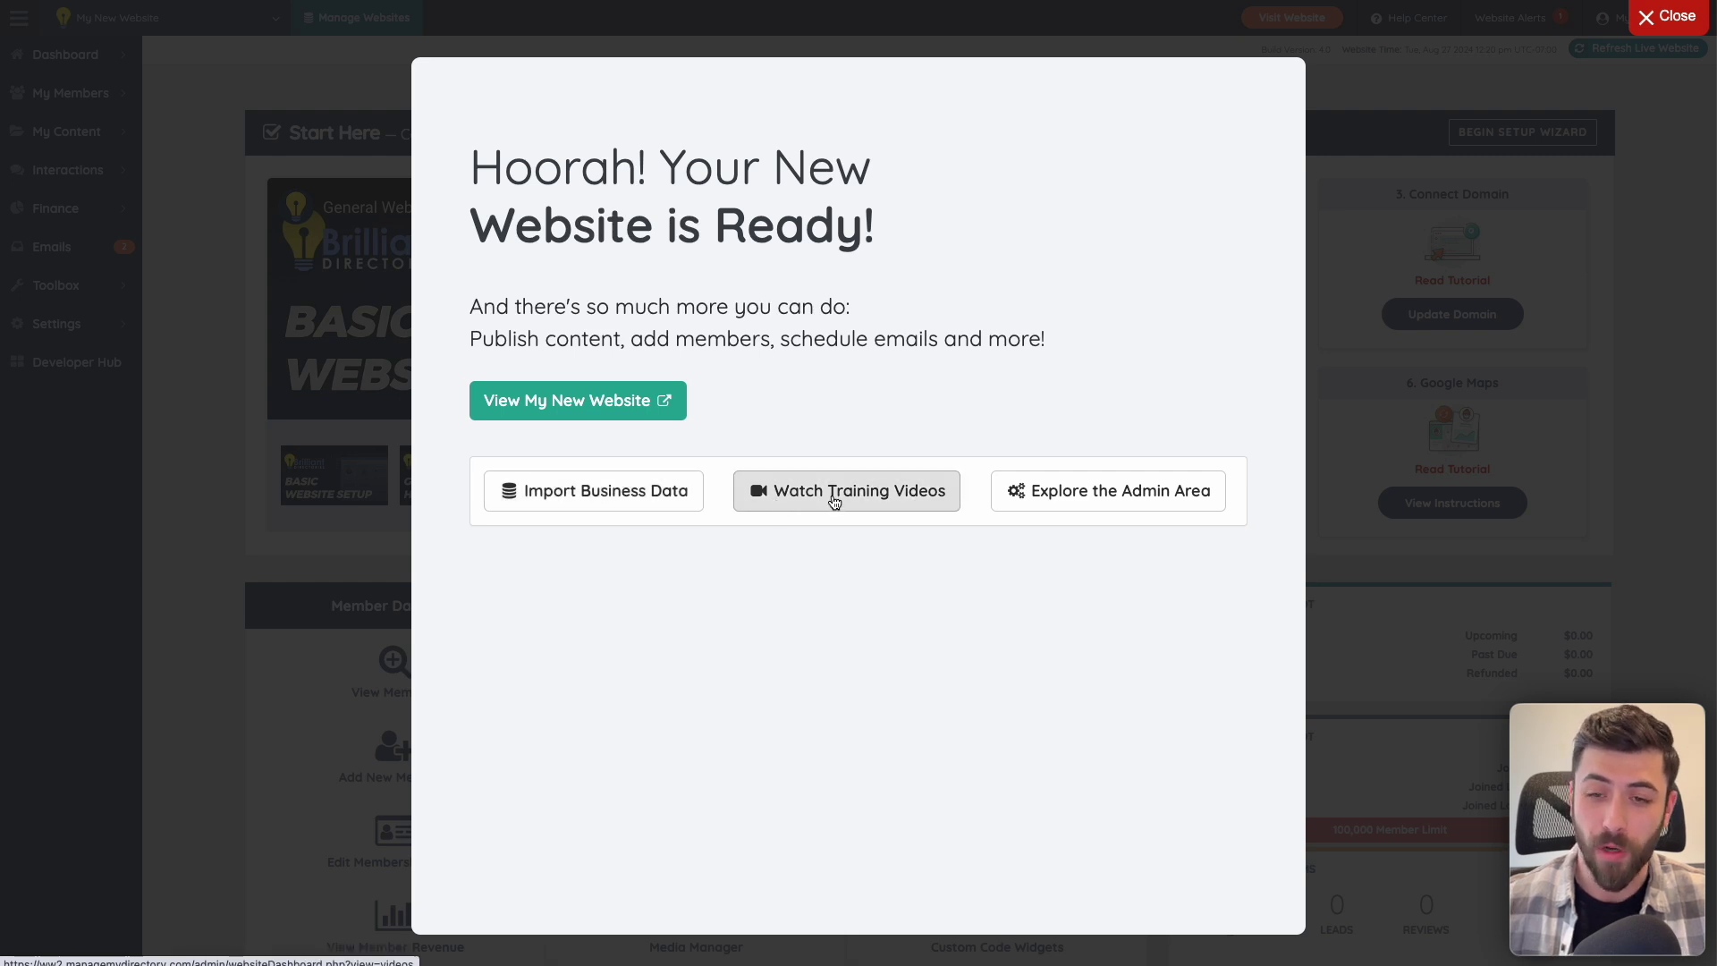
# Open the new live website and scroll through its homepage
pyautogui.click(631, 407)
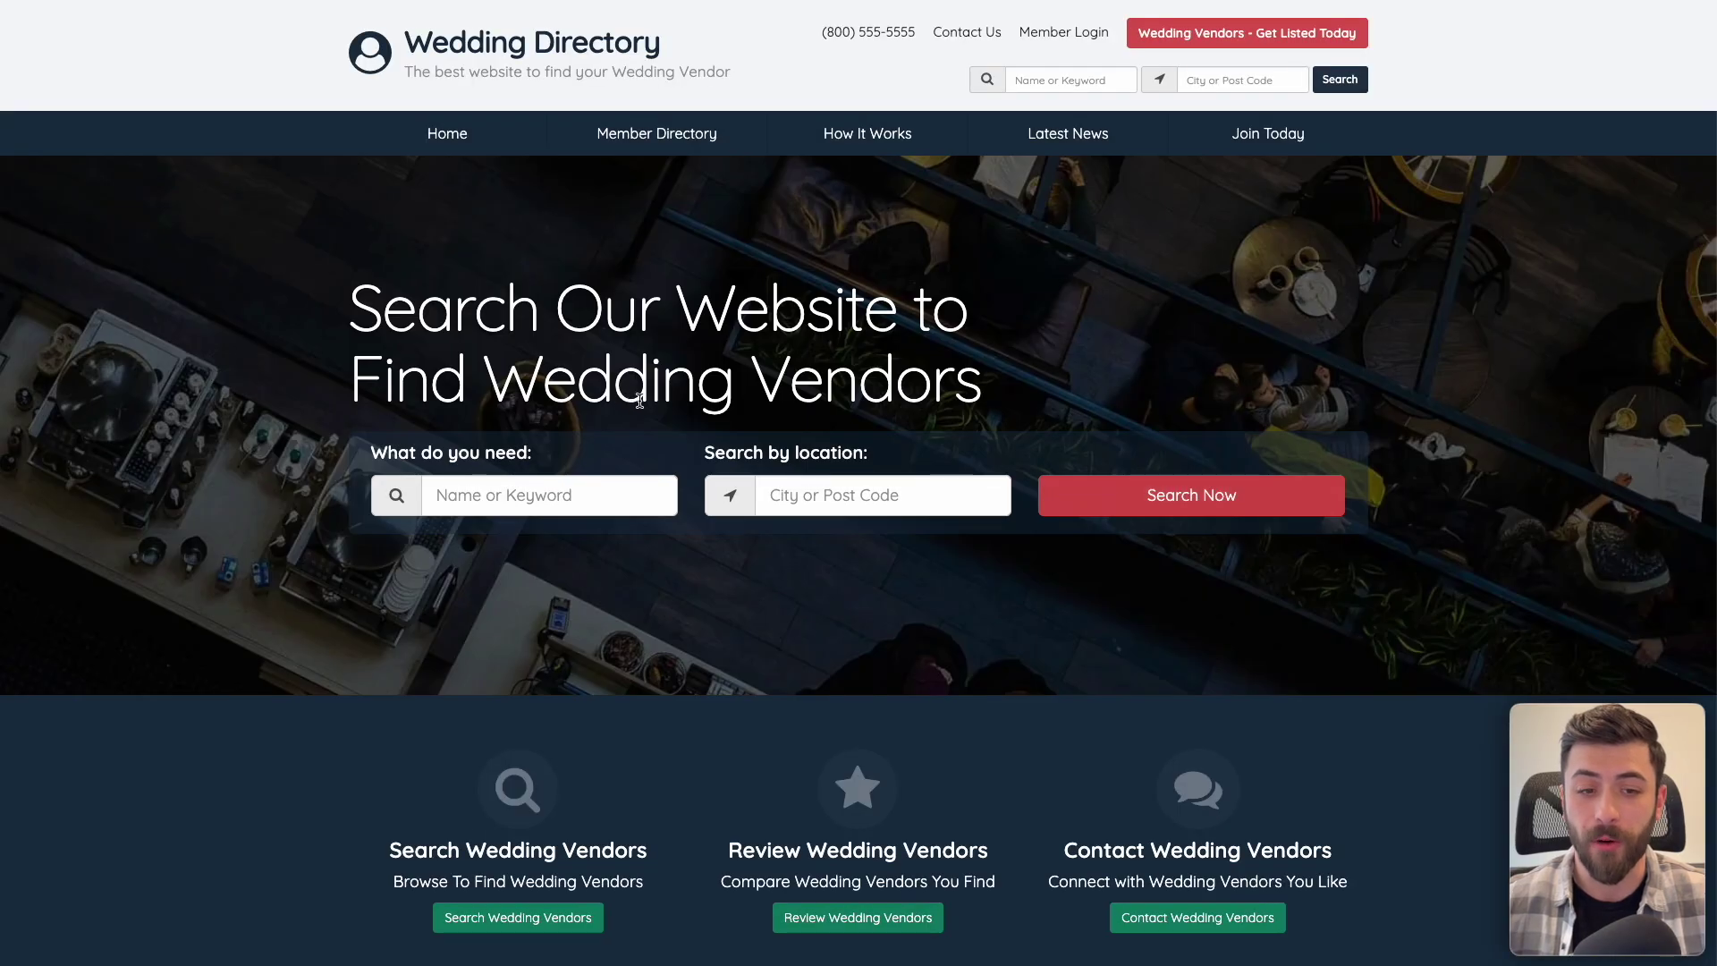
pyautogui.scroll(-1, 657, 410)
pyautogui.scroll(-5, 656, 410)
pyautogui.scroll(6, 662, 410)
# Highlight the Wedding Vendors wording in the hero heading and section headings
pyautogui.moveTo(486, 368); pyautogui.dragTo(976, 368)
pyautogui.moveTo(537, 374); pyautogui.dragTo(875, 356)
pyautogui.moveTo(389, 850); pyautogui.dragTo(523, 850)
pyautogui.moveTo(827, 849); pyautogui.dragTo(979, 850)
pyautogui.click(874, 872)
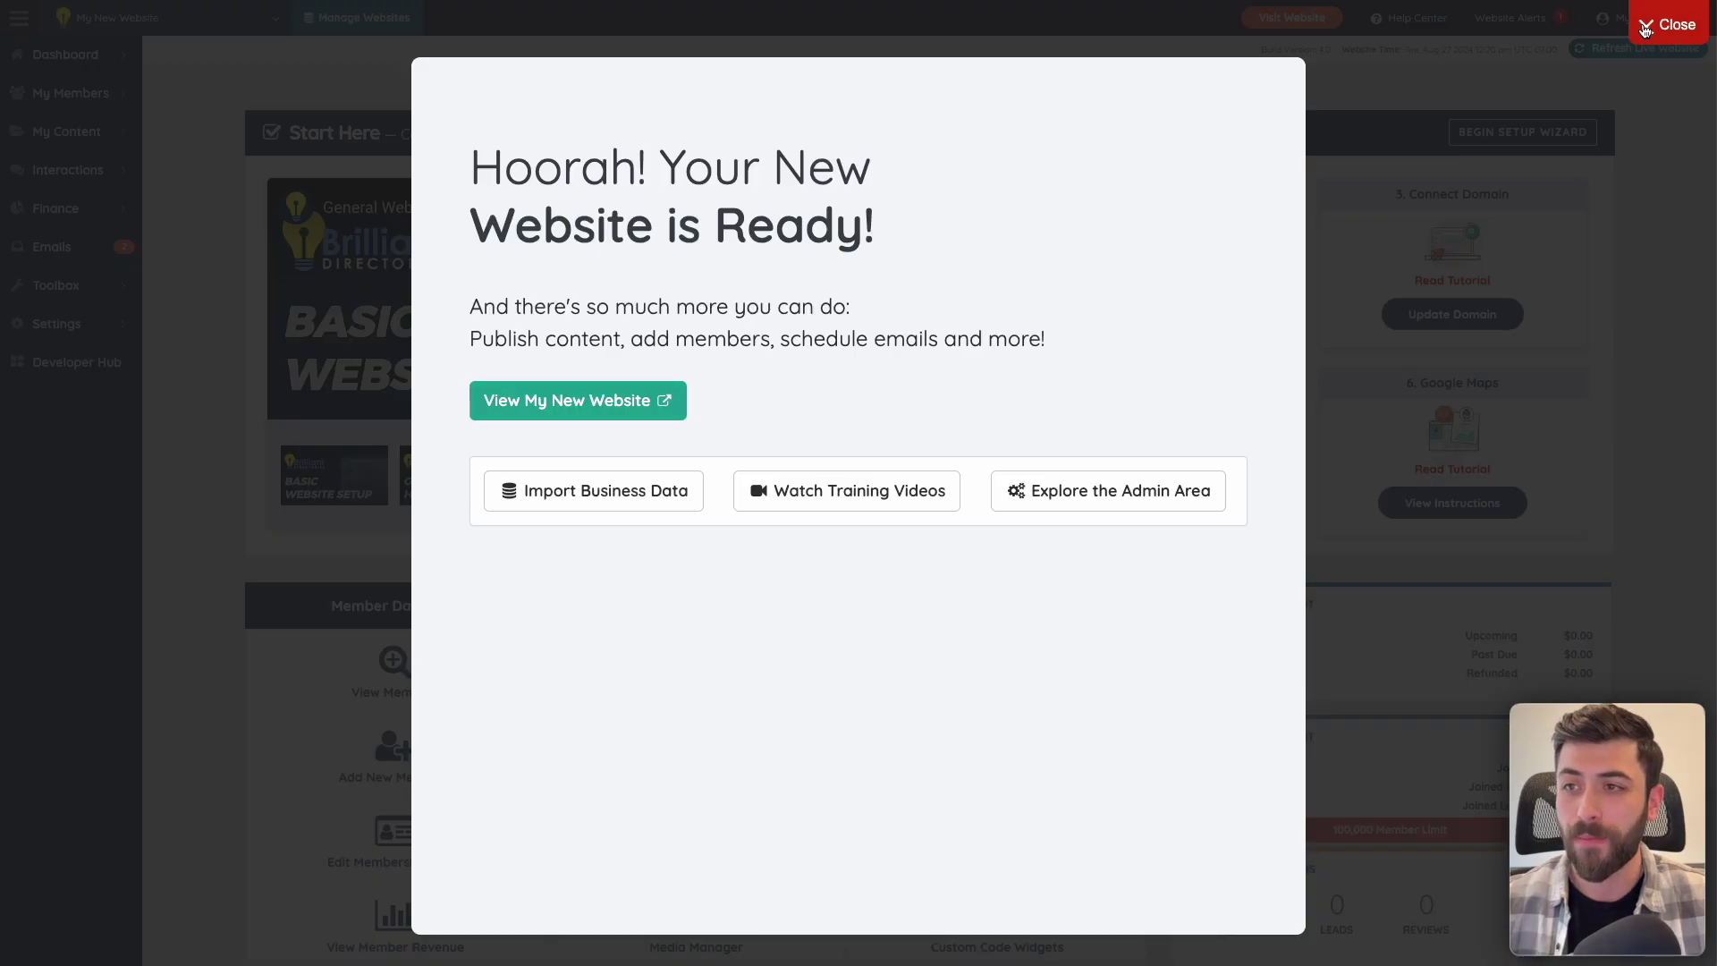
# Open General Settings and look over its Brand Images and Social Media tabs
pyautogui.click(1646, 25)
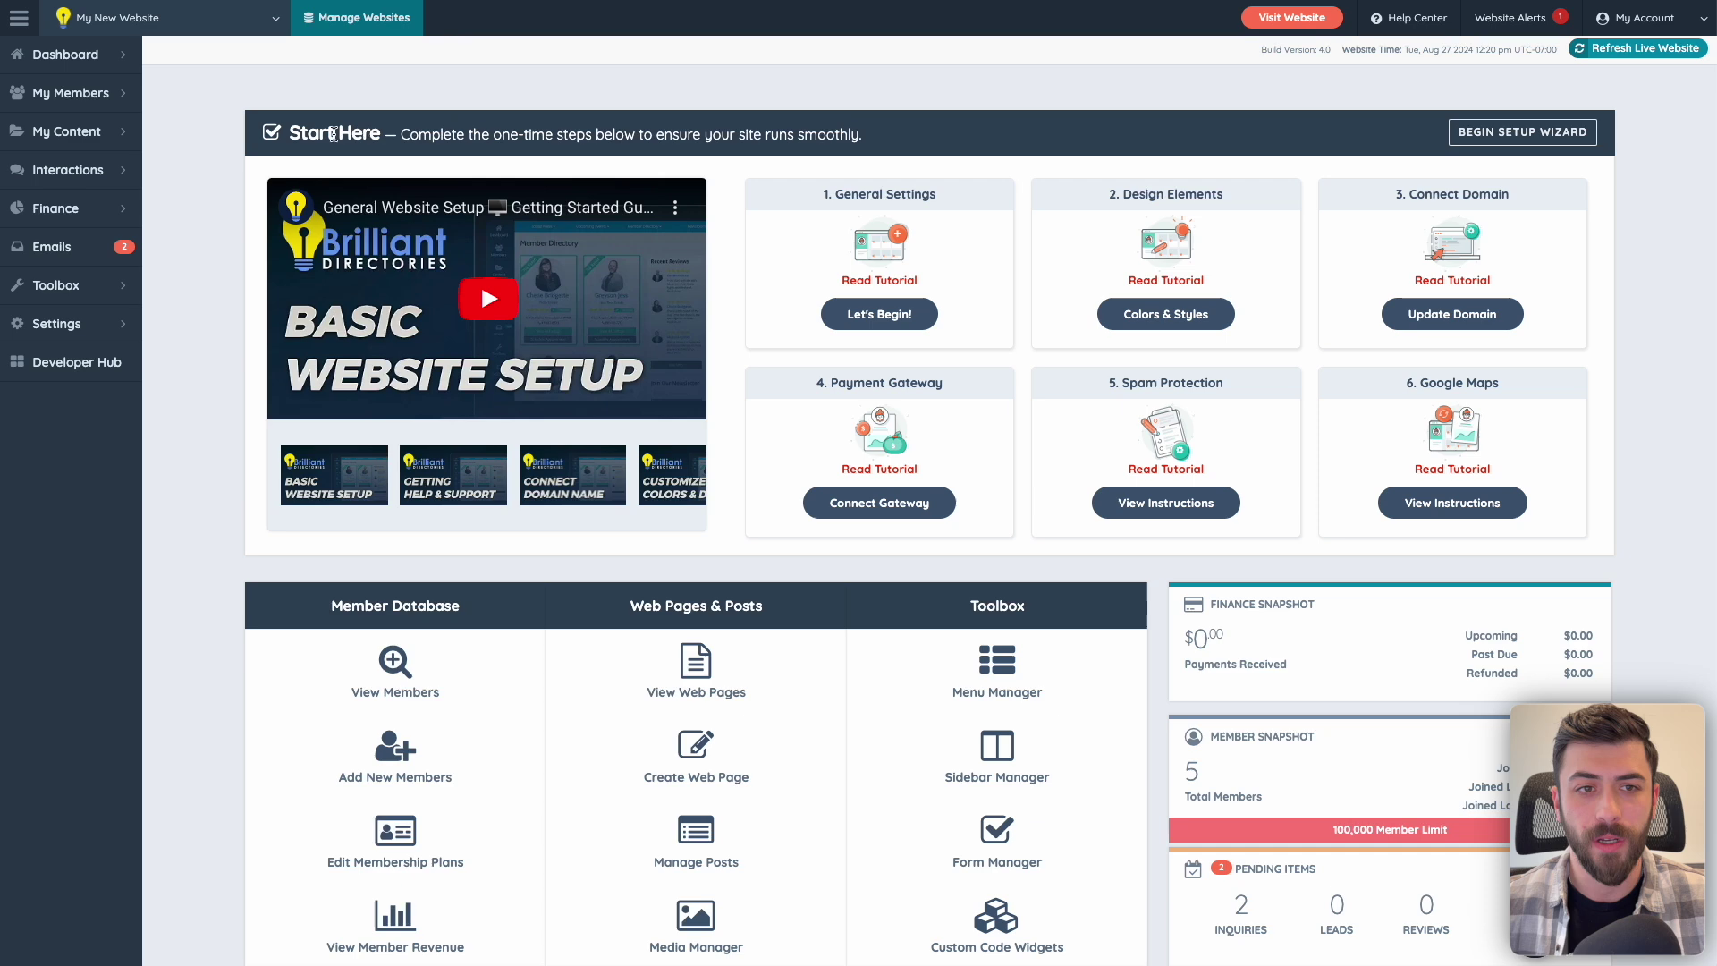
pyautogui.moveTo(100, 329)
pyautogui.click(200, 322)
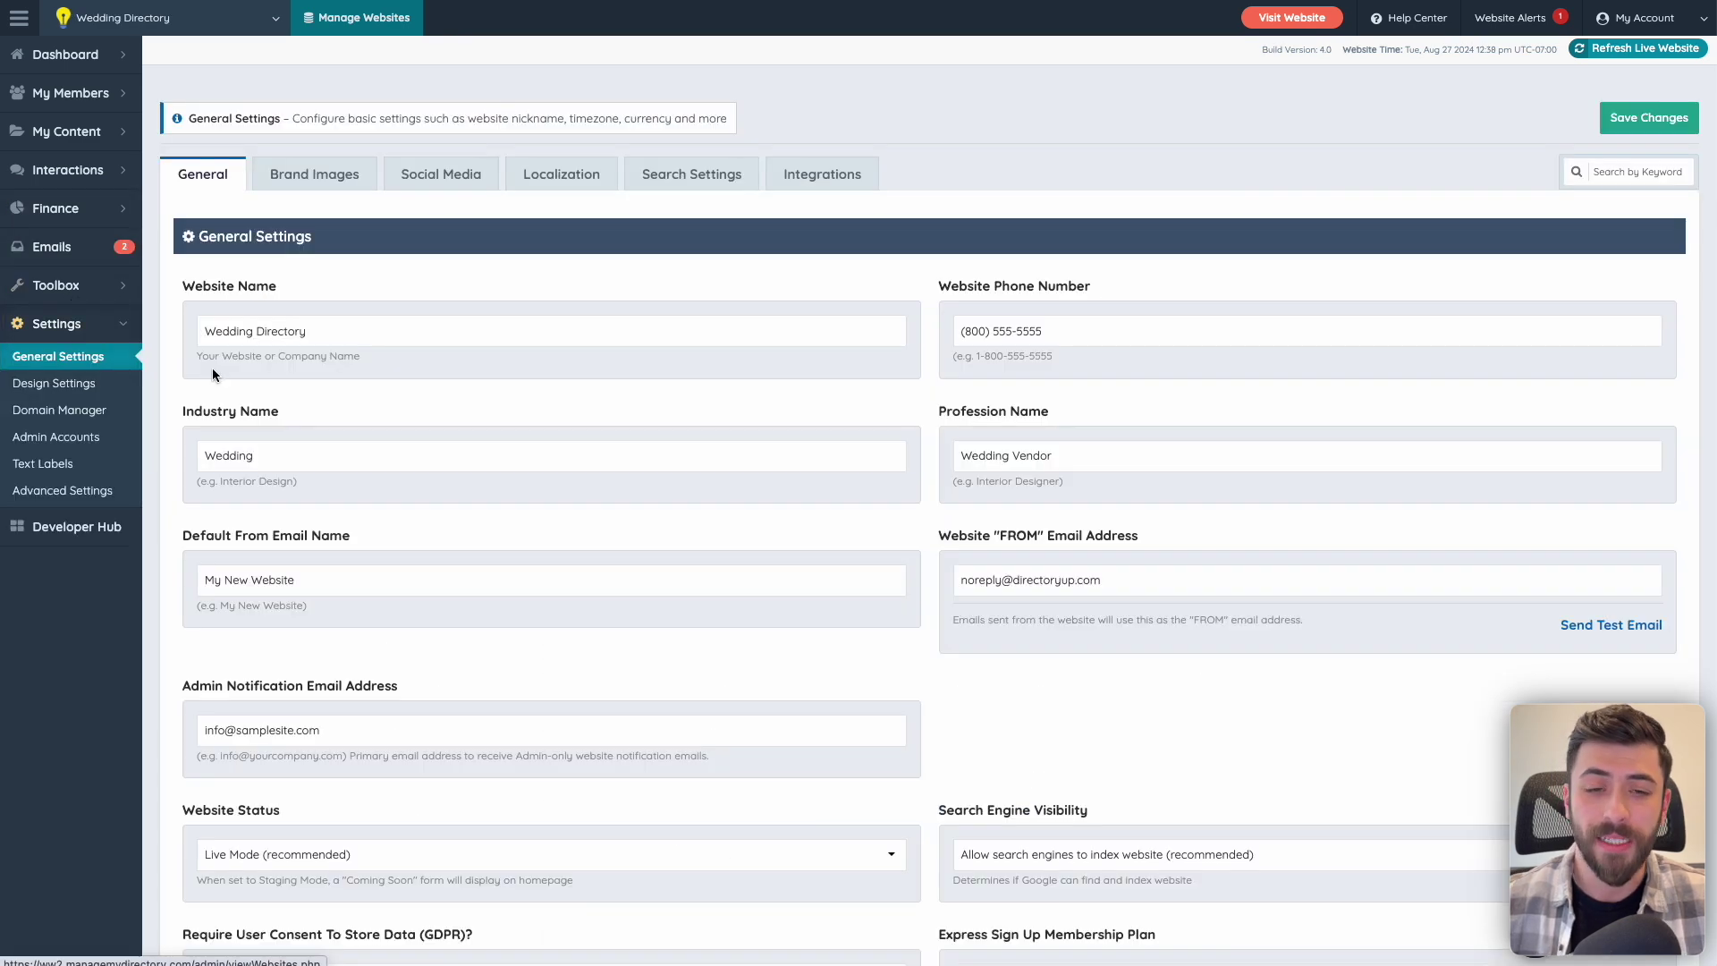
pyautogui.scroll(-2, 581, 365)
pyautogui.scroll(-4, 604, 349)
pyautogui.scroll(-1, 605, 345)
pyautogui.scroll(15, 605, 345)
pyautogui.click(313, 190)
pyautogui.click(455, 175)
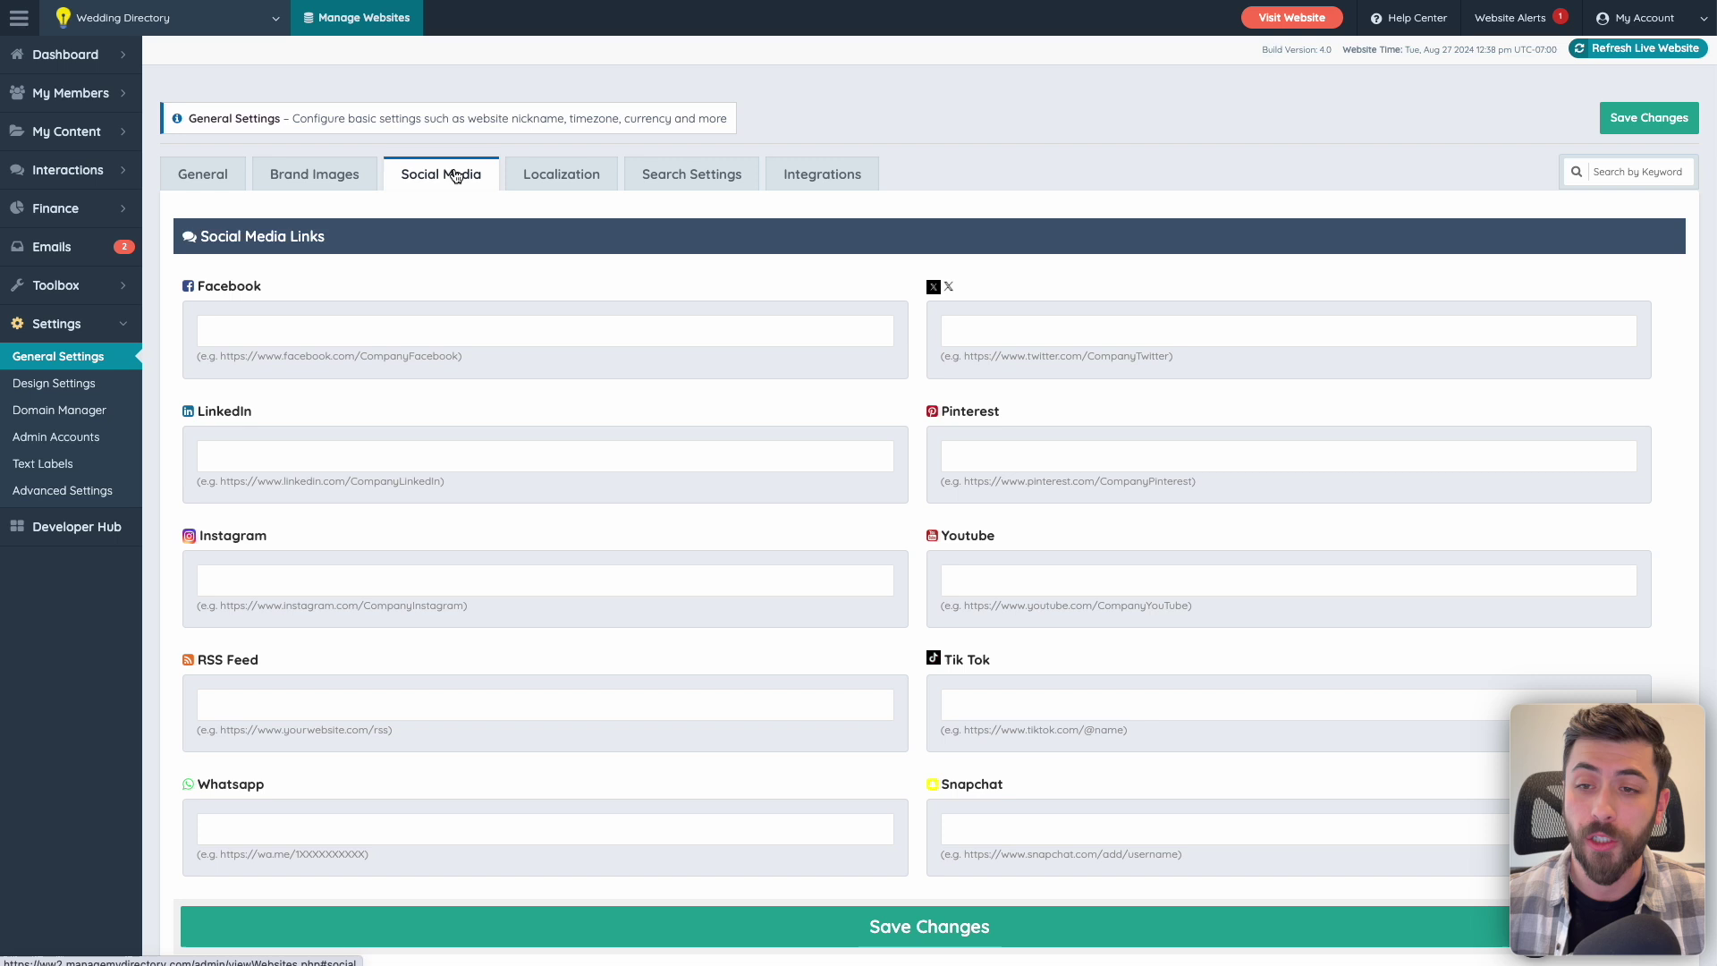
pyautogui.click(219, 184)
# Clear the sample Website Phone Number on the General tab and save
pyautogui.moveTo(1070, 330); pyautogui.dragTo(900, 324)
pyautogui.press('BackSpace')
pyautogui.click(1637, 115)
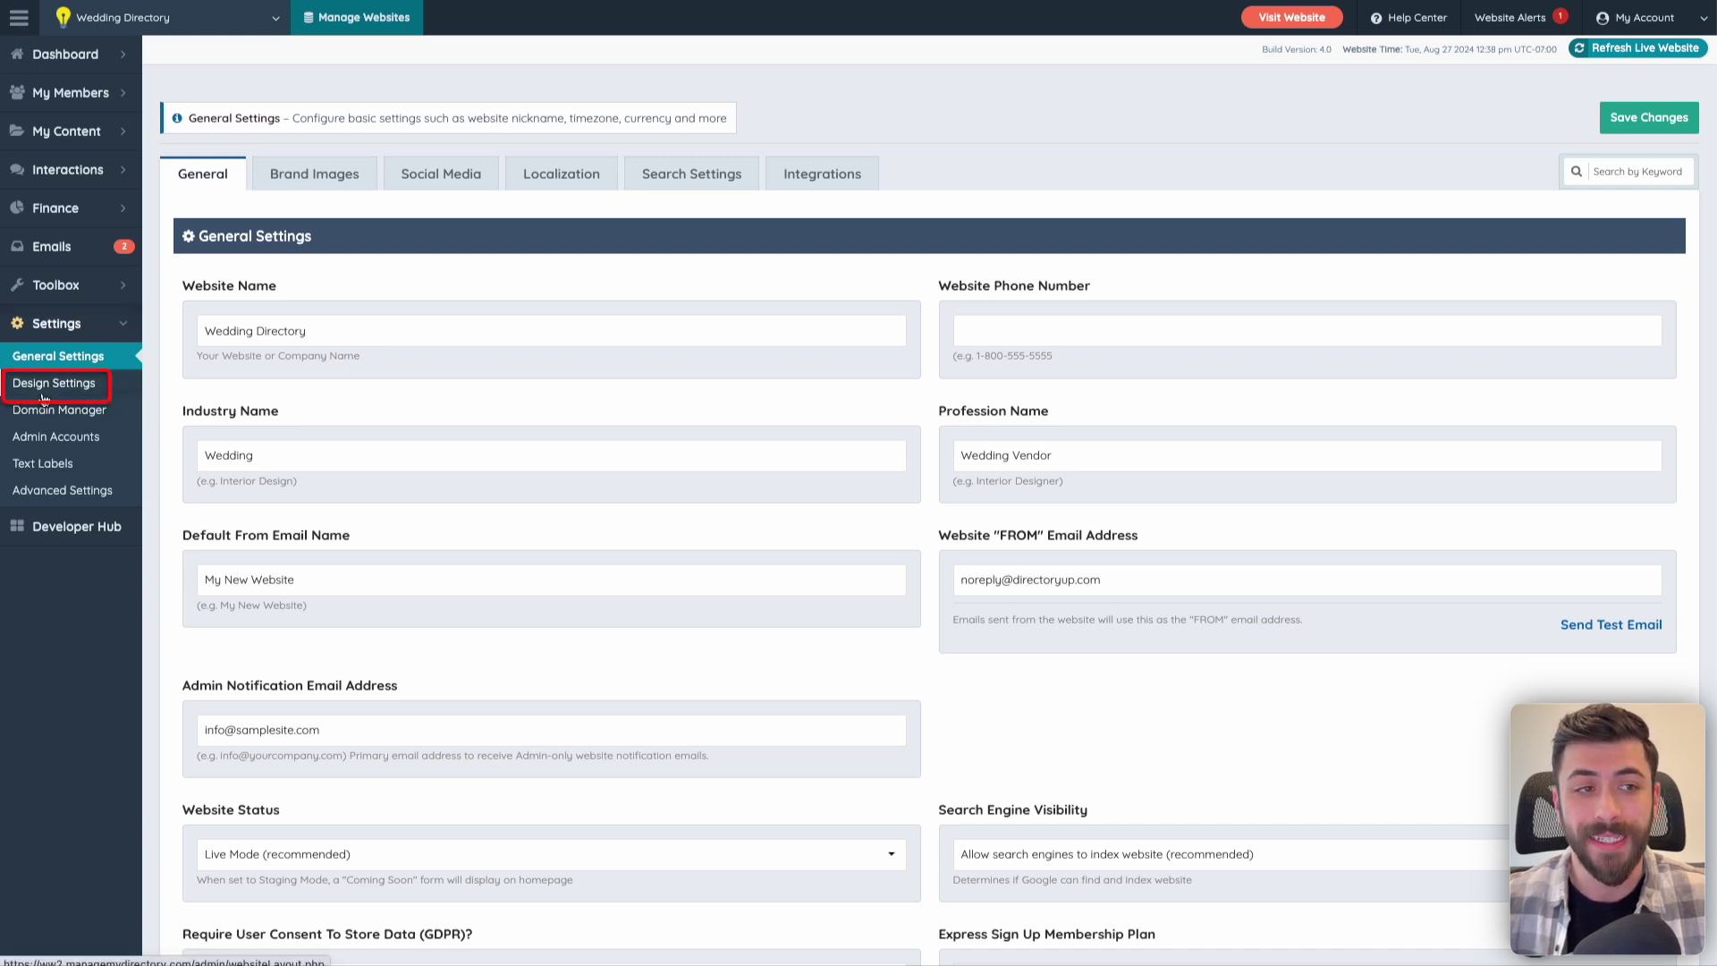
# Open Design Settings and browse the Color Sets for a purple scheme
pyautogui.click(43, 385)
pyautogui.click(407, 186)
pyautogui.scroll(-15, 888, 422)
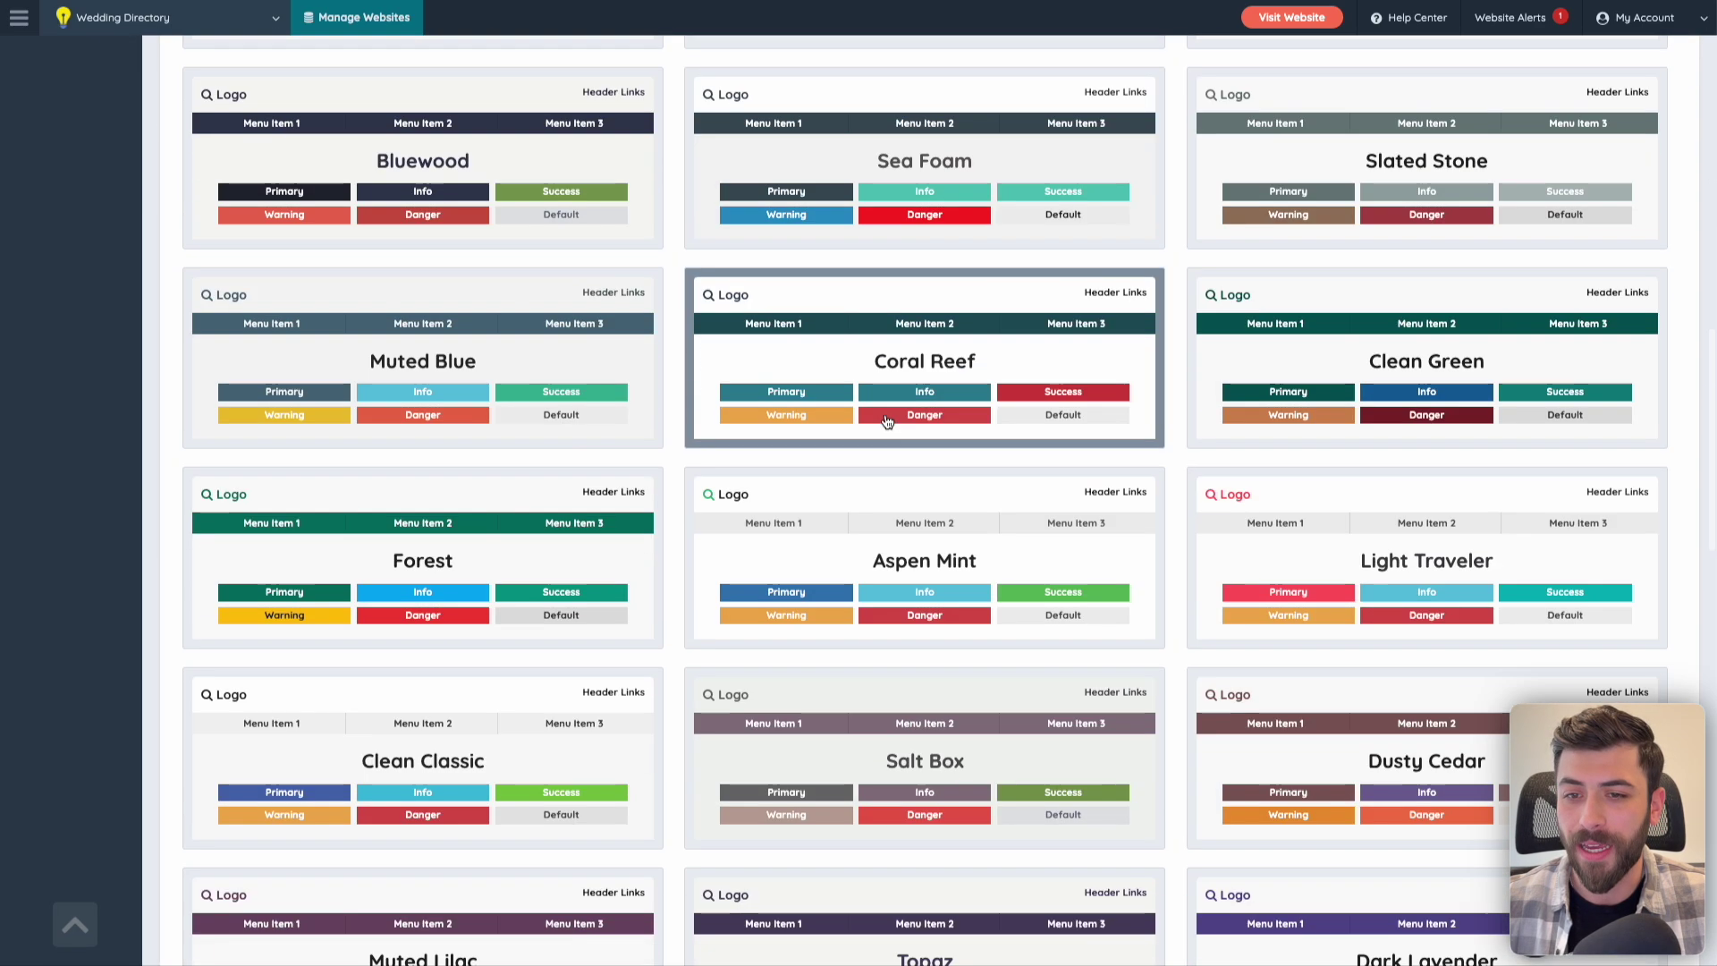
pyautogui.scroll(-9, 887, 422)
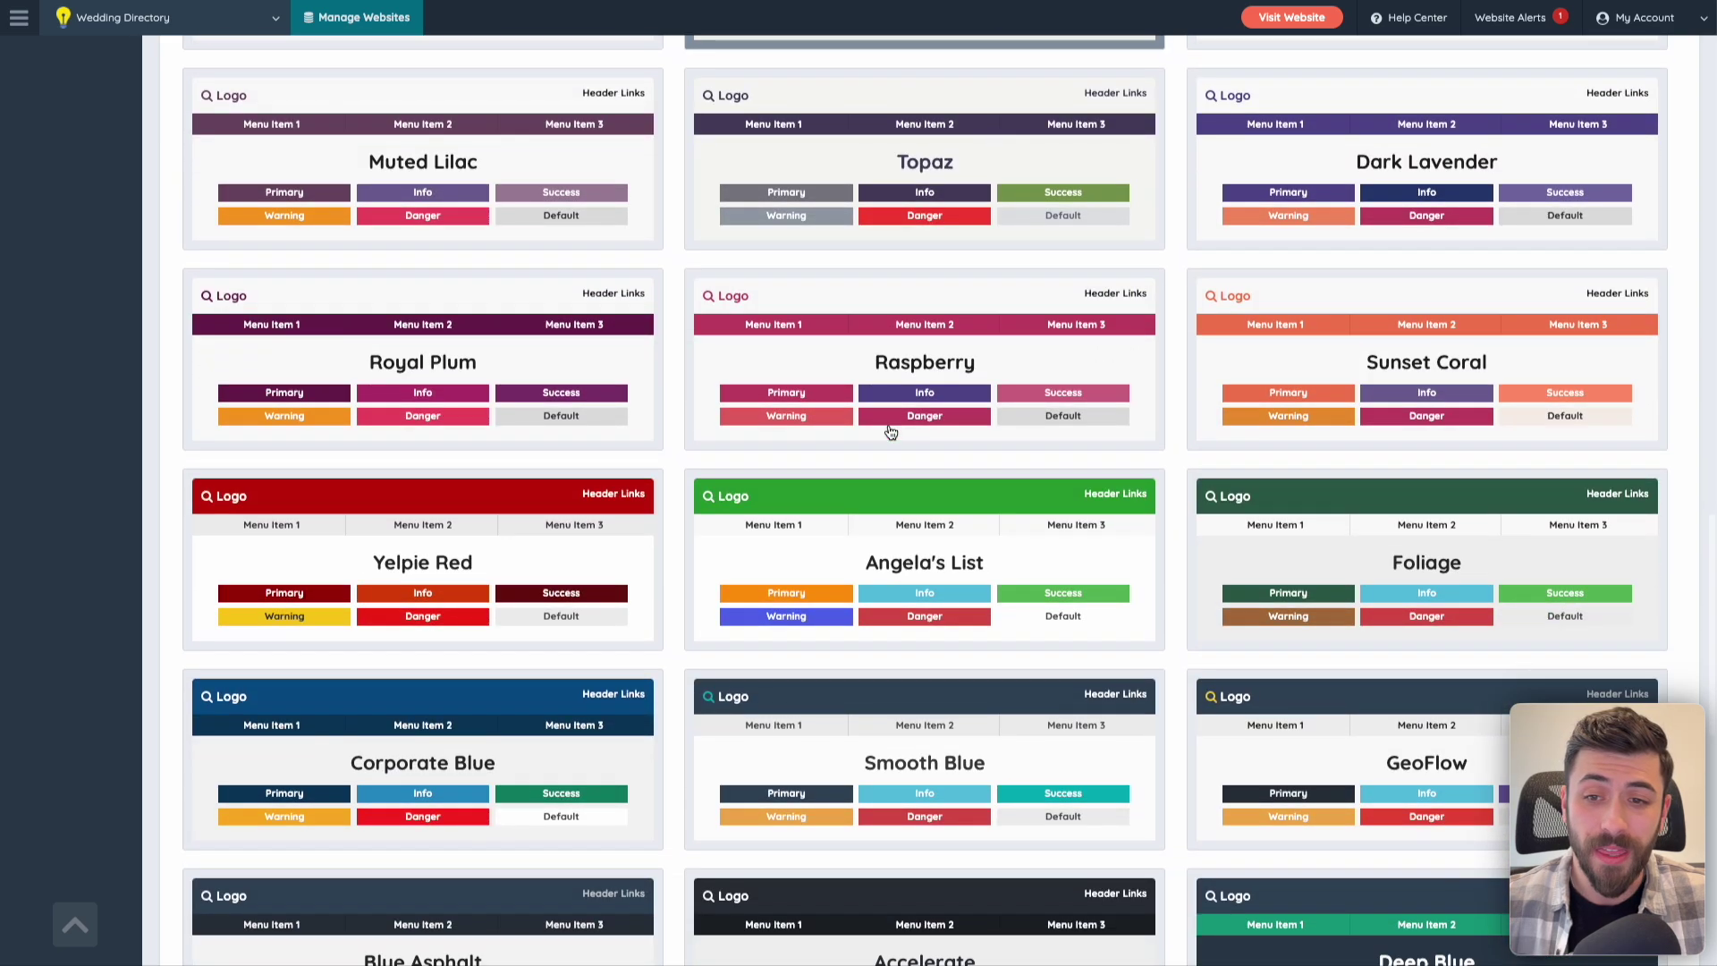
pyautogui.scroll(-3, 891, 432)
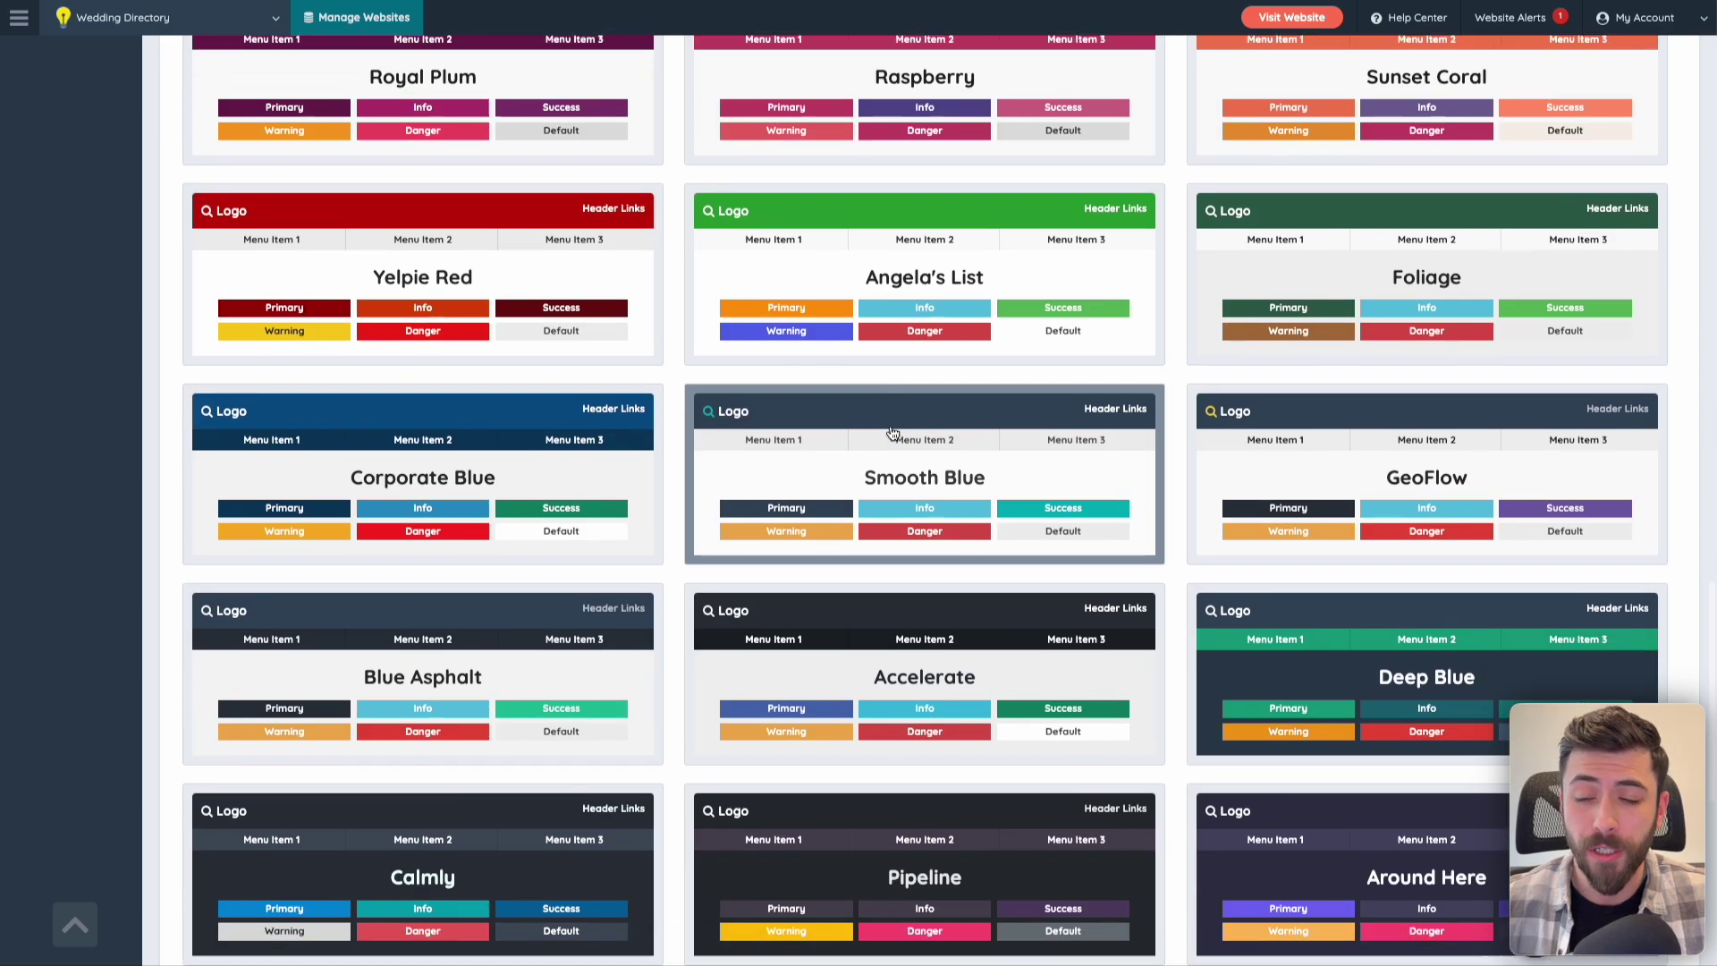
pyautogui.scroll(20, 891, 432)
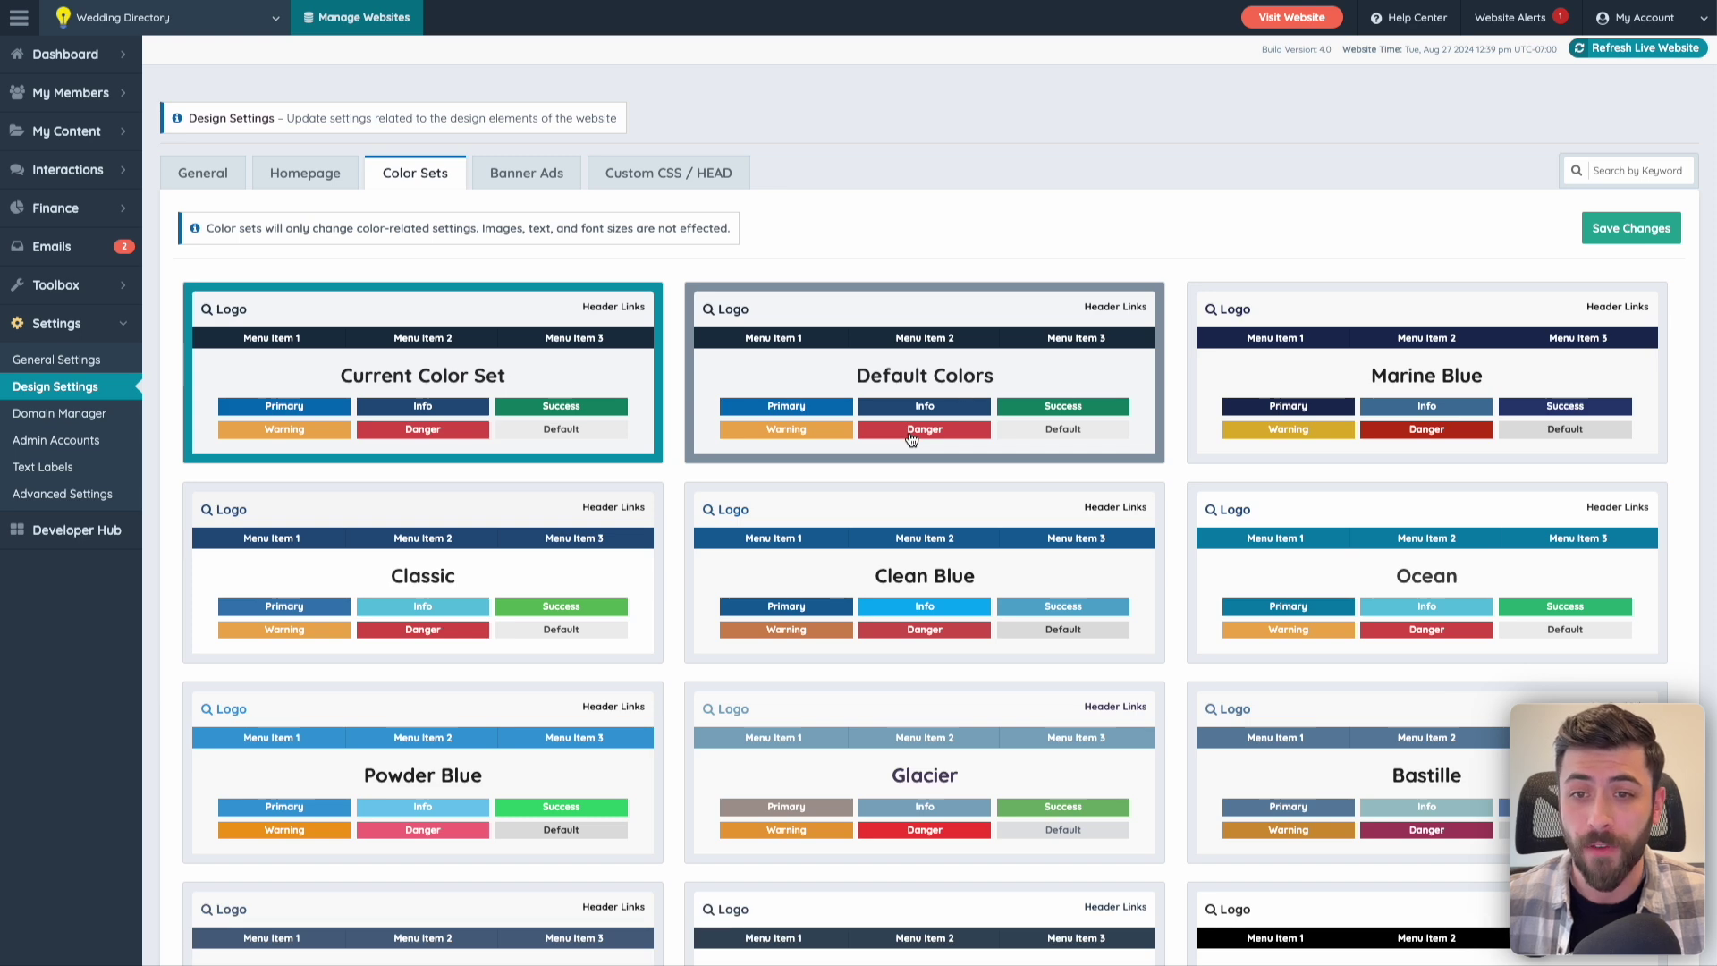
# Review the main and logo designer options, then save the purple colour set
pyautogui.click(197, 178)
pyautogui.click(533, 295)
pyautogui.click(652, 720)
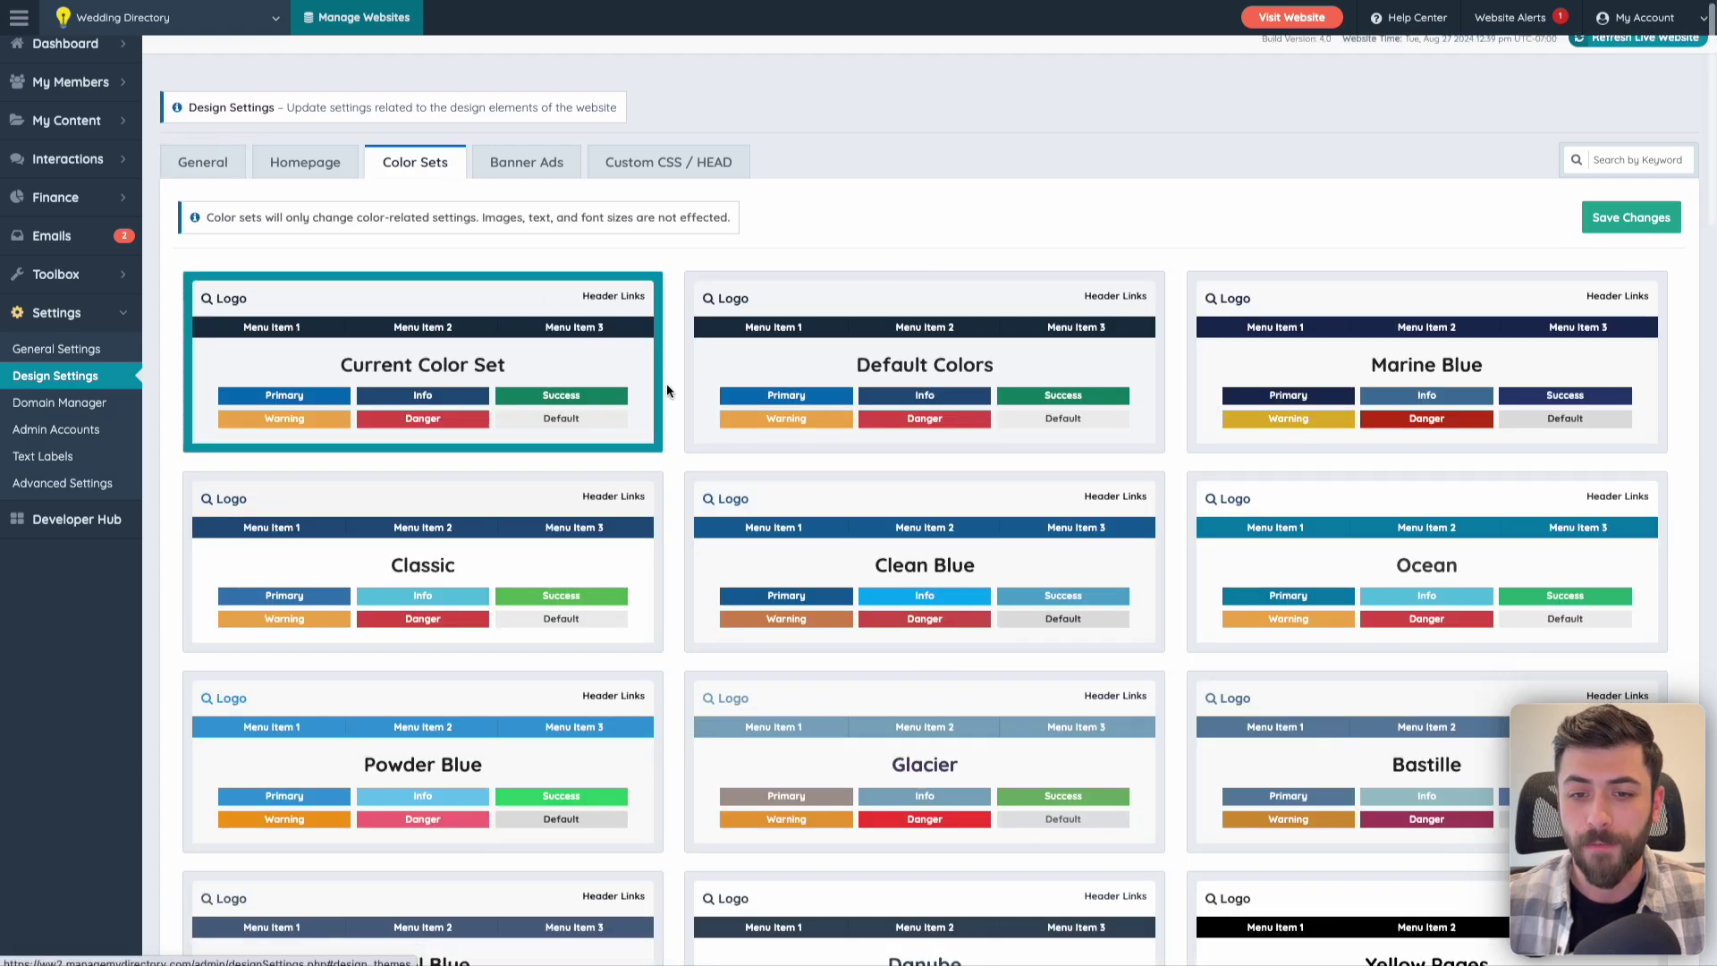
pyautogui.scroll(-10, 670, 383)
pyautogui.scroll(10, 567, 585)
pyautogui.click(1631, 228)
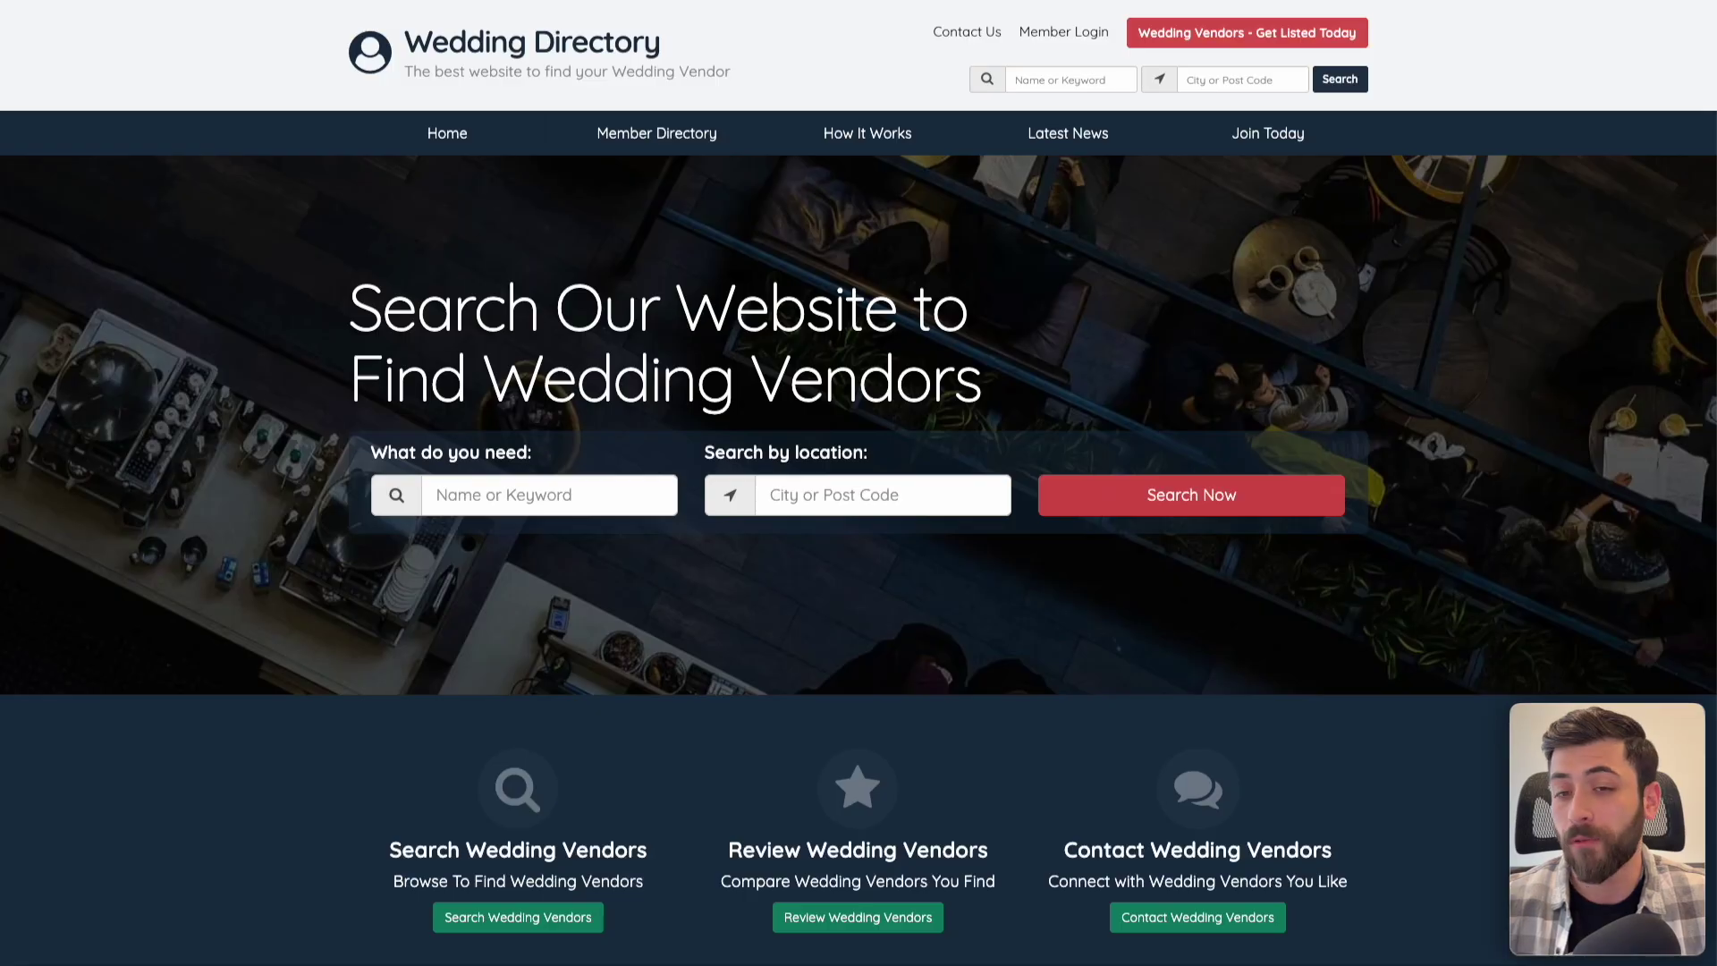
# Reload the live site to check the new purple colours
pyautogui.press('F5')
pyautogui.scroll(-15, 682, 260)
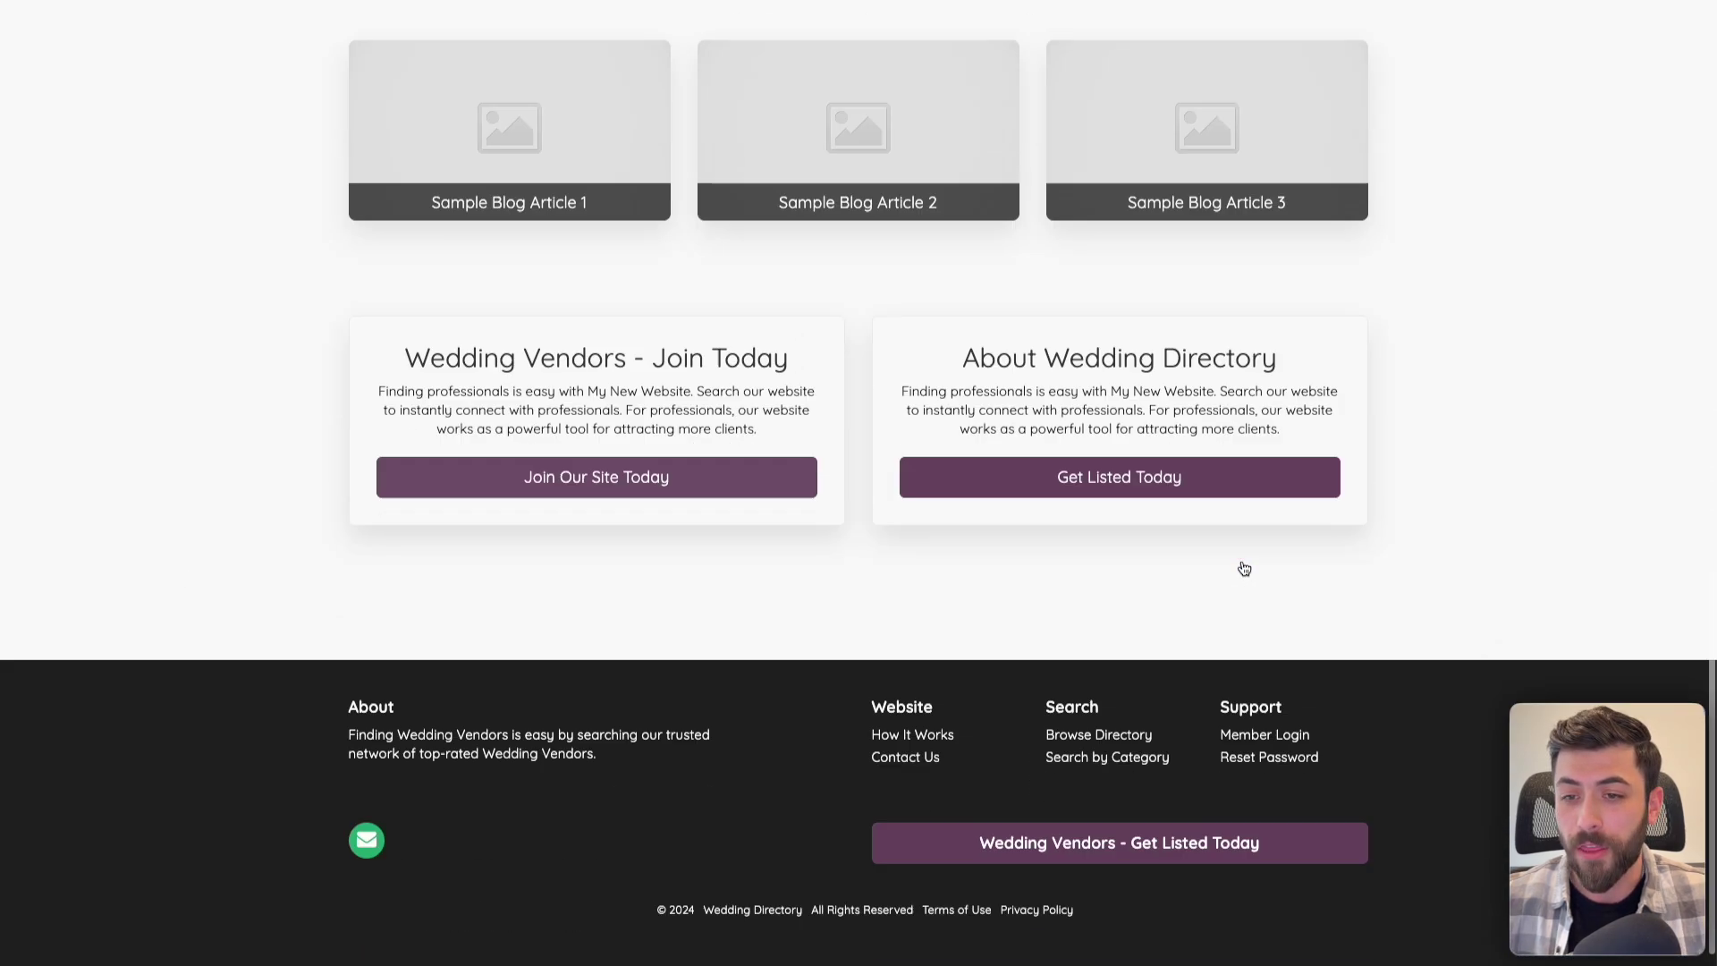
pyautogui.scroll(3, 1123, 626)
pyautogui.scroll(15, 1220, 656)
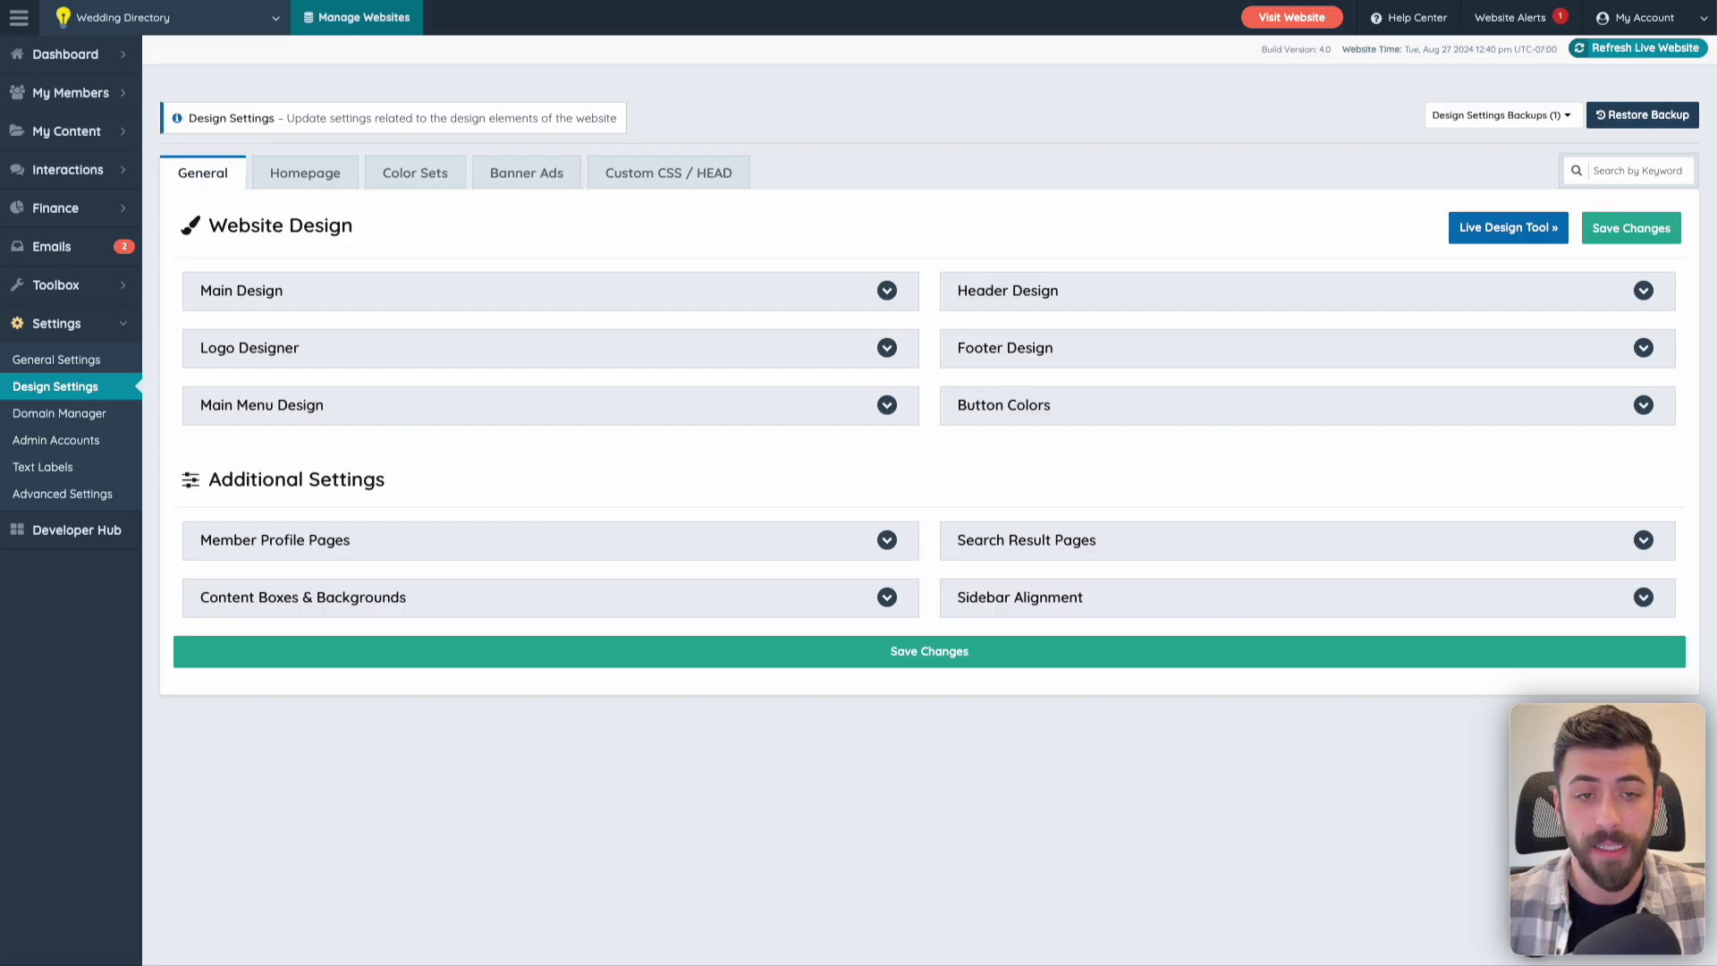
# Give the homepage hero title Poppins font, centred alignment and 80% content width
pyautogui.click(348, 181)
pyautogui.click(484, 292)
pyautogui.click(354, 374)
pyautogui.write('poppin')
pyautogui.press('Return')
pyautogui.click(564, 374)
pyautogui.click(571, 413)
pyautogui.click(797, 385)
pyautogui.click(784, 412)
# Change the main title to 'Search to Find the Best Wedding Vendors' with Normal weight
pyautogui.click(395, 472)
pyautogui.moveTo(498, 472); pyautogui.dragTo(275, 427)
pyautogui.write('Search to Find the Best Wedding Vendors')
pyautogui.click(472, 650)
pyautogui.click(474, 671)
# In the search box settings, start choosing Display Button Links as the call to action
pyautogui.click(1181, 301)
pyautogui.click(1079, 376)
pyautogui.write('display')
# Show button links with Button 1 'Search Wedding Vendors' to /search_results, Success Button style
pyautogui.click(1056, 451)
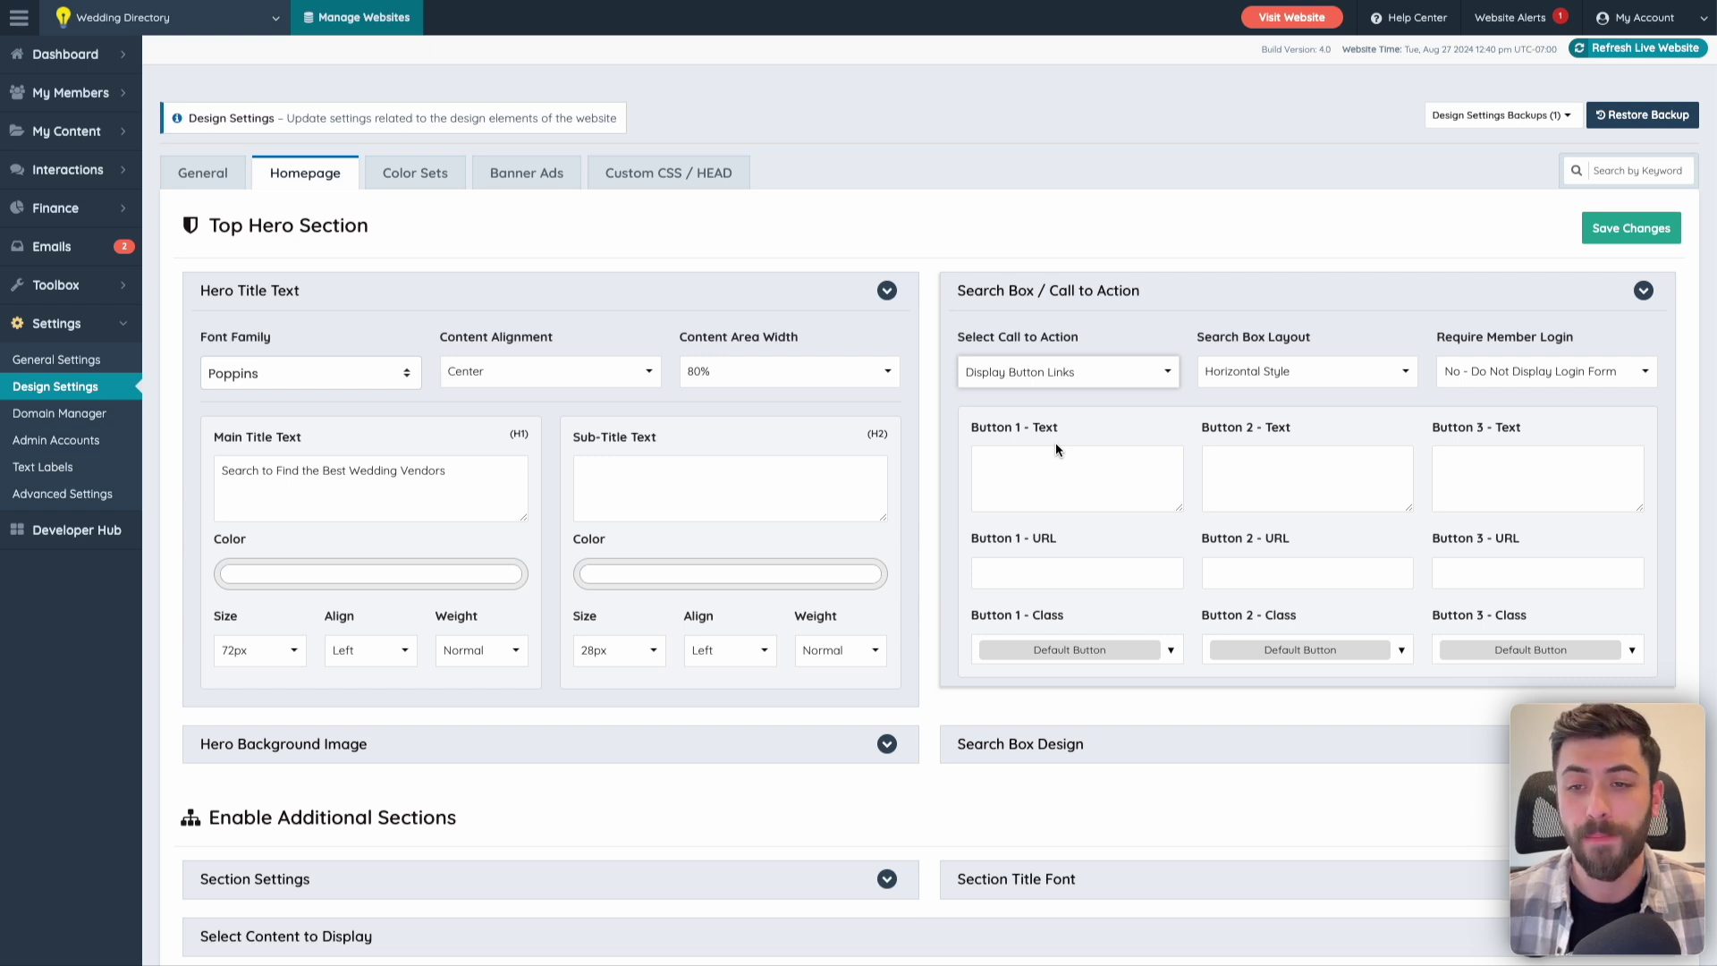
pyautogui.click(1055, 449)
pyautogui.write('Search Wedding Vendors')
pyautogui.press('Tab')
pyautogui.write('/search_results')
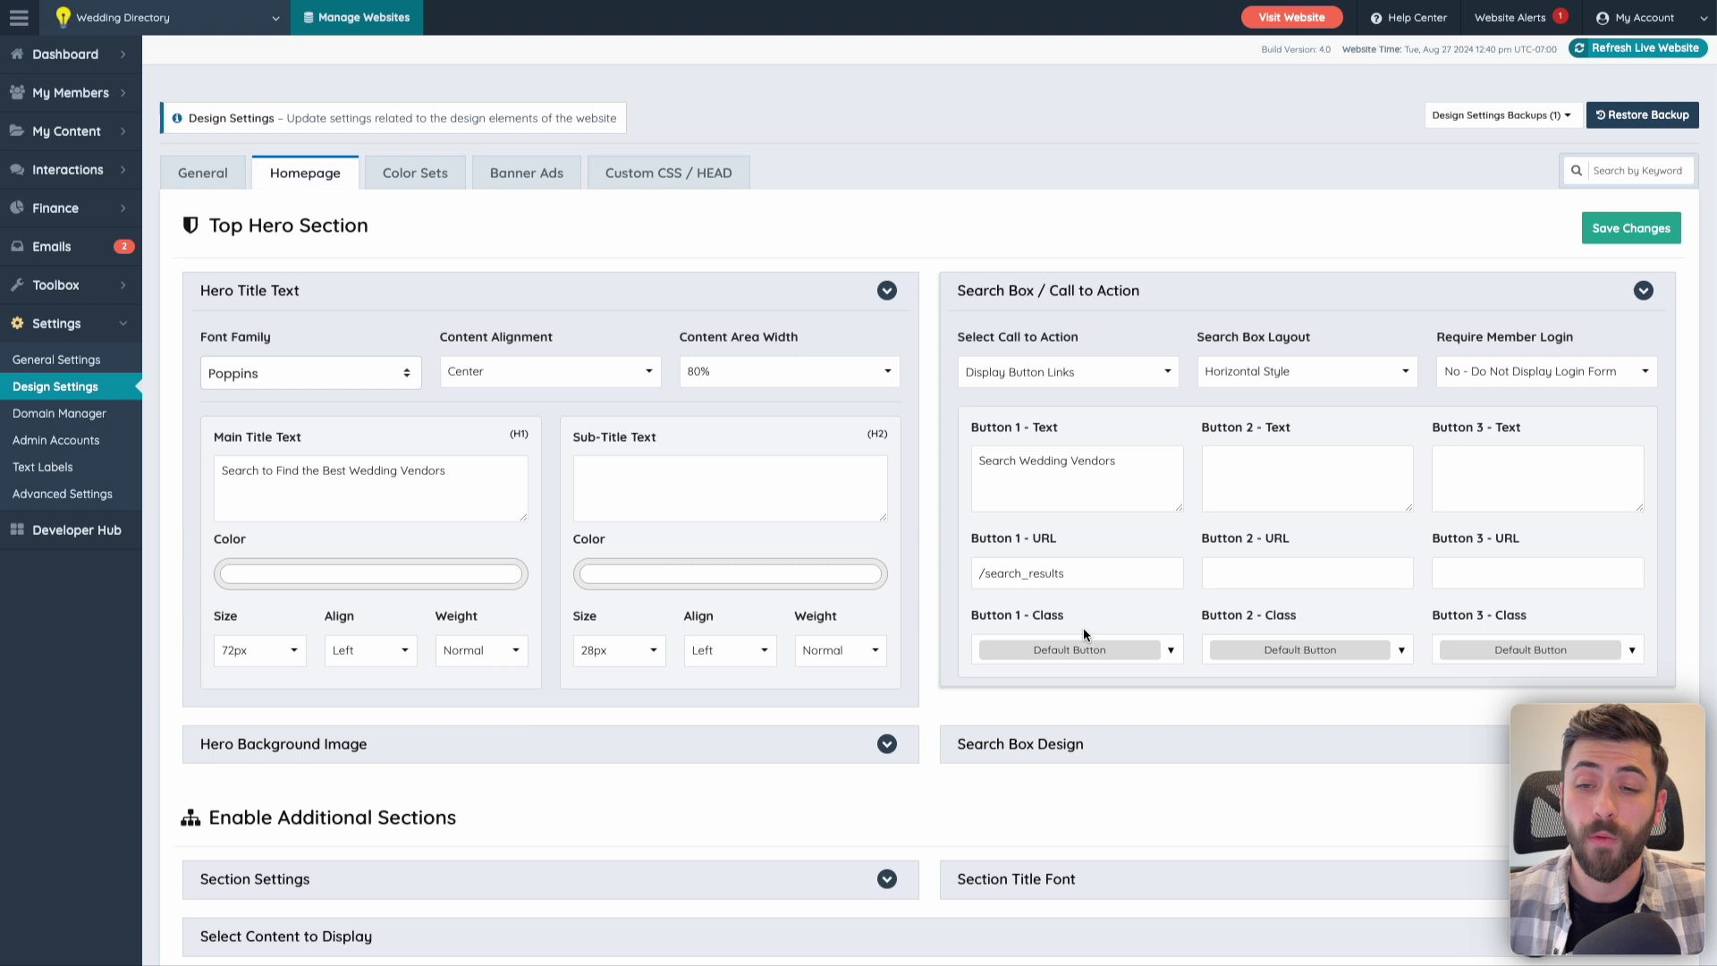
pyautogui.click(1084, 645)
pyautogui.click(1087, 775)
# Add Button 2 'List Your Wedding Services' linking to /join and save the homepage design
pyautogui.click(1298, 488)
pyautogui.write('List Your Wedding Services')
pyautogui.press('Tab')
pyautogui.write('/join')
pyautogui.click(1590, 231)
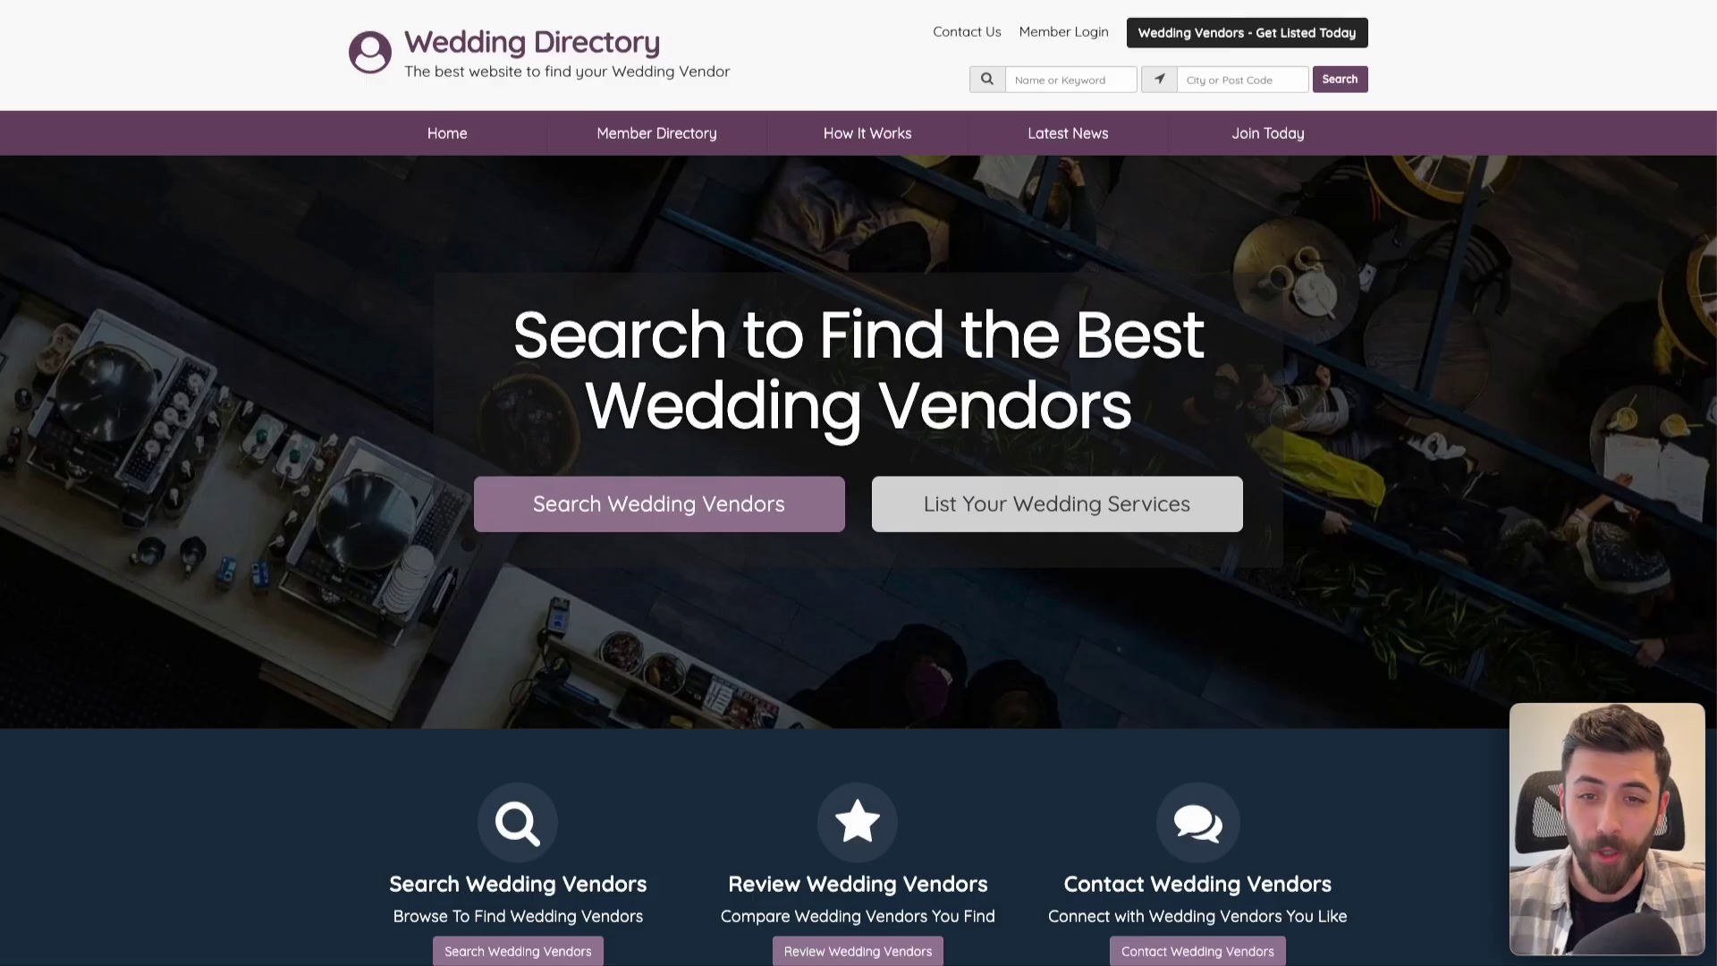
pyautogui.moveTo(541, 349); pyautogui.dragTo(1098, 386)
# Expand the hero background image settings and open the image library
pyautogui.click(1098, 386)
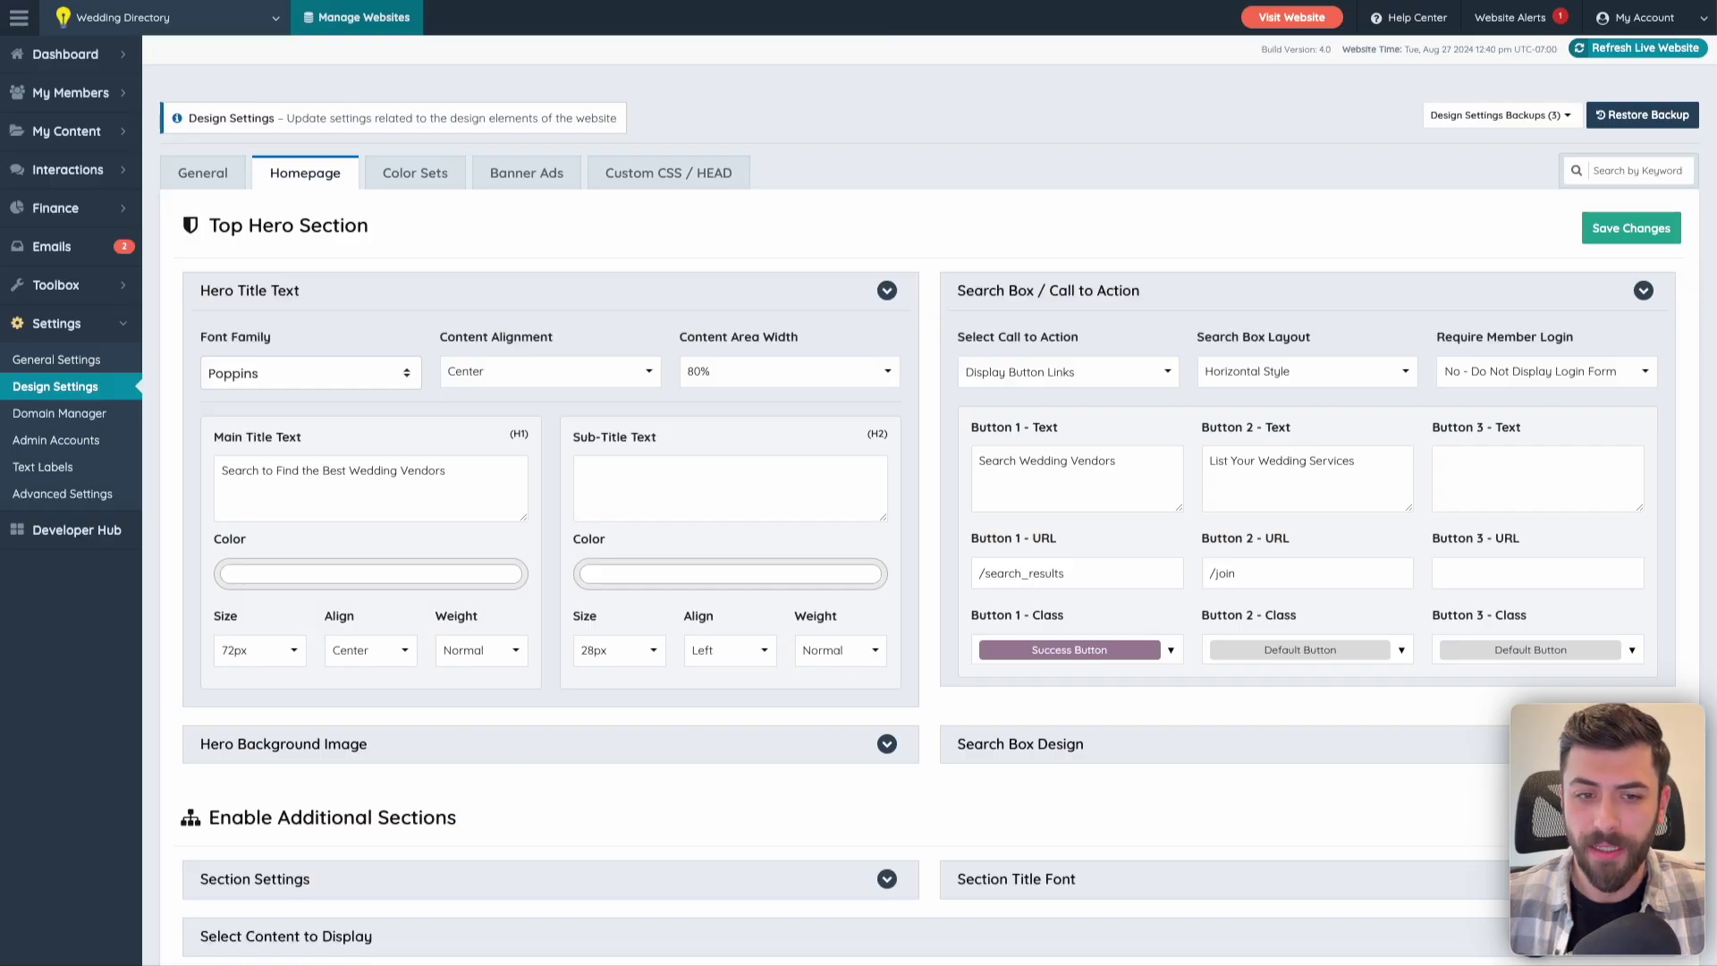
pyautogui.scroll(-3, 389, 816)
pyautogui.click(434, 473)
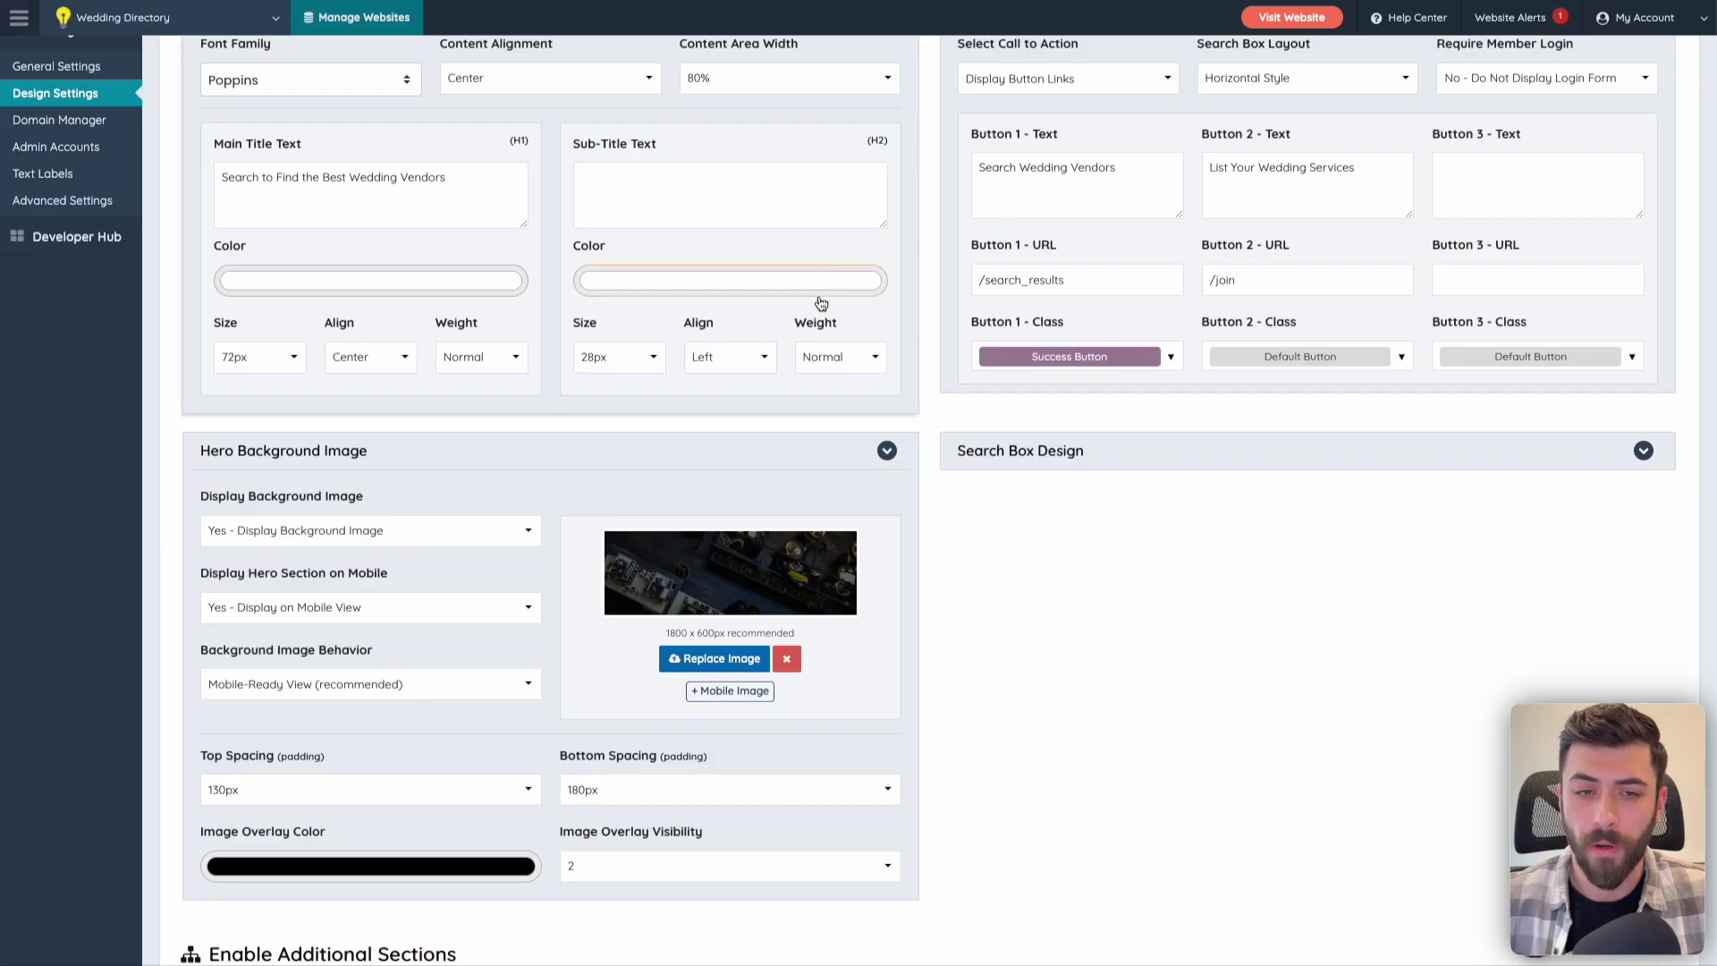
pyautogui.scroll(-4, 821, 303)
pyautogui.click(716, 345)
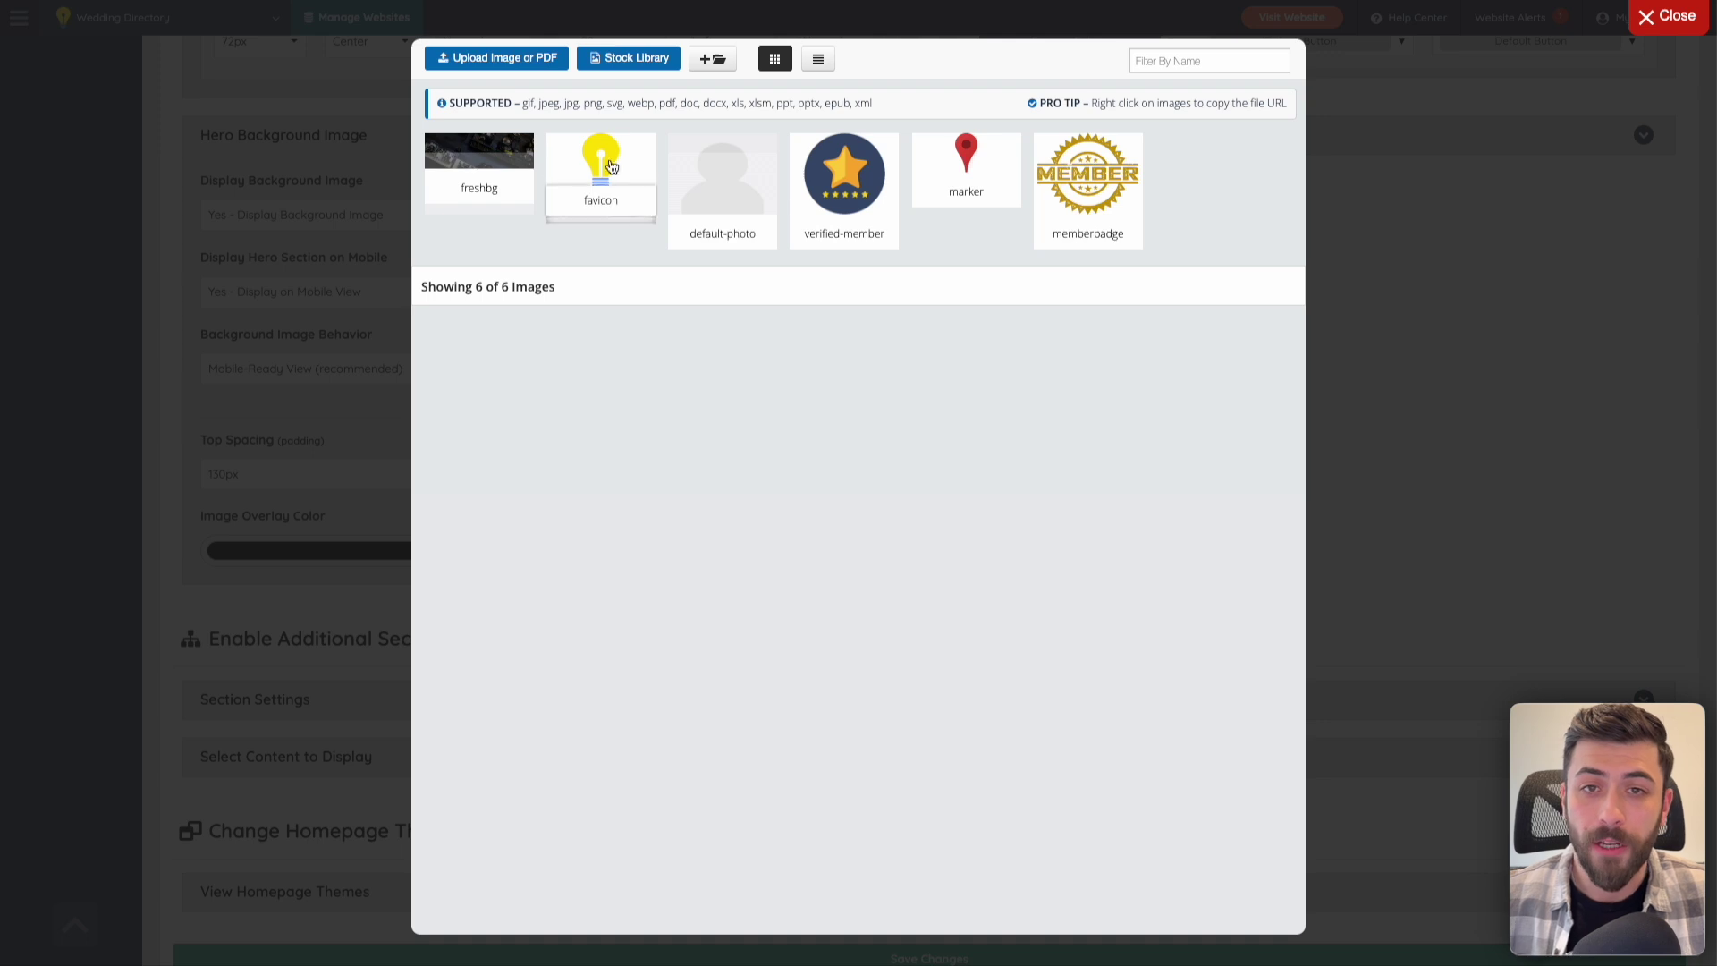
# Search Pexels for horizontal 'wedding' photos
pyautogui.click(637, 59)
pyautogui.click(598, 123)
pyautogui.write('wedding')
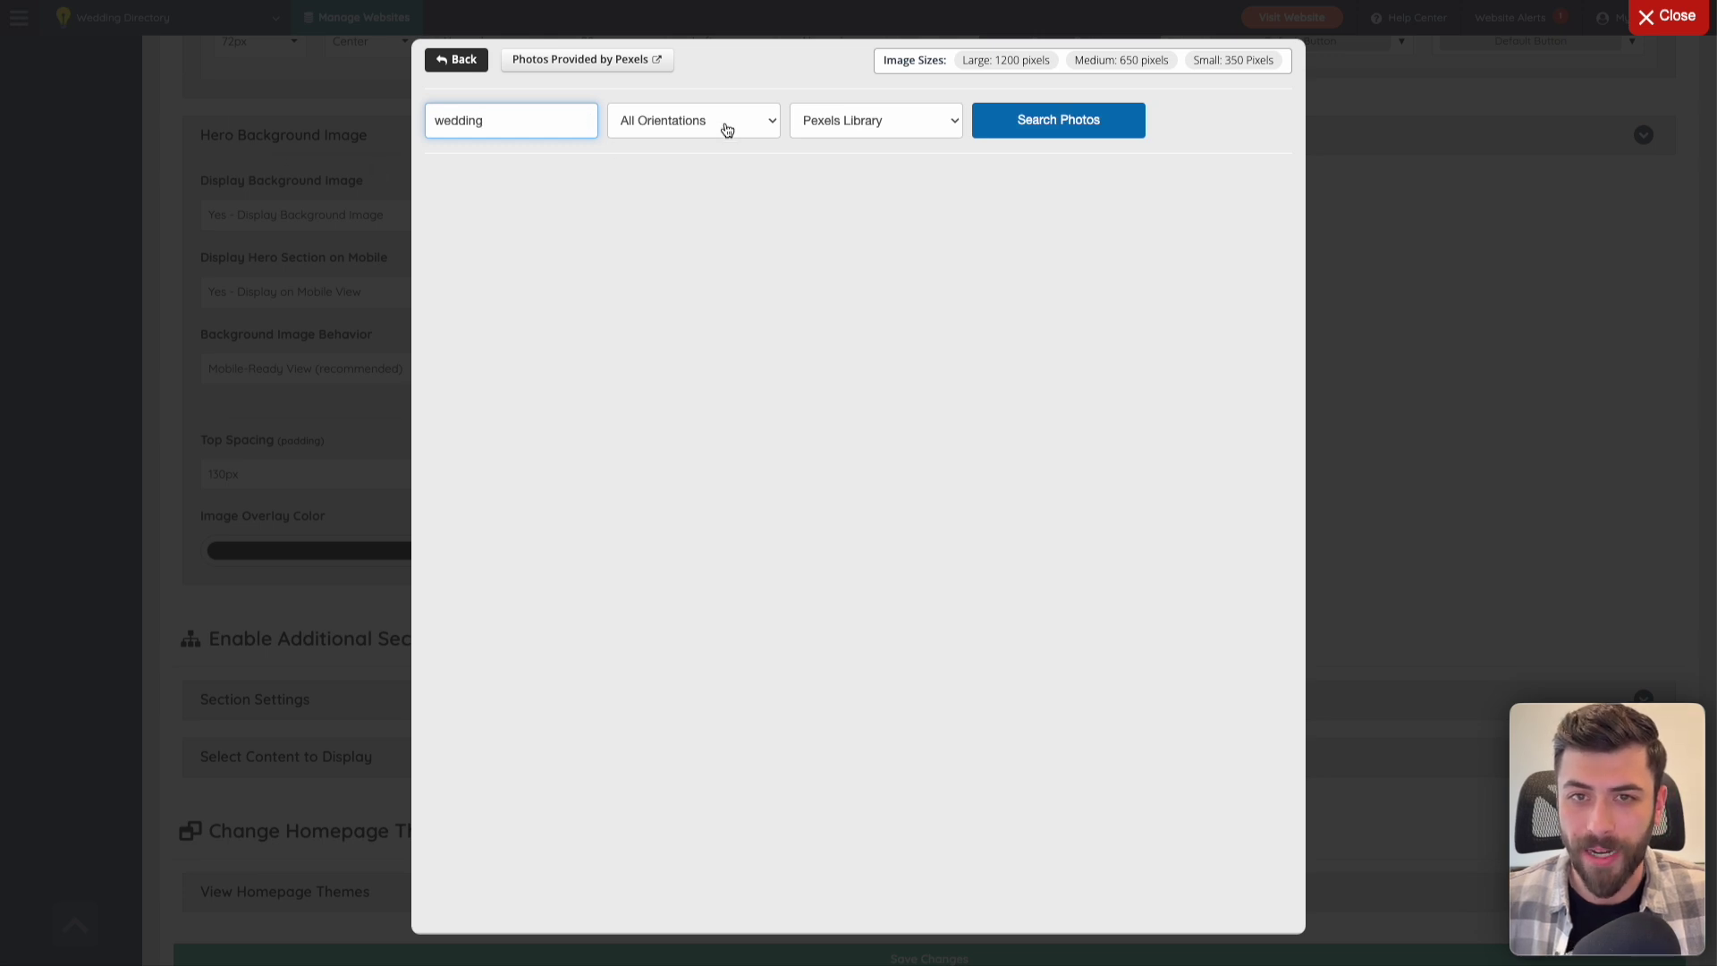
pyautogui.click(727, 130)
pyautogui.click(729, 143)
pyautogui.click(844, 133)
pyautogui.click(983, 119)
pyautogui.click(1066, 122)
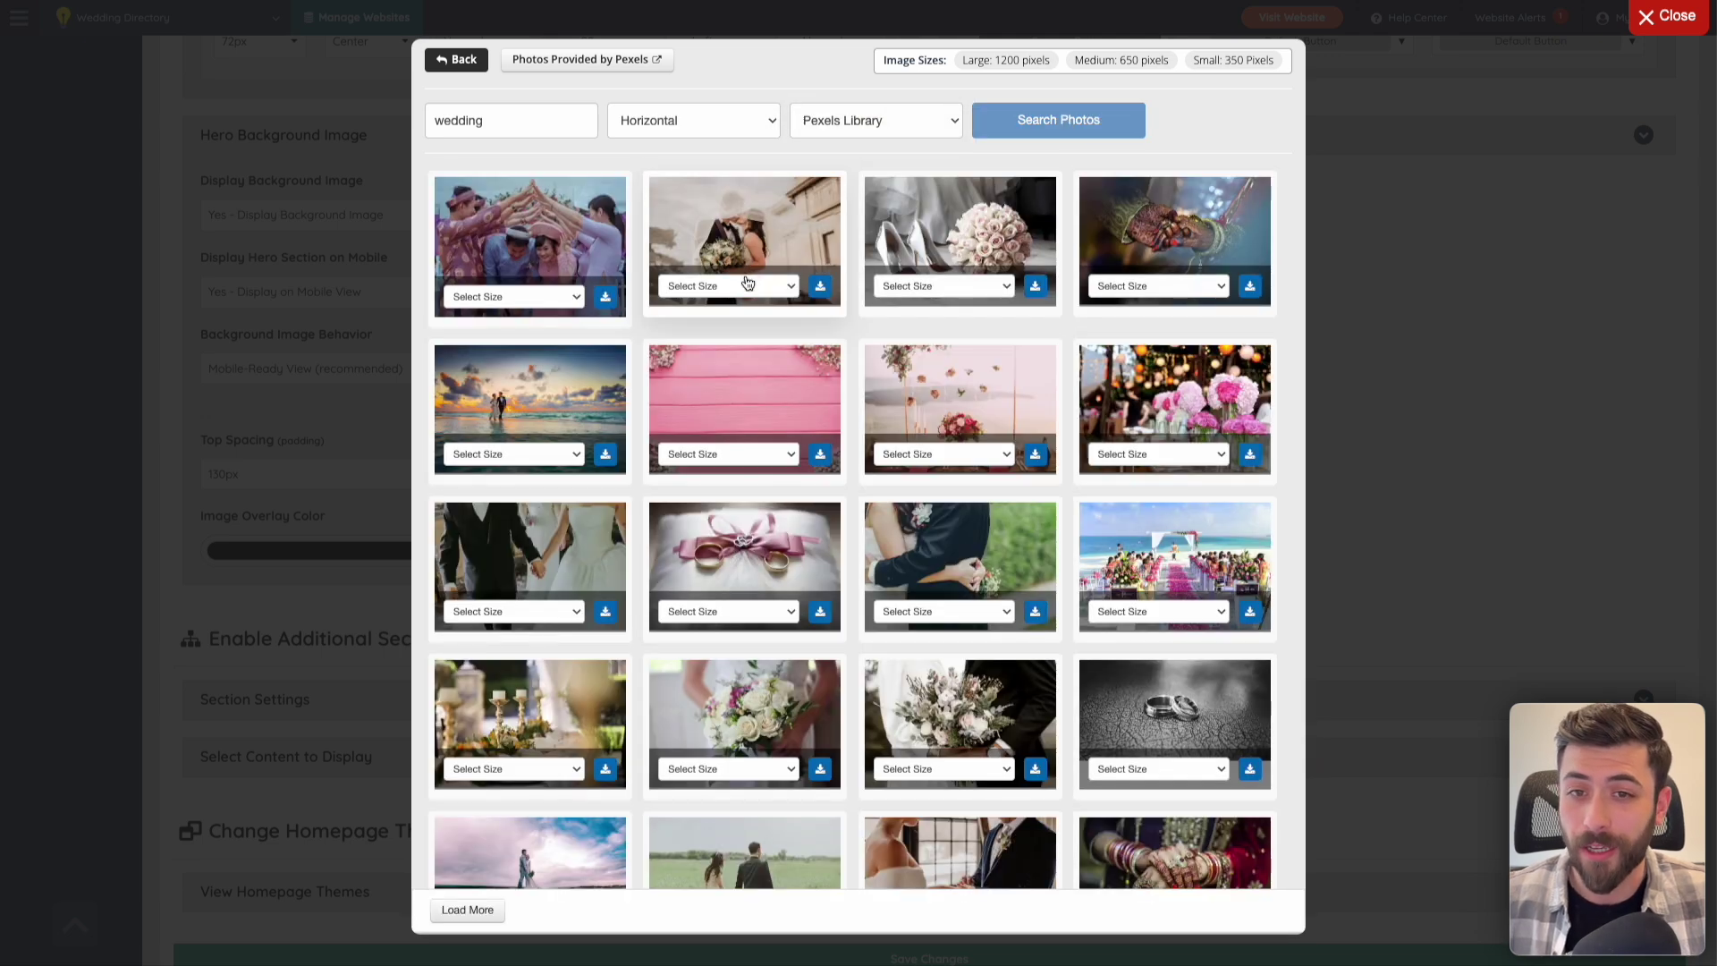
# Download the second wedding photo in Large size and set it as the hero background
pyautogui.click(747, 282)
pyautogui.click(735, 347)
pyautogui.click(820, 286)
pyautogui.click(859, 582)
pyautogui.click(458, 61)
pyautogui.click(515, 176)
# Set hero top spacing to 180px and image overlay to 0, then save
pyautogui.click(412, 473)
pyautogui.click(440, 572)
pyautogui.click(750, 555)
pyautogui.click(743, 514)
pyautogui.scroll(15, 1217, 489)
pyautogui.click(1633, 170)
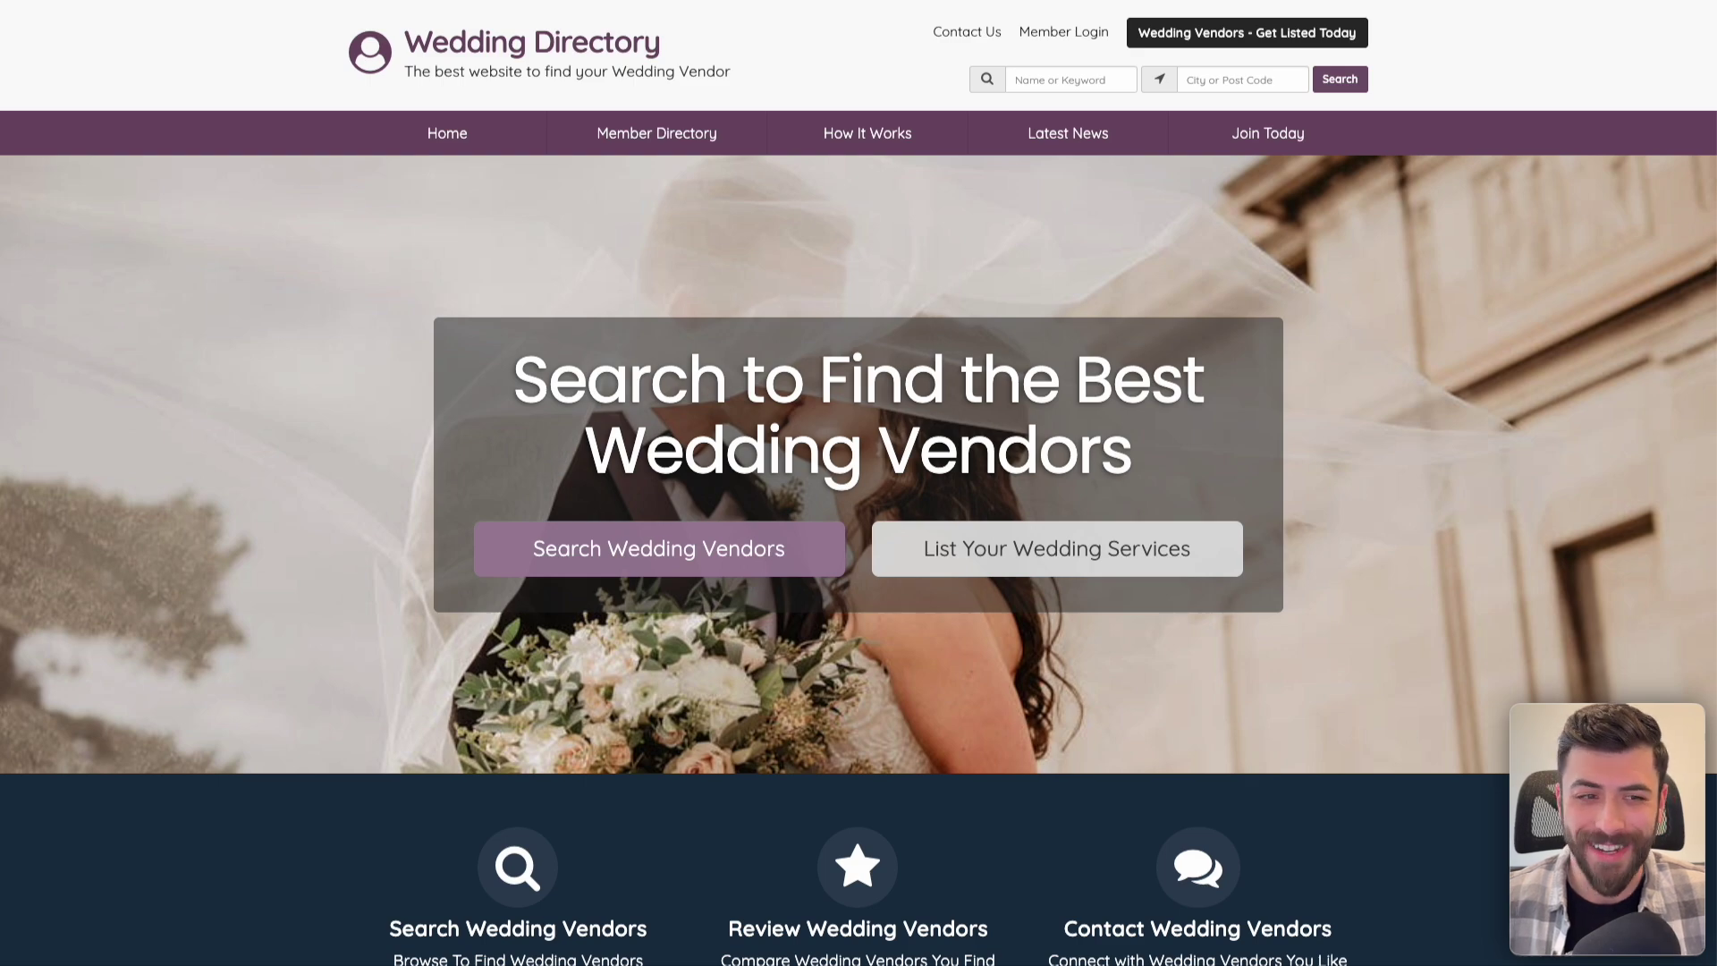
# Set homepage Section 1 to Custom Content 1 with no background and open its editor
pyautogui.scroll(-6, 817, 211)
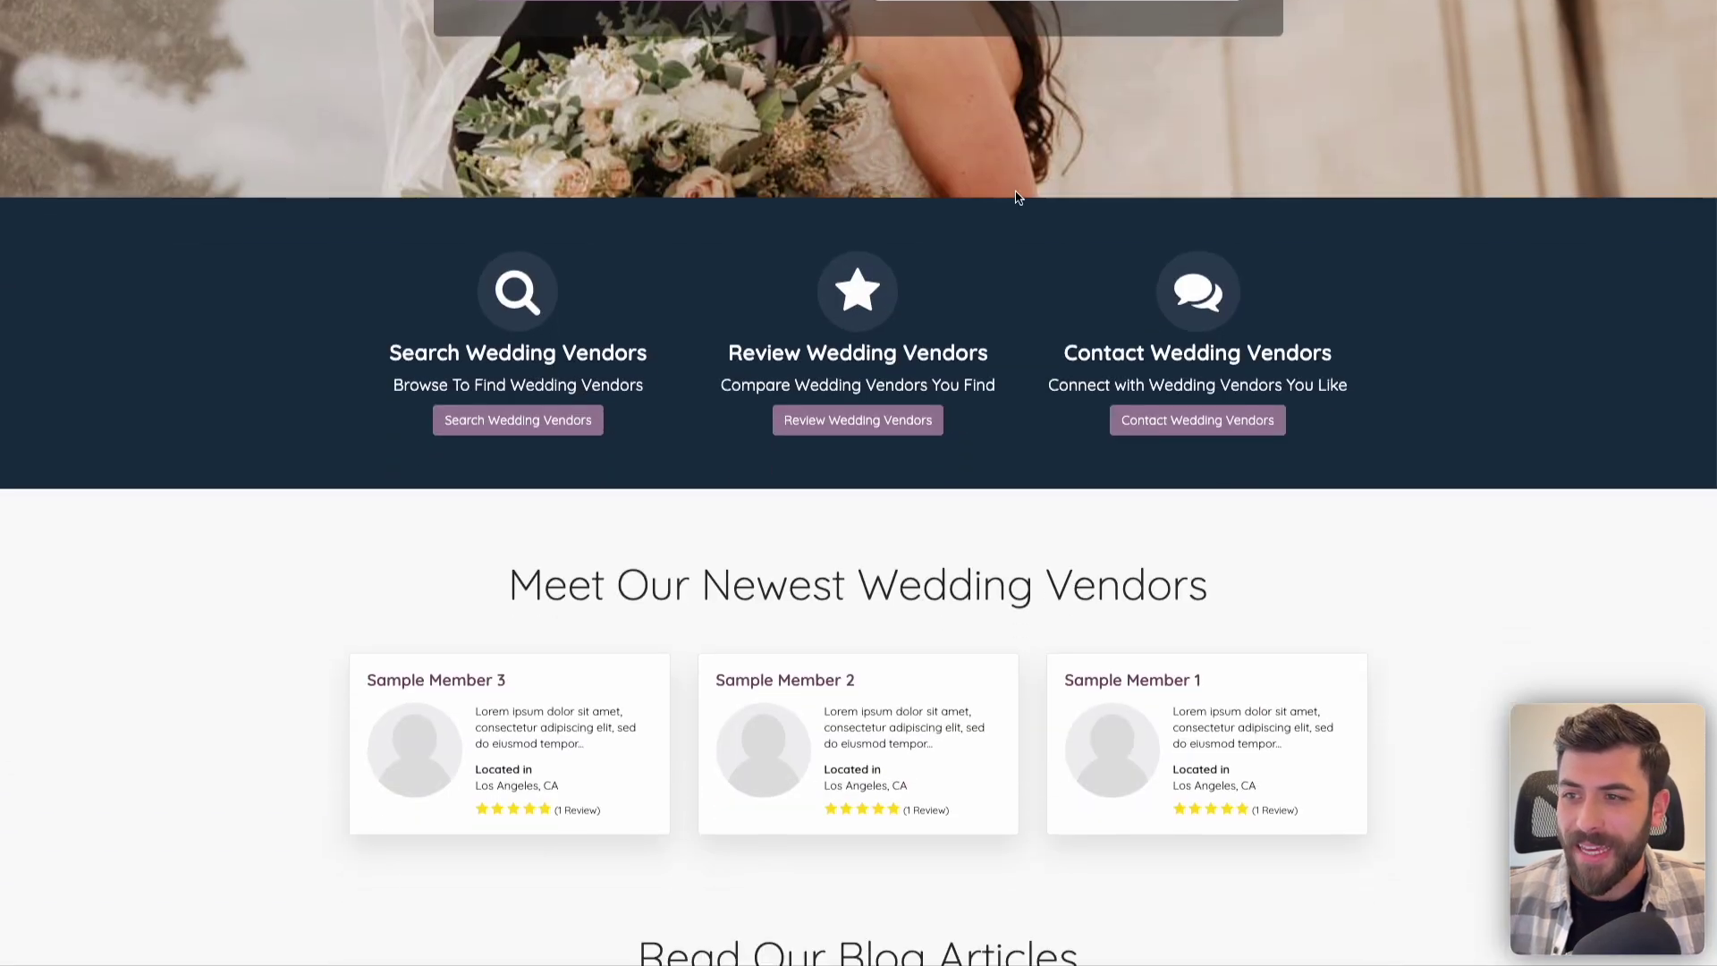
pyautogui.scroll(-5, 1020, 198)
pyautogui.scroll(8, 1171, 259)
pyautogui.scroll(1, 934, 633)
pyautogui.scroll(-1, 940, 673)
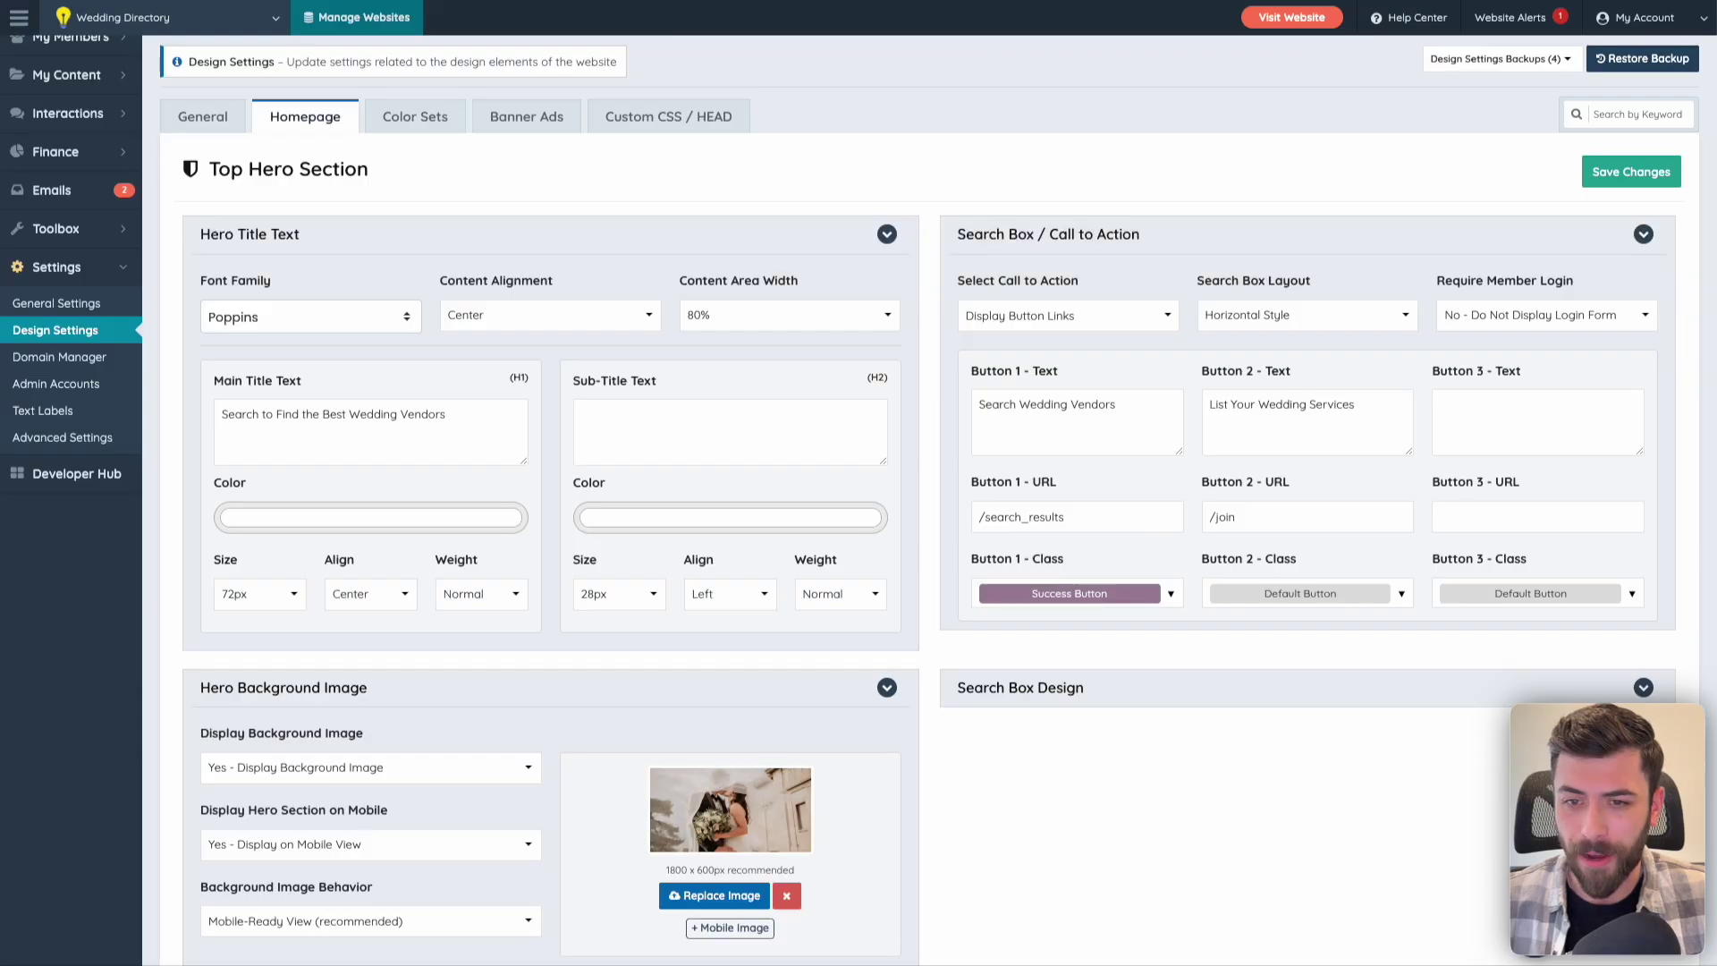
pyautogui.scroll(-8, 911, 609)
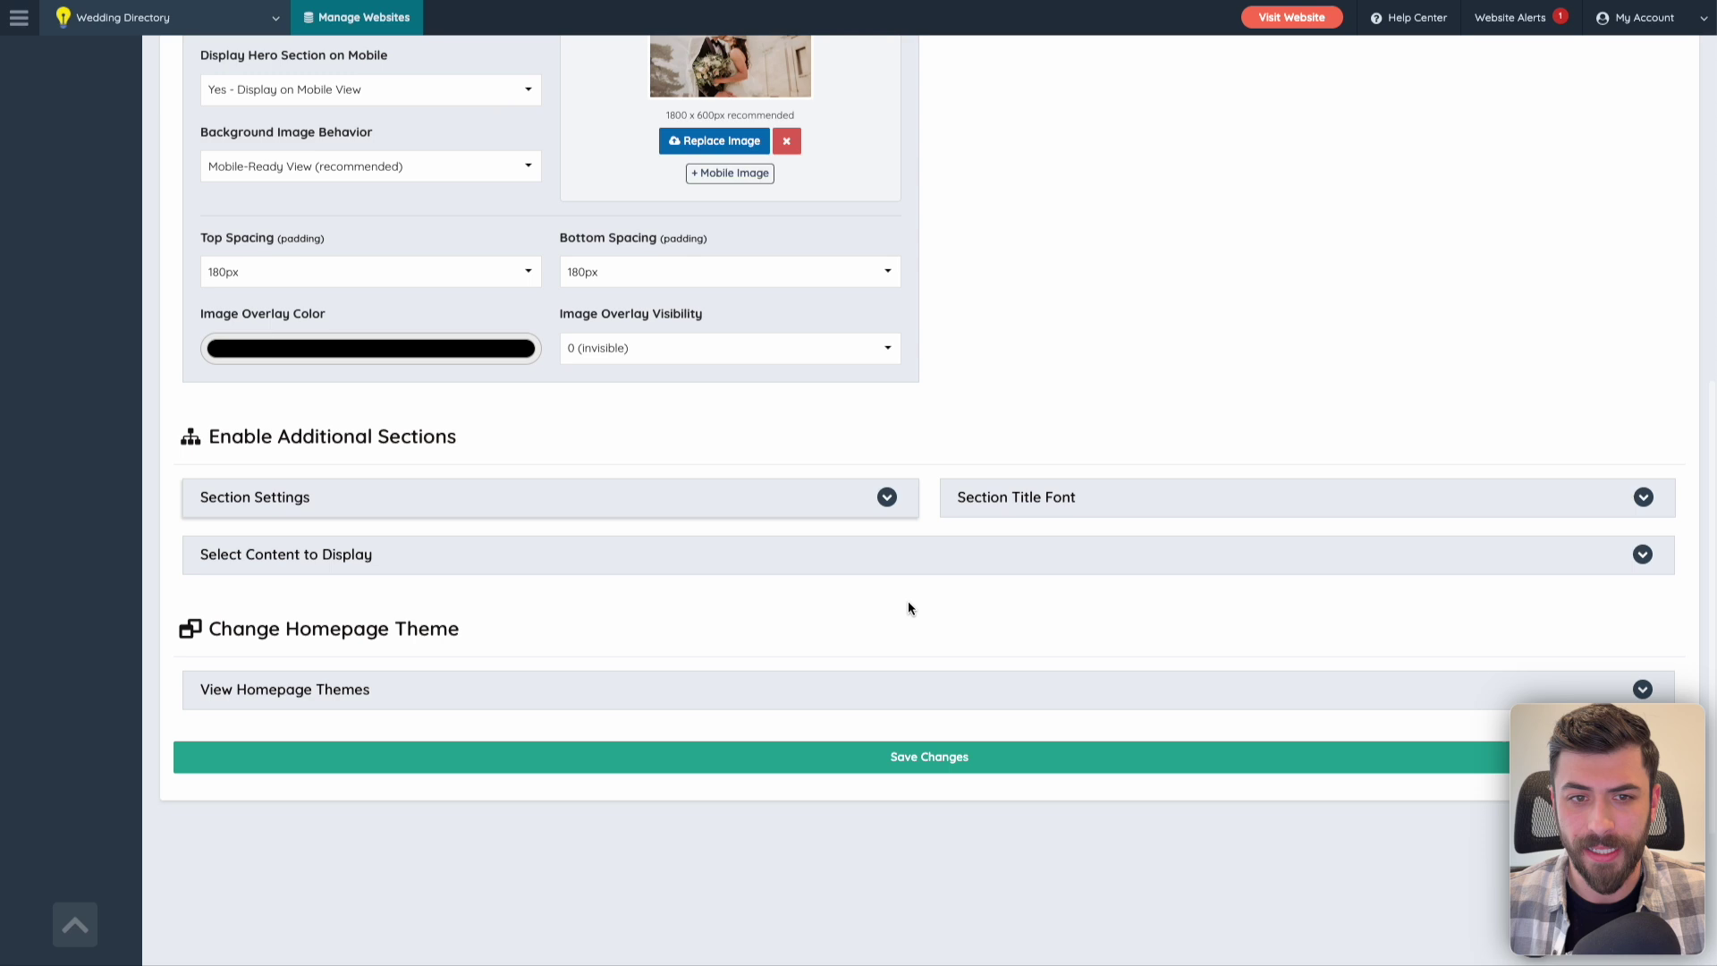
pyautogui.moveTo(185, 439); pyautogui.dragTo(501, 438)
pyautogui.click(296, 553)
pyautogui.scroll(-3, 296, 553)
pyautogui.click(370, 445)
pyautogui.click(309, 588)
pyautogui.click(511, 477)
pyautogui.click(572, 410)
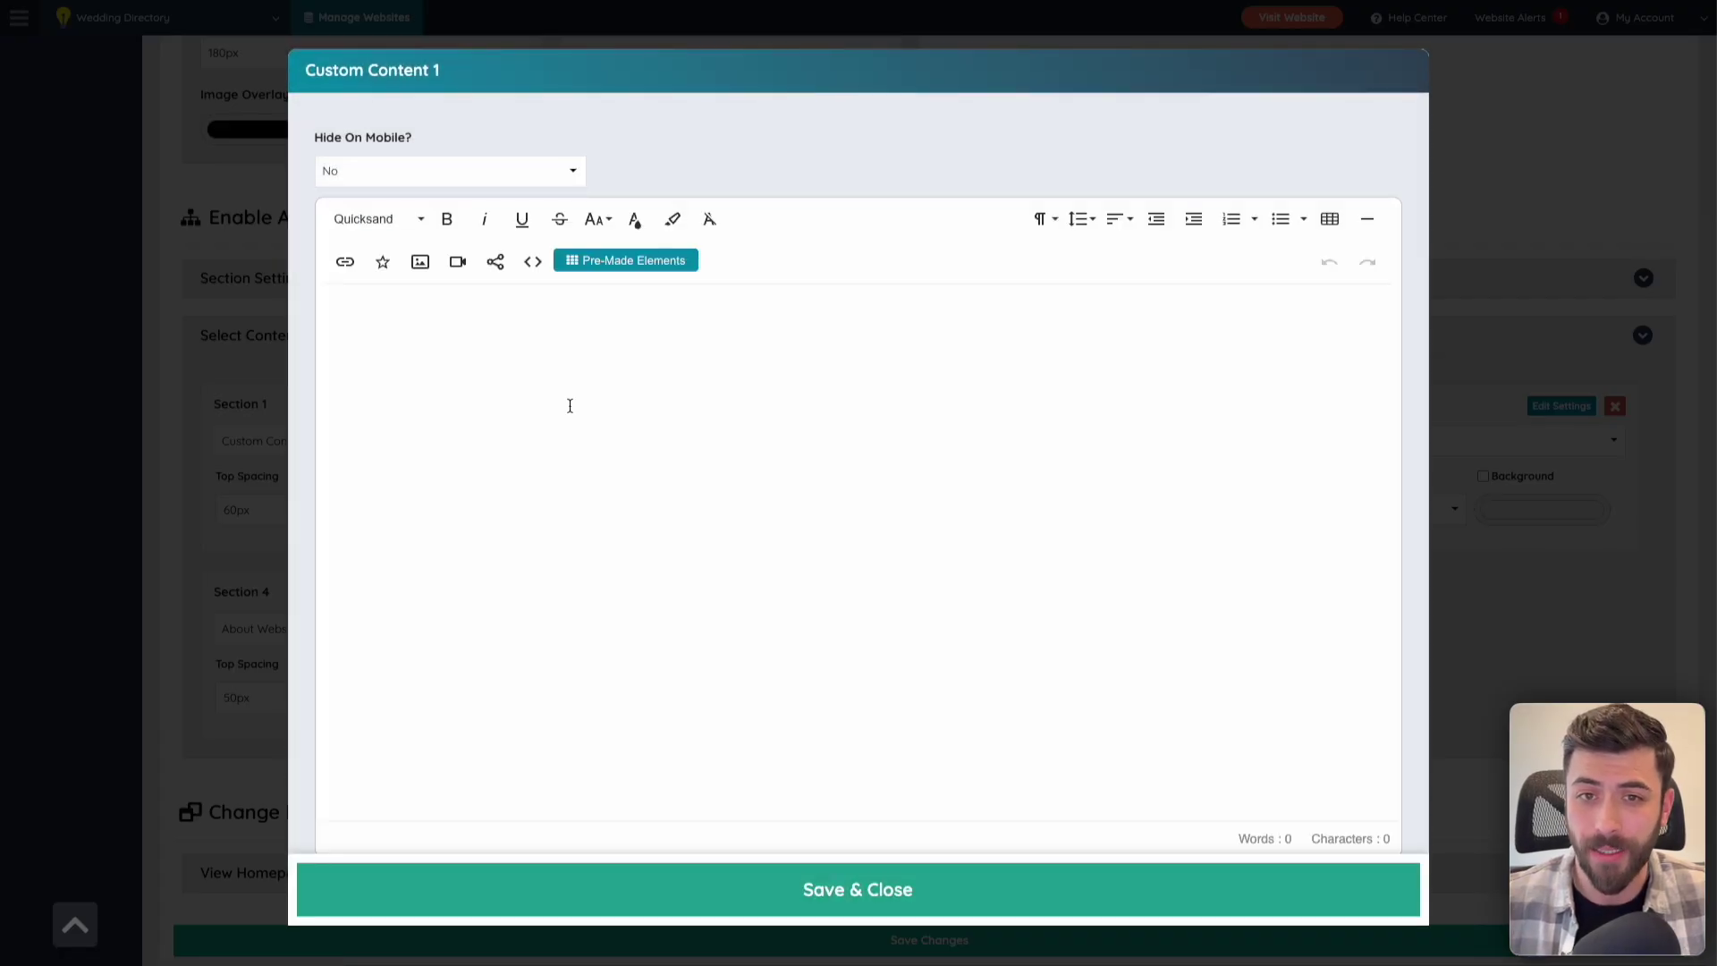
# Drag Text with Image Right and Text with Image Left pre-made blocks into the content
pyautogui.click(629, 261)
pyautogui.click(1609, 398)
pyautogui.scroll(-1, 1610, 398)
pyautogui.moveTo(1606, 497); pyautogui.dragTo(1069, 414)
pyautogui.moveTo(1556, 618); pyautogui.dragTo(1093, 671)
pyautogui.scroll(3, 1058, 677)
pyautogui.click(1681, 305)
# Select the placeholder title and paragraph text in the first block
pyautogui.scroll(-1, 637, 330)
pyautogui.click(637, 330)
pyautogui.moveTo(393, 374); pyautogui.dragTo(491, 427)
pyautogui.click(499, 422)
# Replace the first block's placeholder with a large horizontal Pexels bridesmaids photo
pyautogui.click(951, 461)
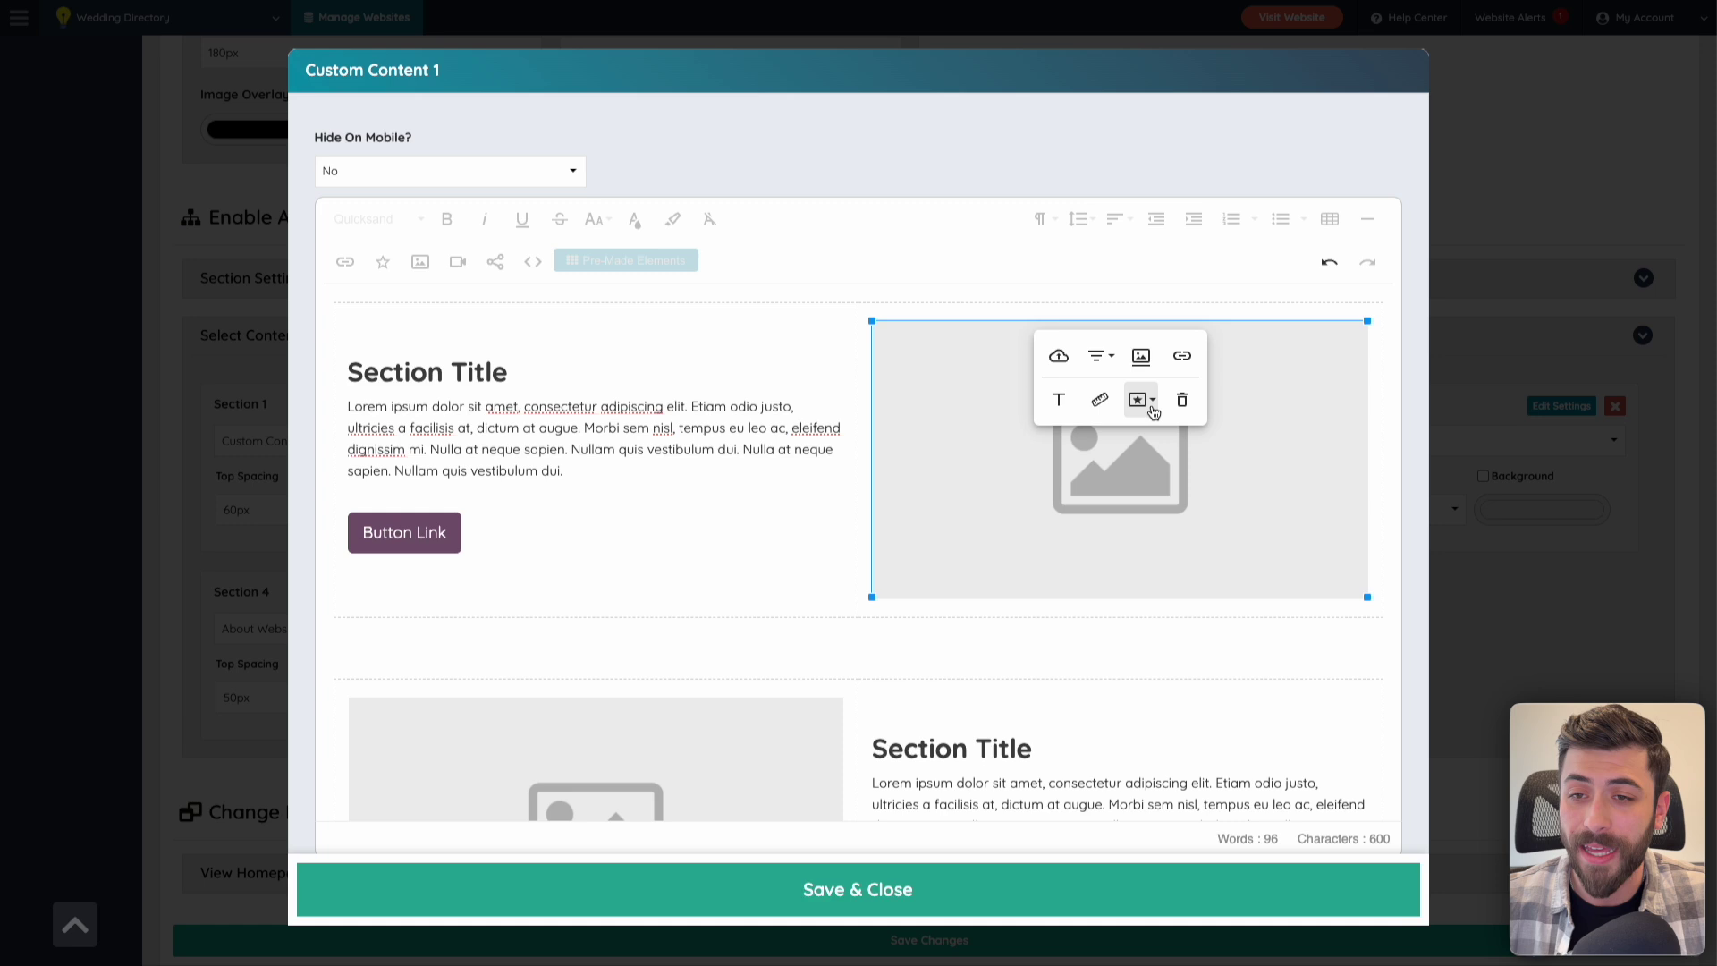
pyautogui.click(1061, 358)
pyautogui.click(1204, 626)
pyautogui.write('bridesmaids')
pyautogui.click(606, 92)
pyautogui.click(600, 116)
pyautogui.click(1236, 98)
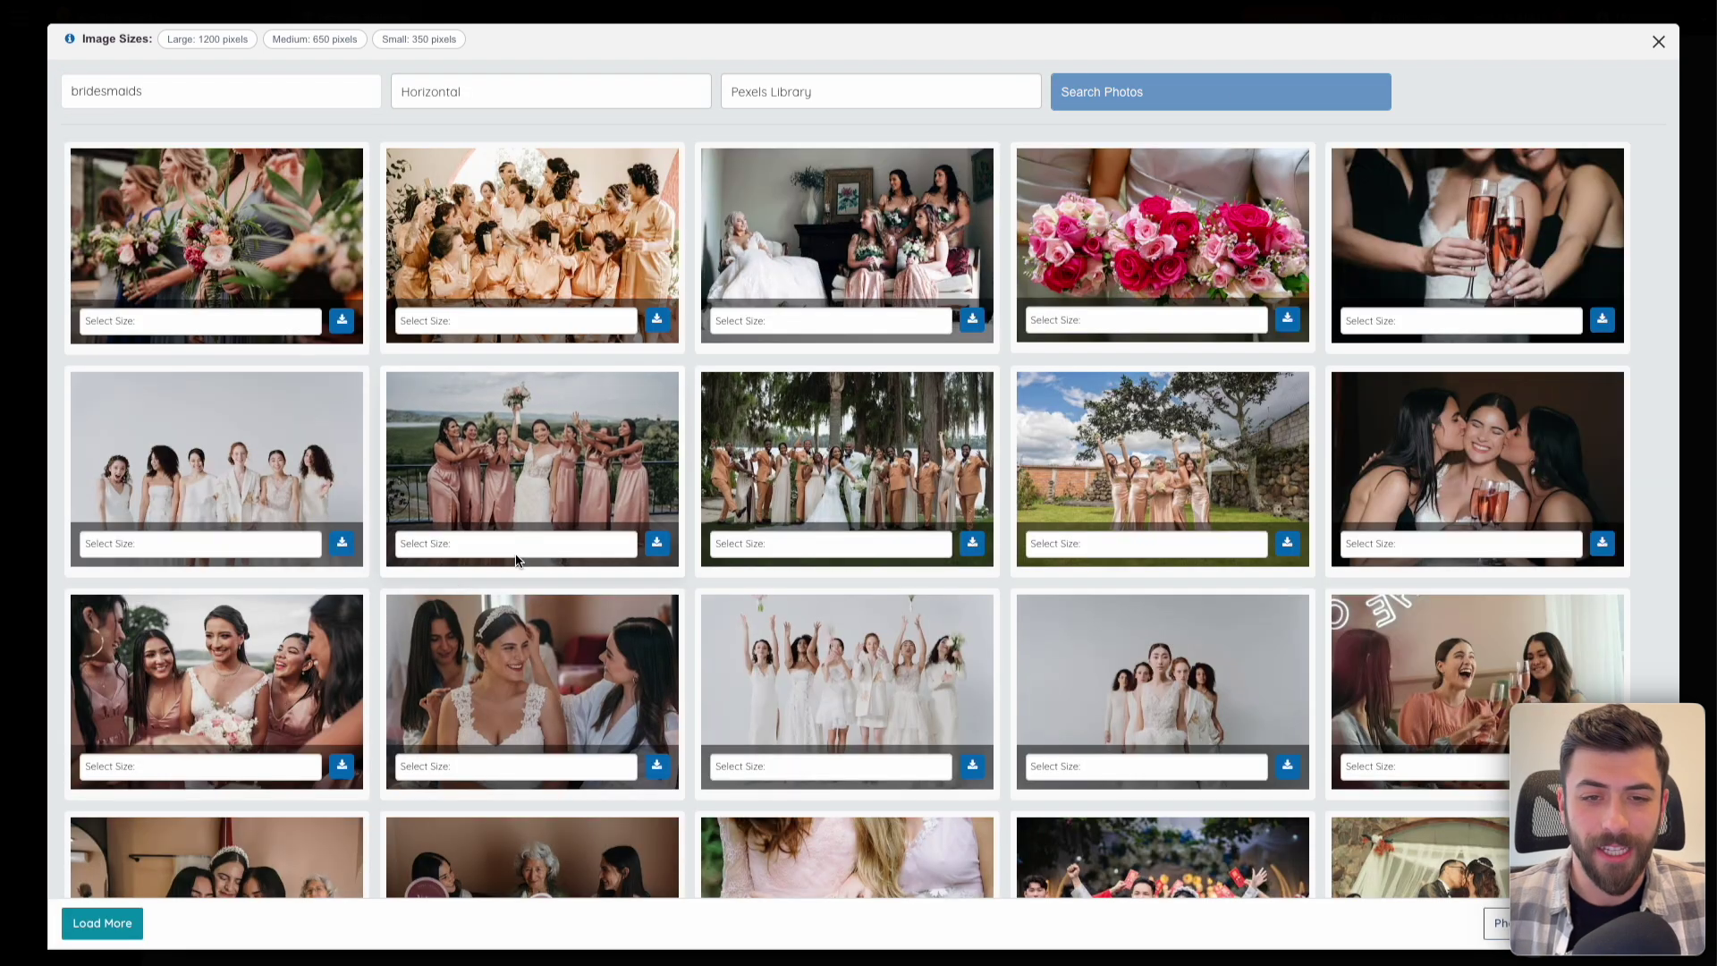
pyautogui.click(518, 543)
pyautogui.click(488, 608)
pyautogui.click(651, 546)
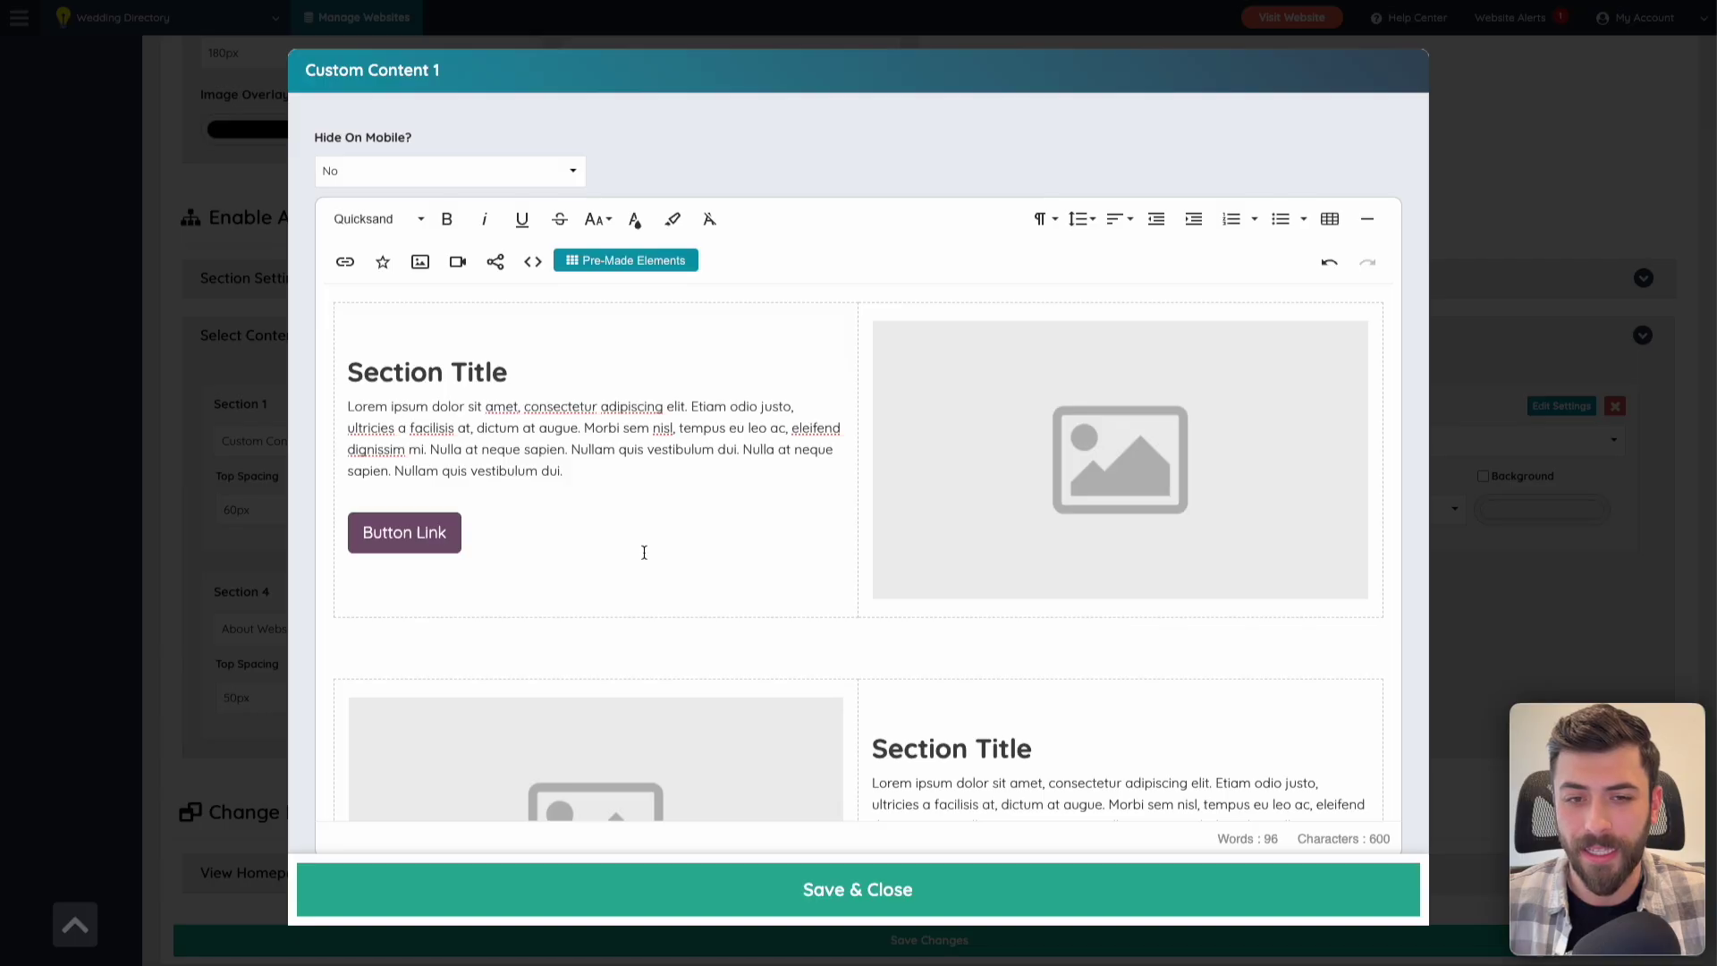
# Replace the second block's placeholder with a large Pexels groomsmen photo
pyautogui.scroll(-1, 1148, 579)
pyautogui.scroll(-3, 1143, 568)
pyautogui.click(576, 553)
pyautogui.click(535, 506)
pyautogui.click(682, 778)
pyautogui.write('g')
pyautogui.write('roomse')
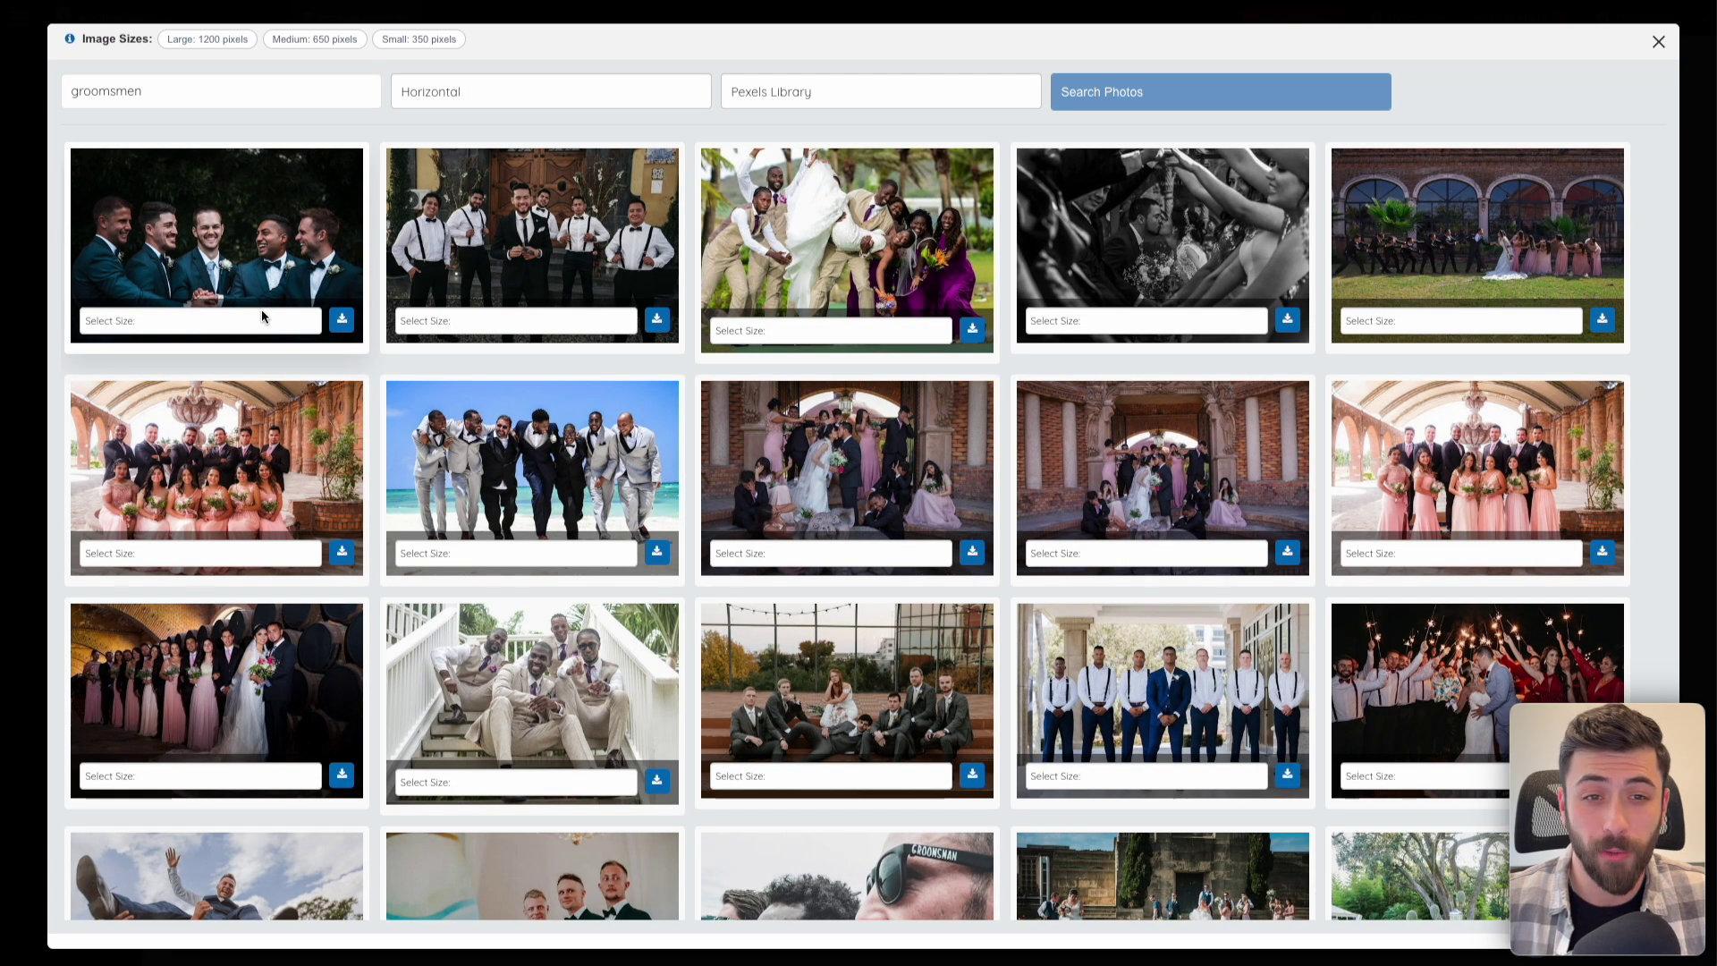
pyautogui.click(262, 315)
pyautogui.click(106, 380)
pyautogui.click(342, 320)
# Delete the trailing empty line at the bottom of the content
pyautogui.scroll(-3, 636, 472)
pyautogui.click(635, 795)
pyautogui.press('BackSpace')
# Save and close the custom content editor
pyautogui.click(950, 904)
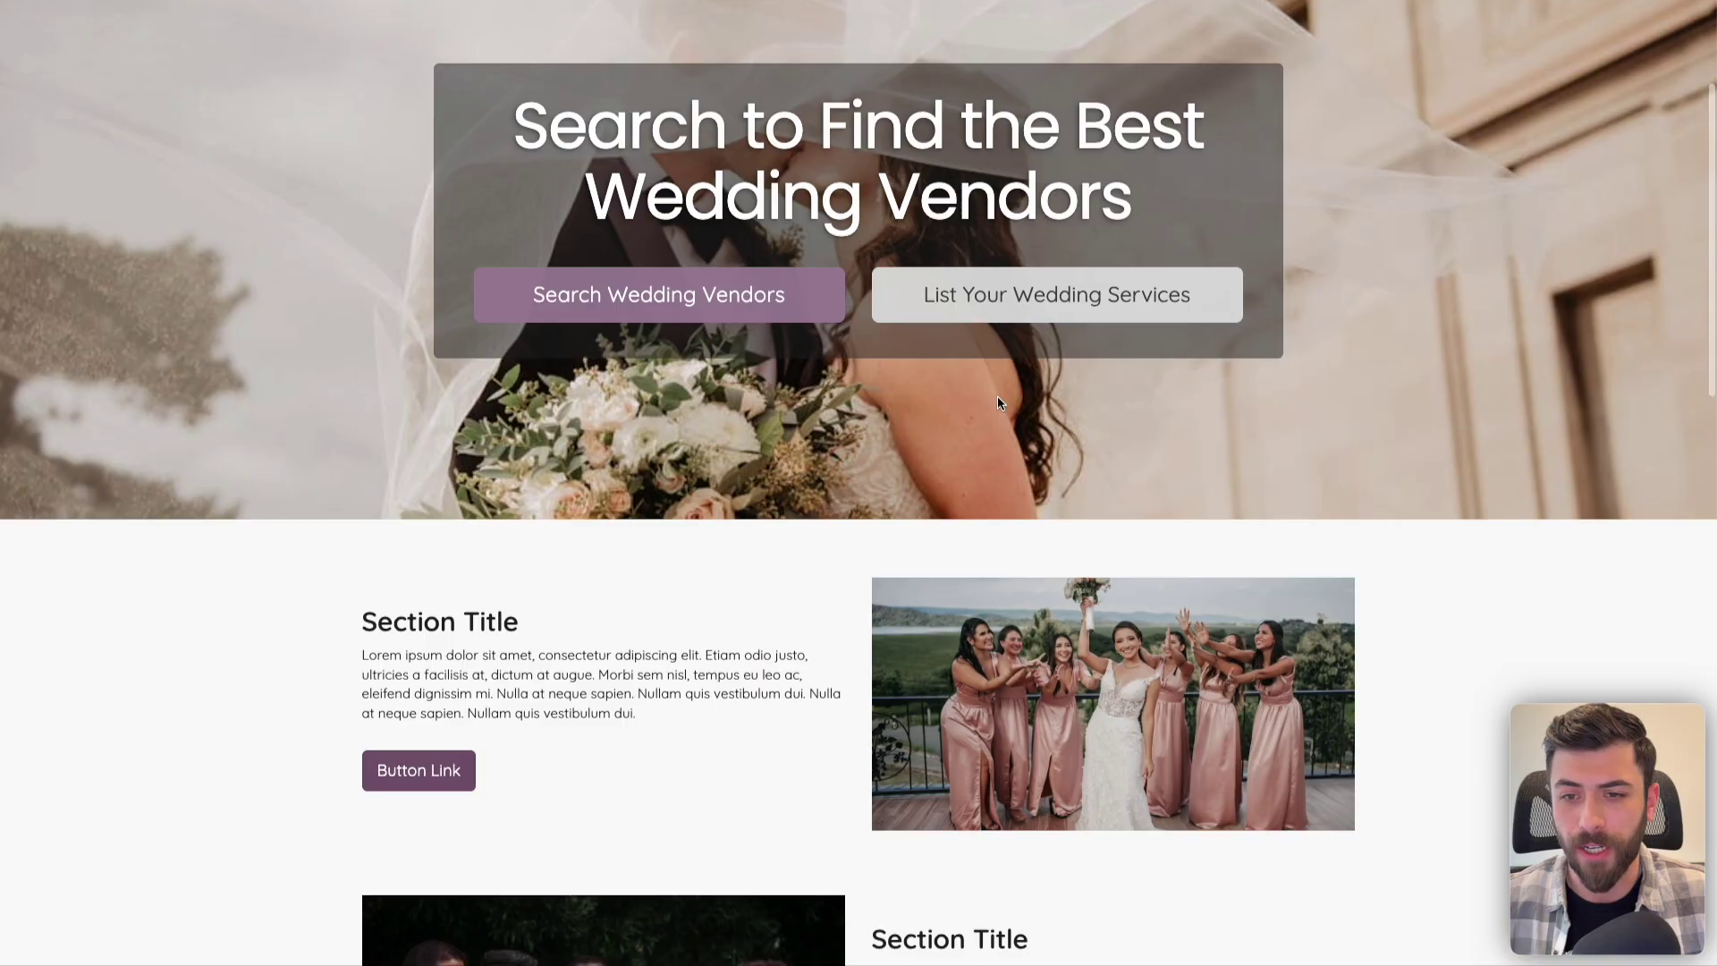
pyautogui.scroll(-3, 1000, 402)
pyautogui.scroll(-1, 1000, 402)
pyautogui.scroll(-10, 970, 594)
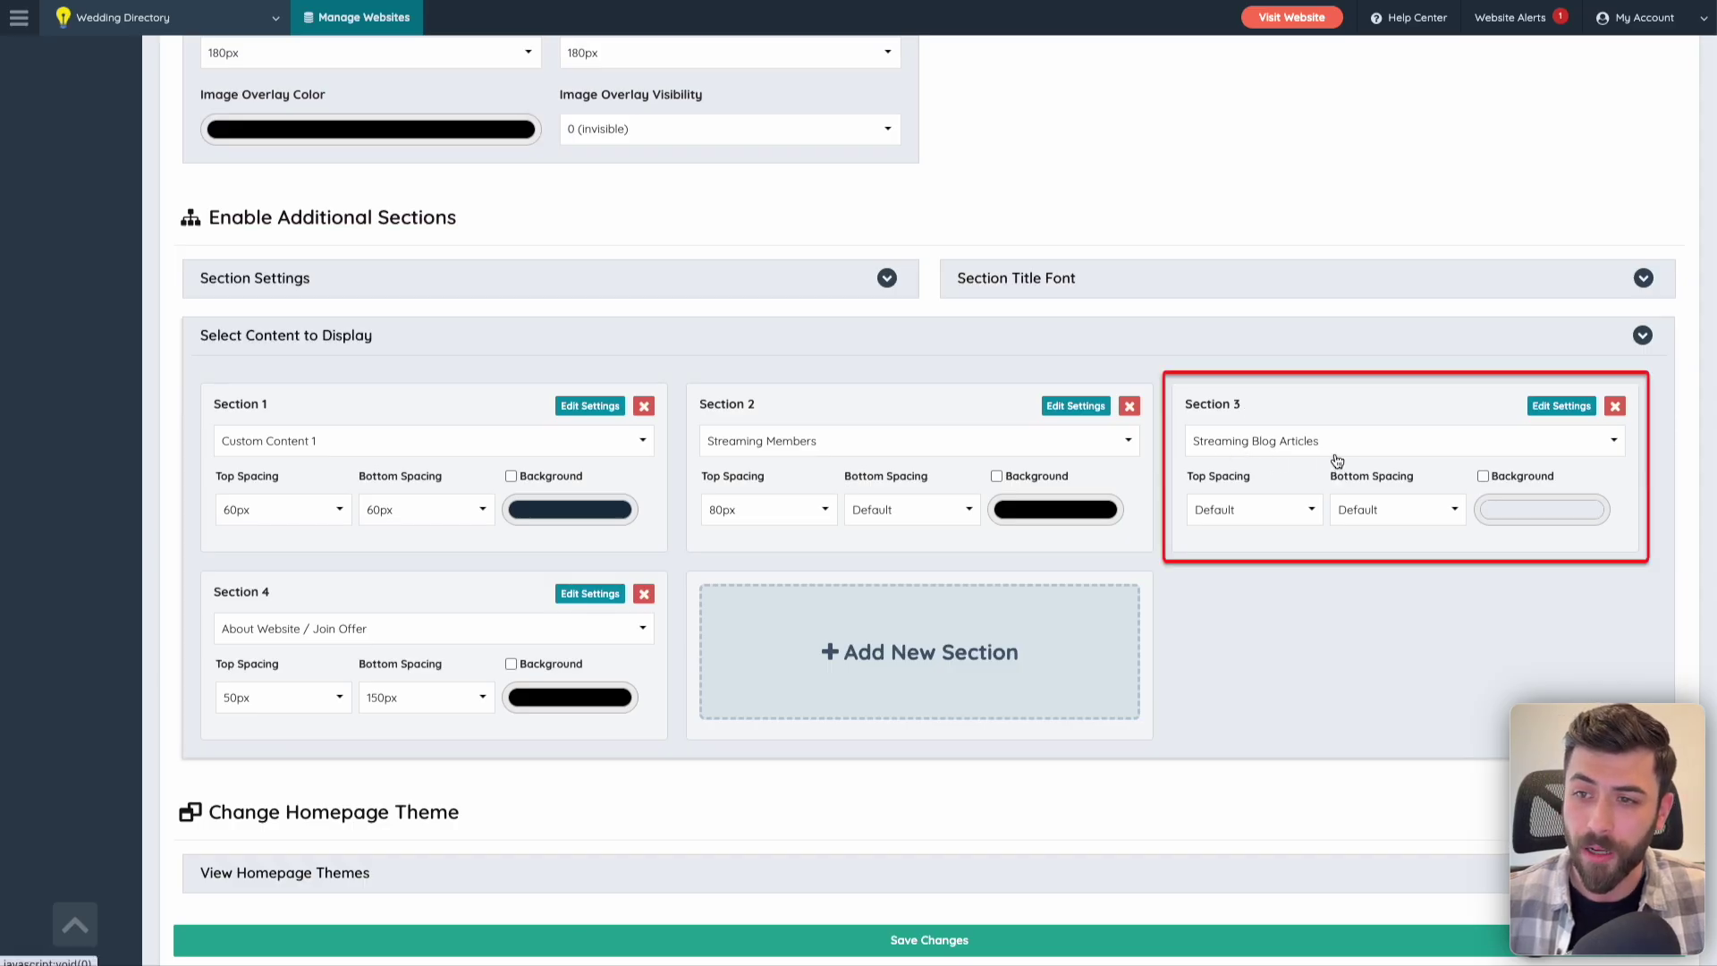
# Remove Section 3 (blog articles) from the homepage, save, and reload the live site
pyautogui.click(1501, 440)
pyautogui.click(1470, 422)
pyautogui.click(1615, 407)
pyautogui.click(1616, 408)
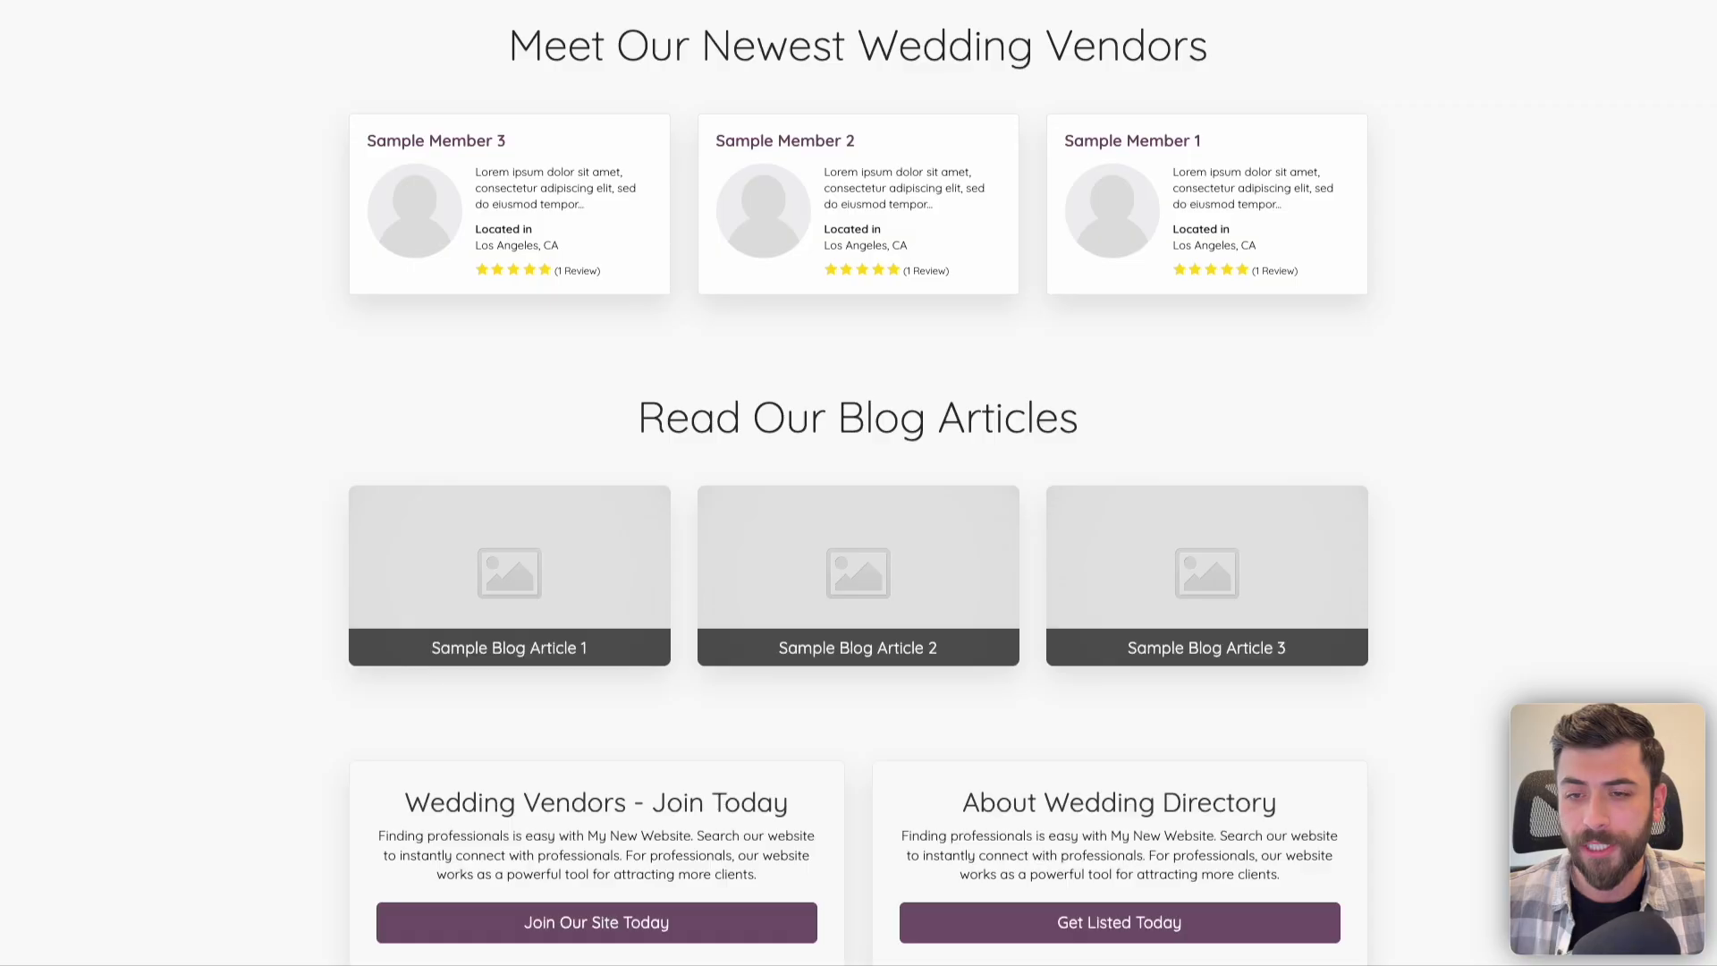
pyautogui.press('F5')
pyautogui.scroll(20, 1448, 454)
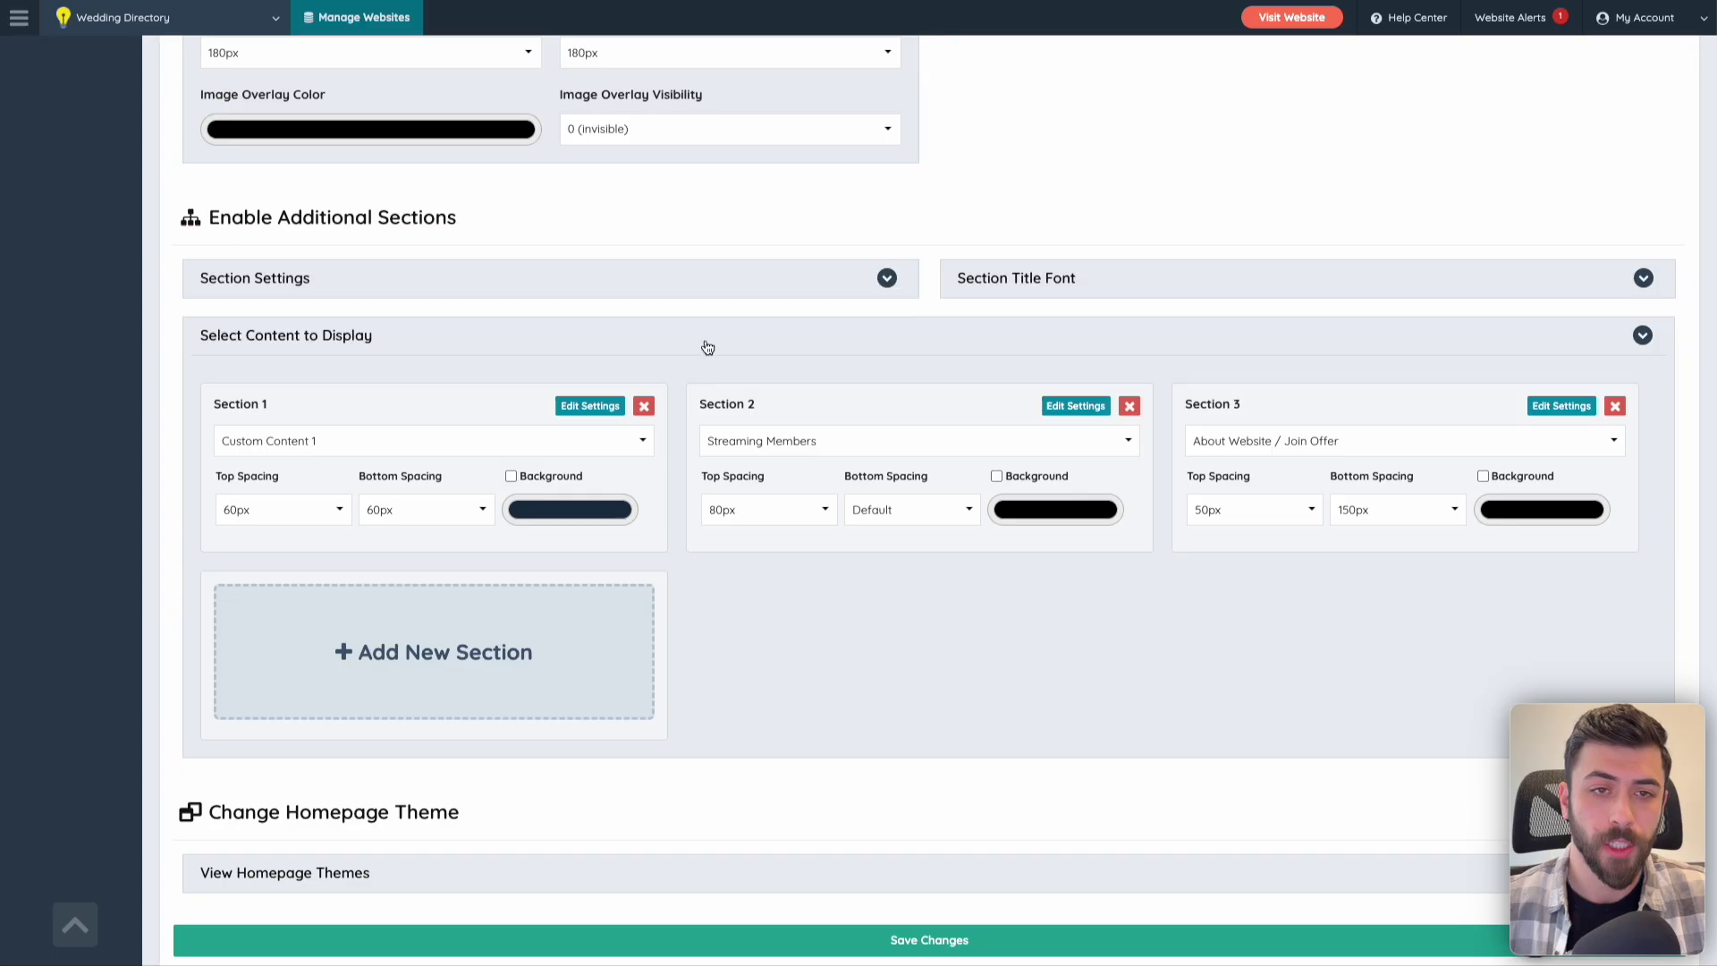
# Scroll the live homepage back to the top to review the wedding hero
pyautogui.scroll(10, 39, 525)
# Check the Sub Level, Sub-Sub Level and Top Level tabs of Member Categories
pyautogui.moveTo(90, 94)
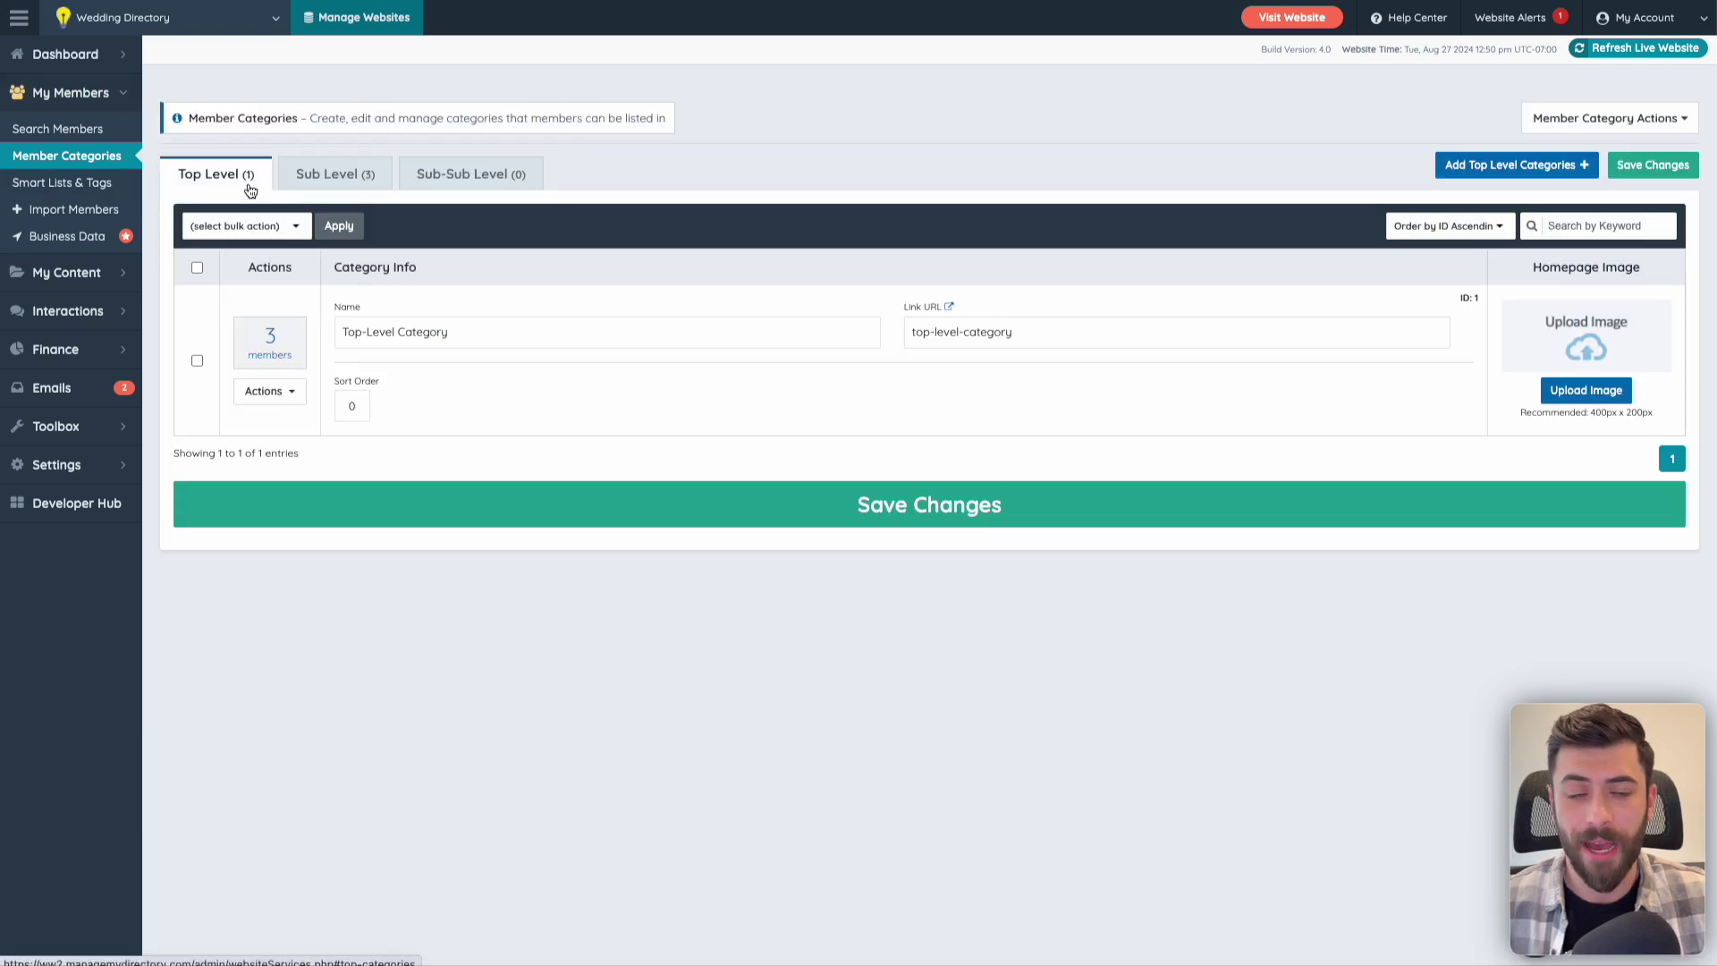
pyautogui.click(324, 178)
pyautogui.click(462, 179)
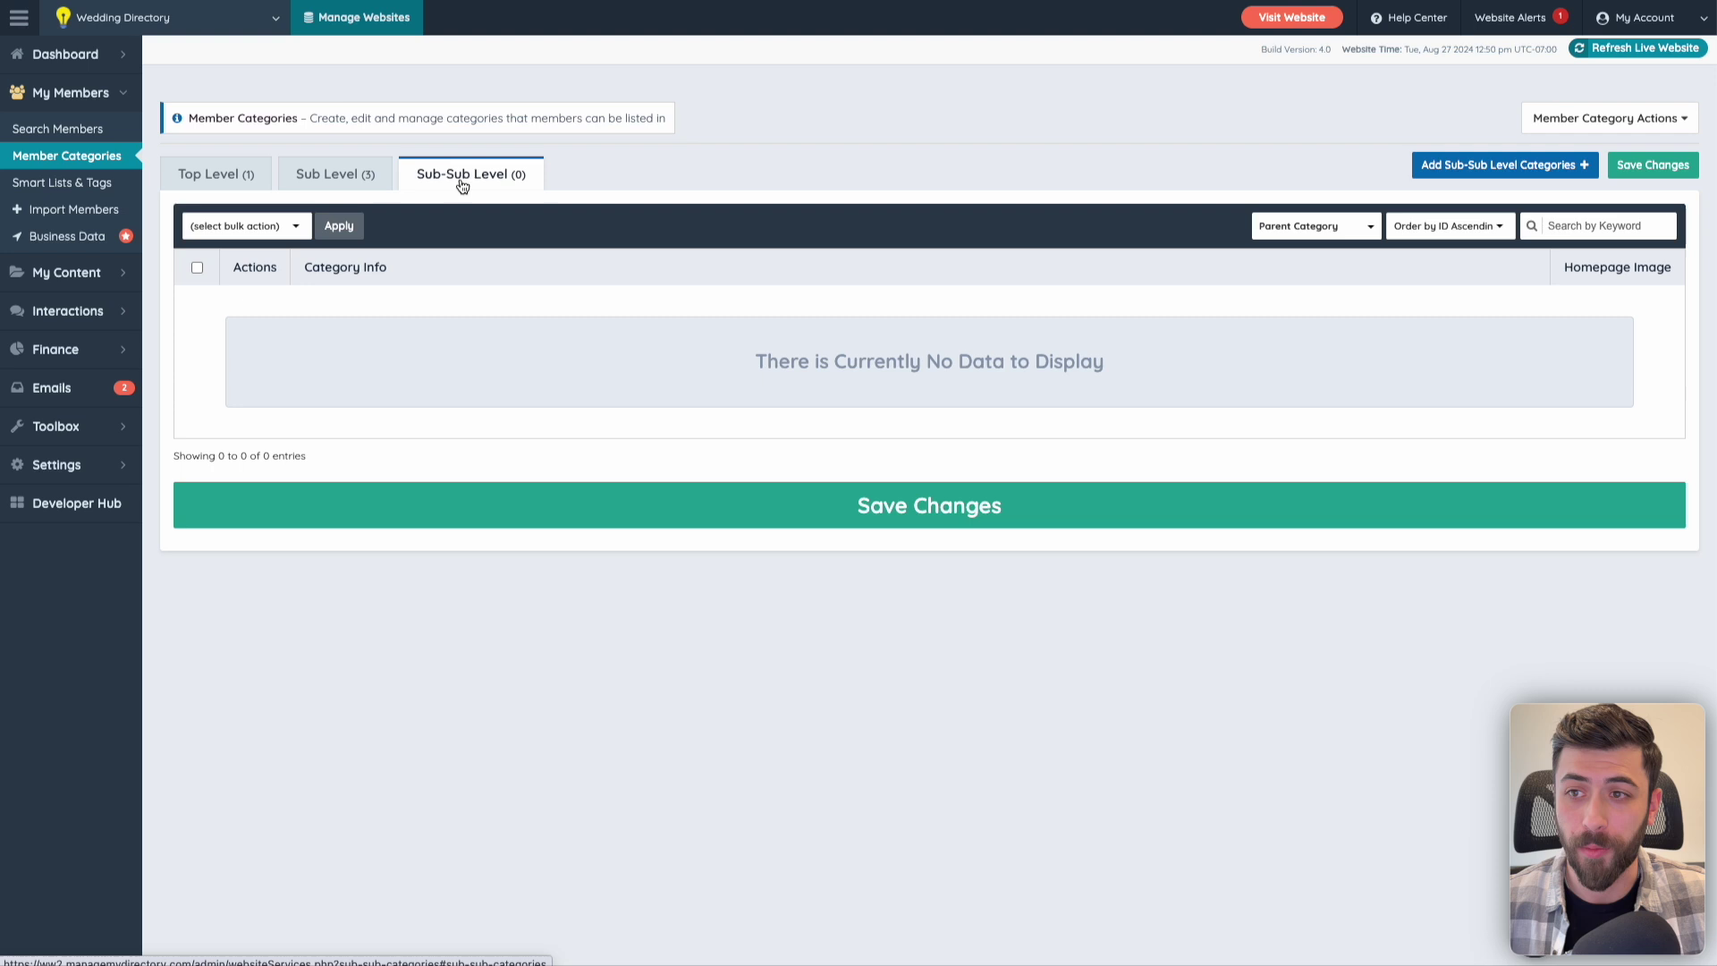
pyautogui.click(221, 173)
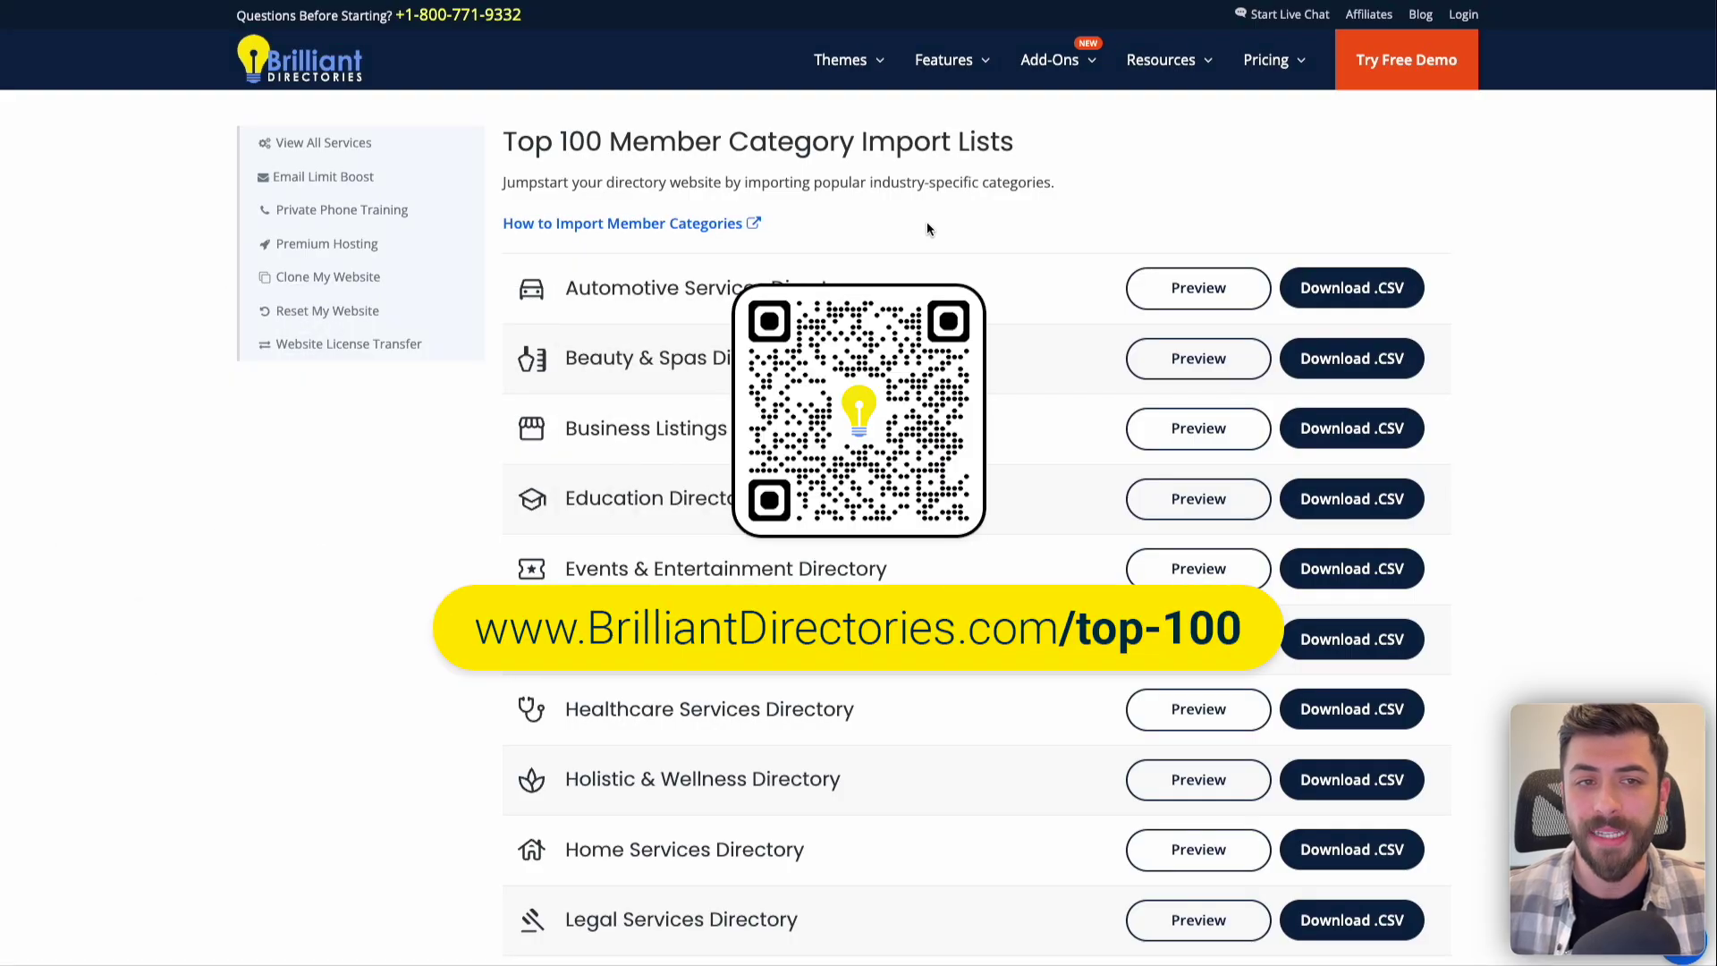
pyautogui.scroll(-5, 927, 229)
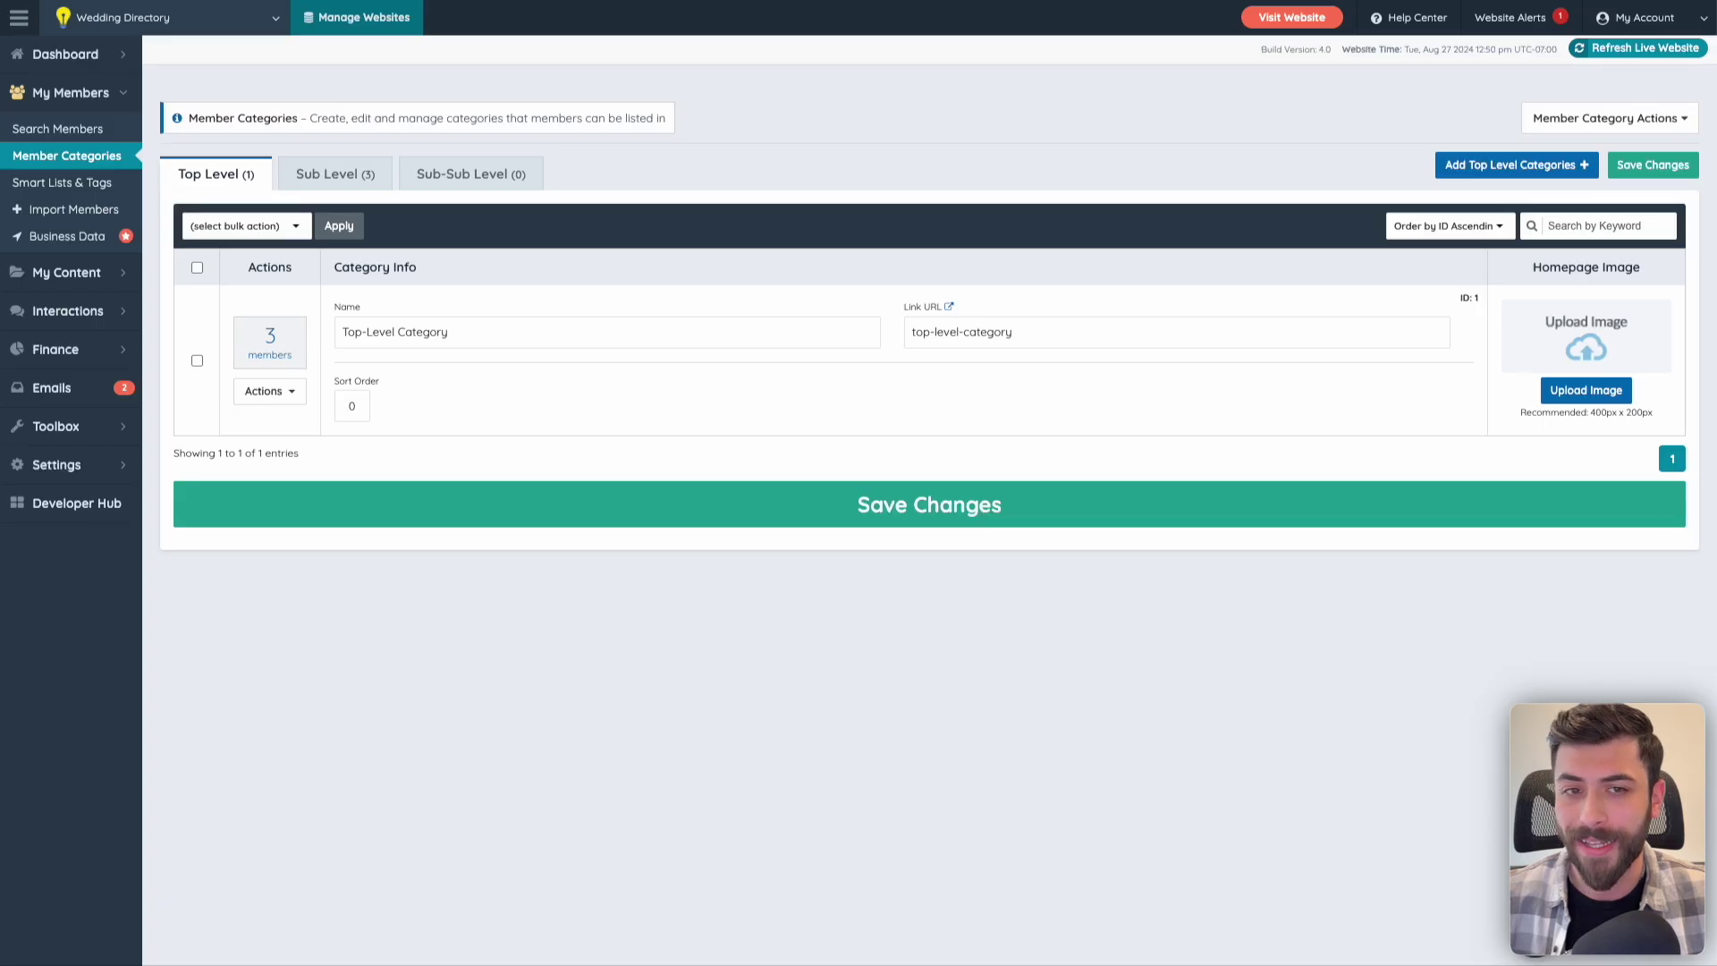
# Import the wedding categories CSV, deleting the existing member categories
pyautogui.click(1606, 120)
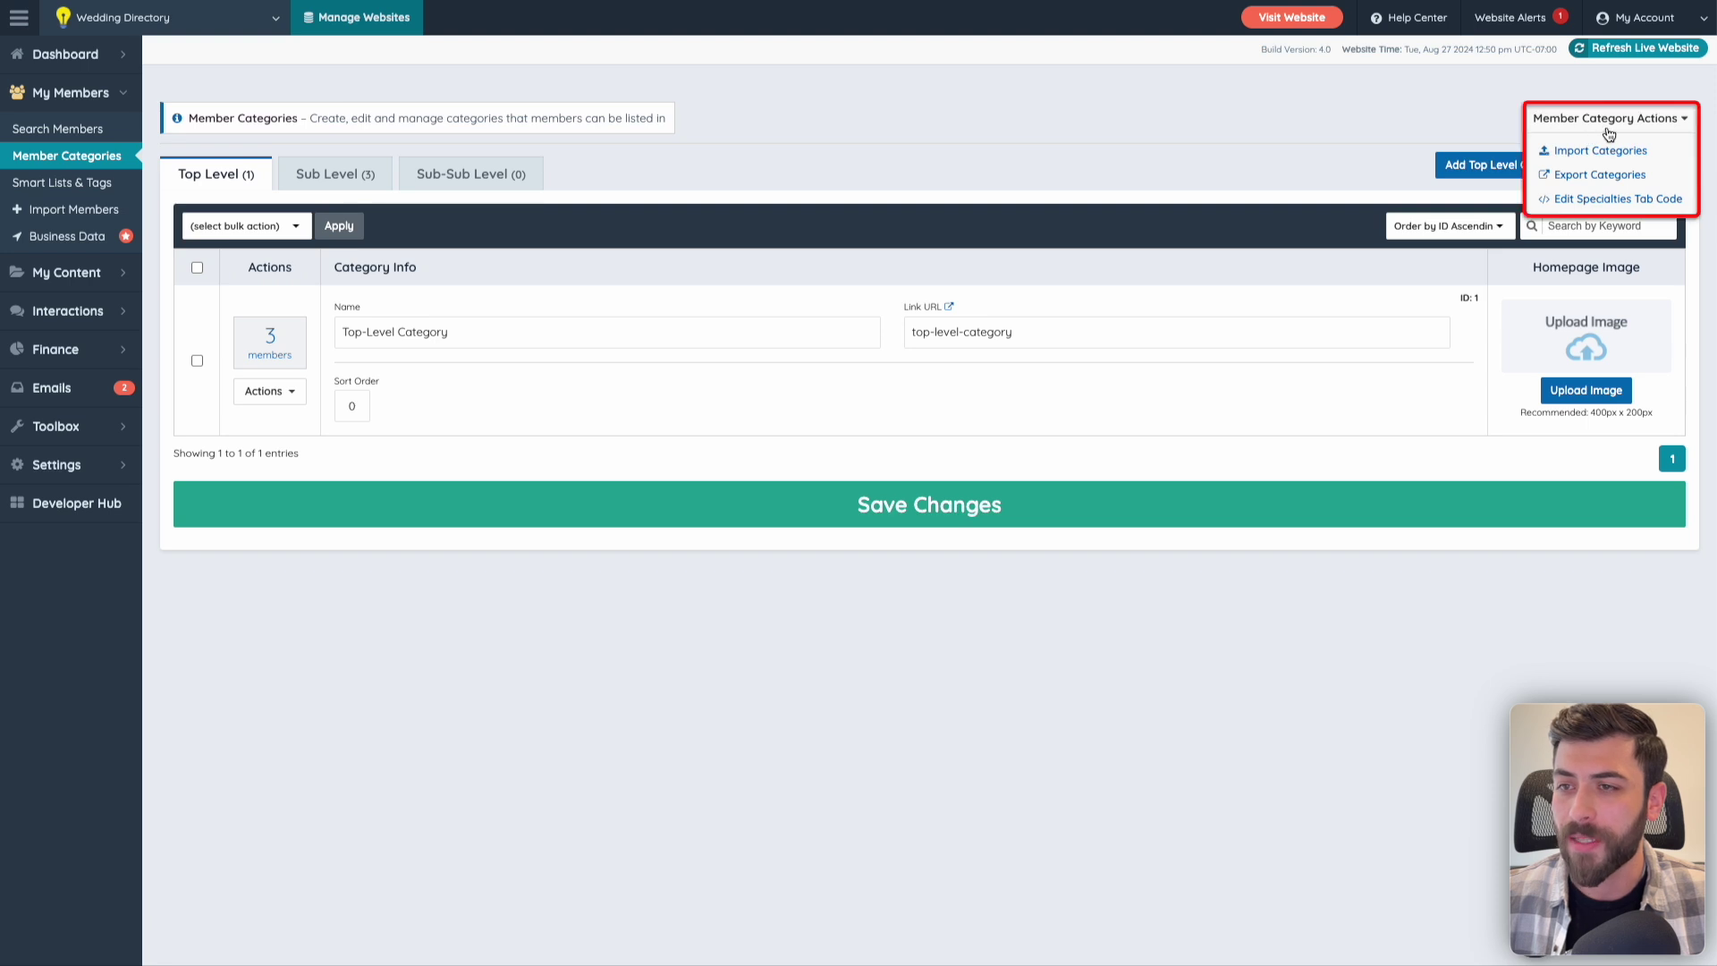
pyautogui.click(1601, 151)
pyautogui.click(705, 395)
pyautogui.click(1050, 398)
pyautogui.doubleClick(693, 372)
pyautogui.click(1037, 455)
pyautogui.click(839, 555)
pyautogui.click(838, 573)
# Review the imported categories on the Sub Level and Sub-Sub Level tabs
pyautogui.click(613, 156)
pyautogui.click(348, 187)
pyautogui.click(537, 189)
pyautogui.moveTo(465, 341); pyautogui.dragTo(353, 340)
pyautogui.moveTo(506, 537); pyautogui.dragTo(319, 529)
pyautogui.click(685, 684)
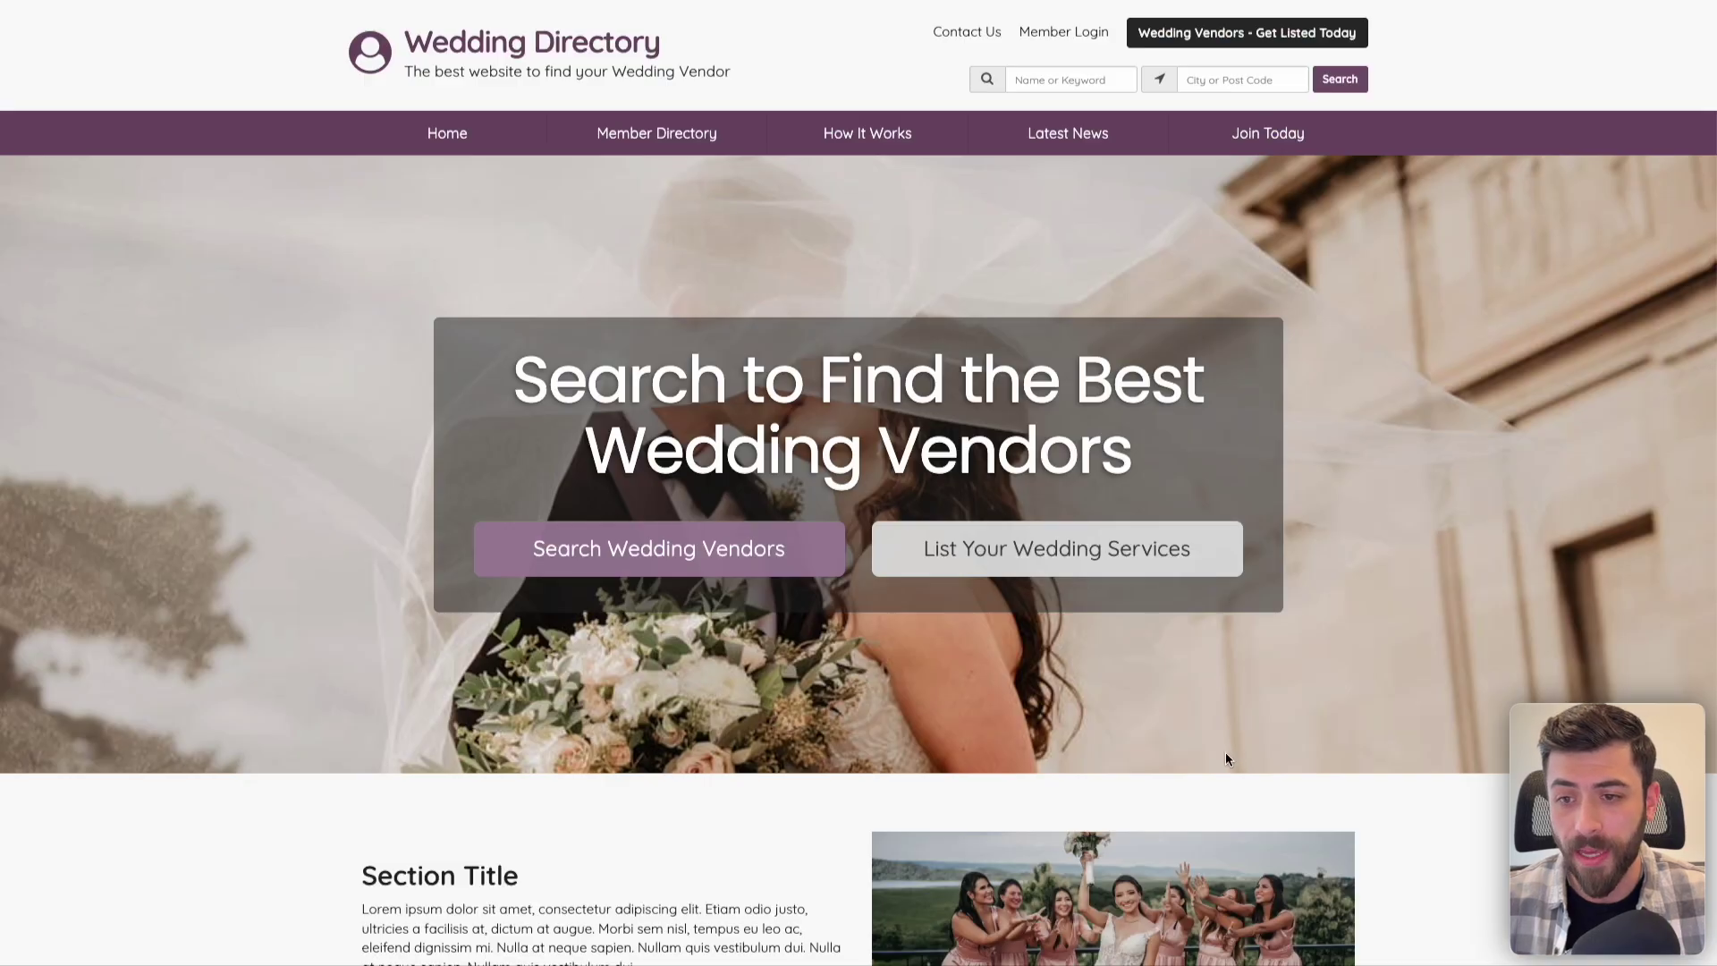
# Follow the footer's Search by Category link to the Wedding Vendors by Category page
pyautogui.scroll(-15, 1226, 753)
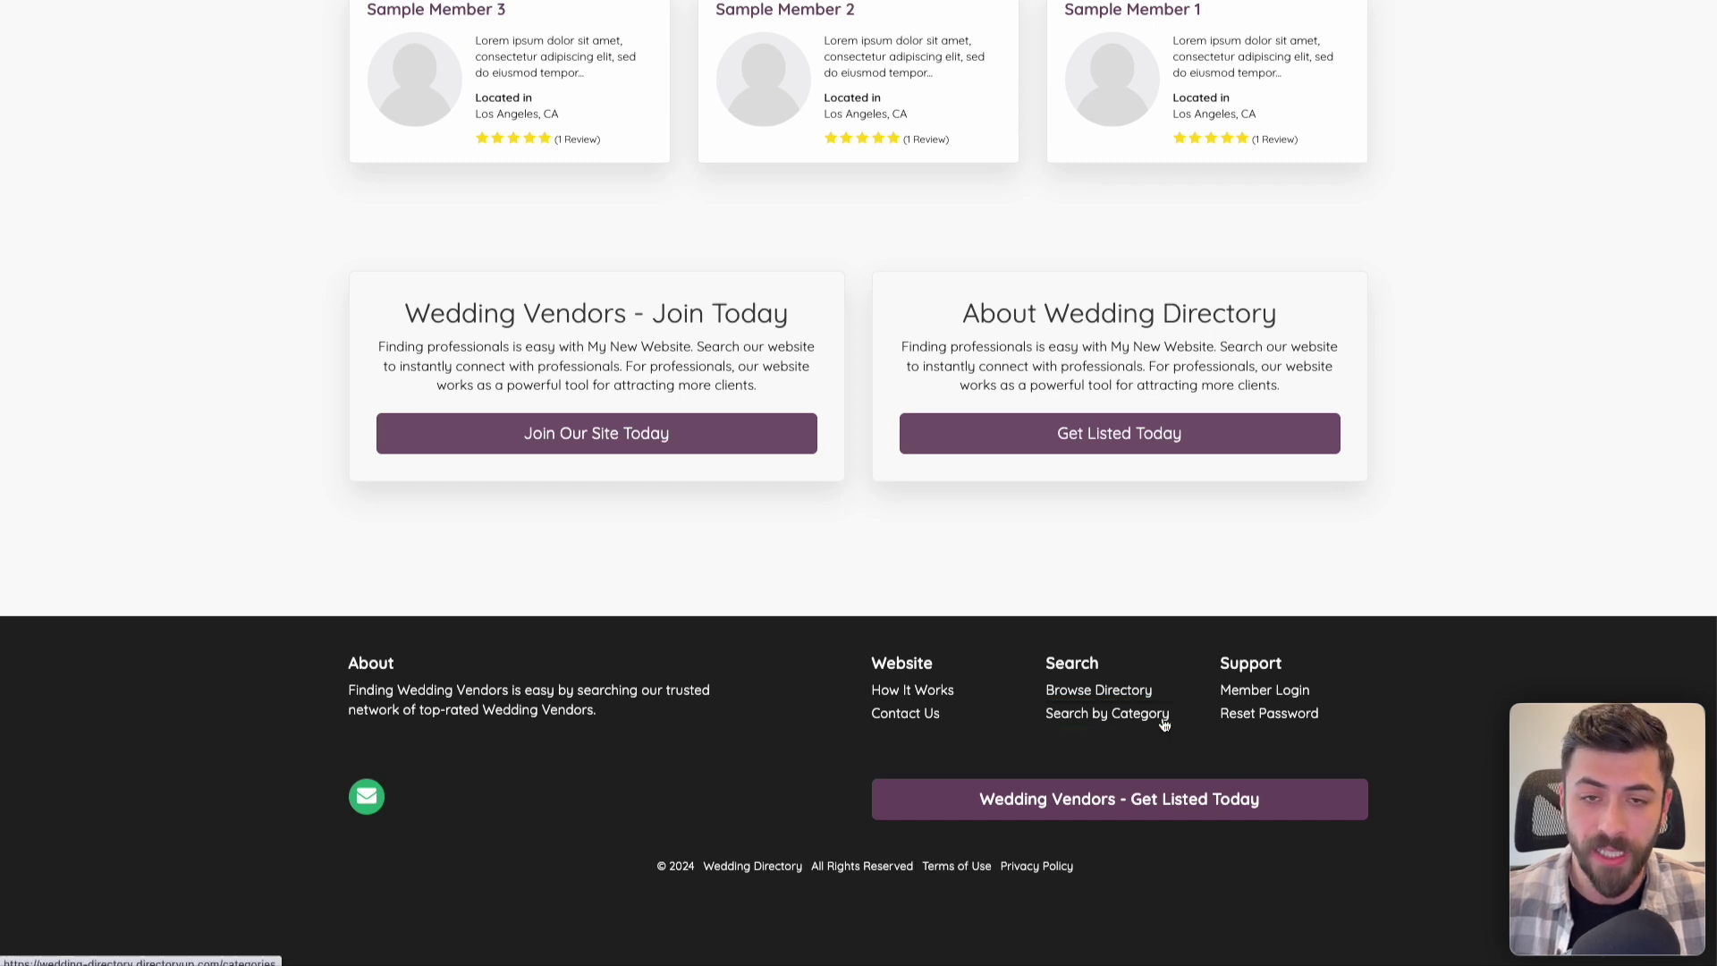
pyautogui.click(1163, 720)
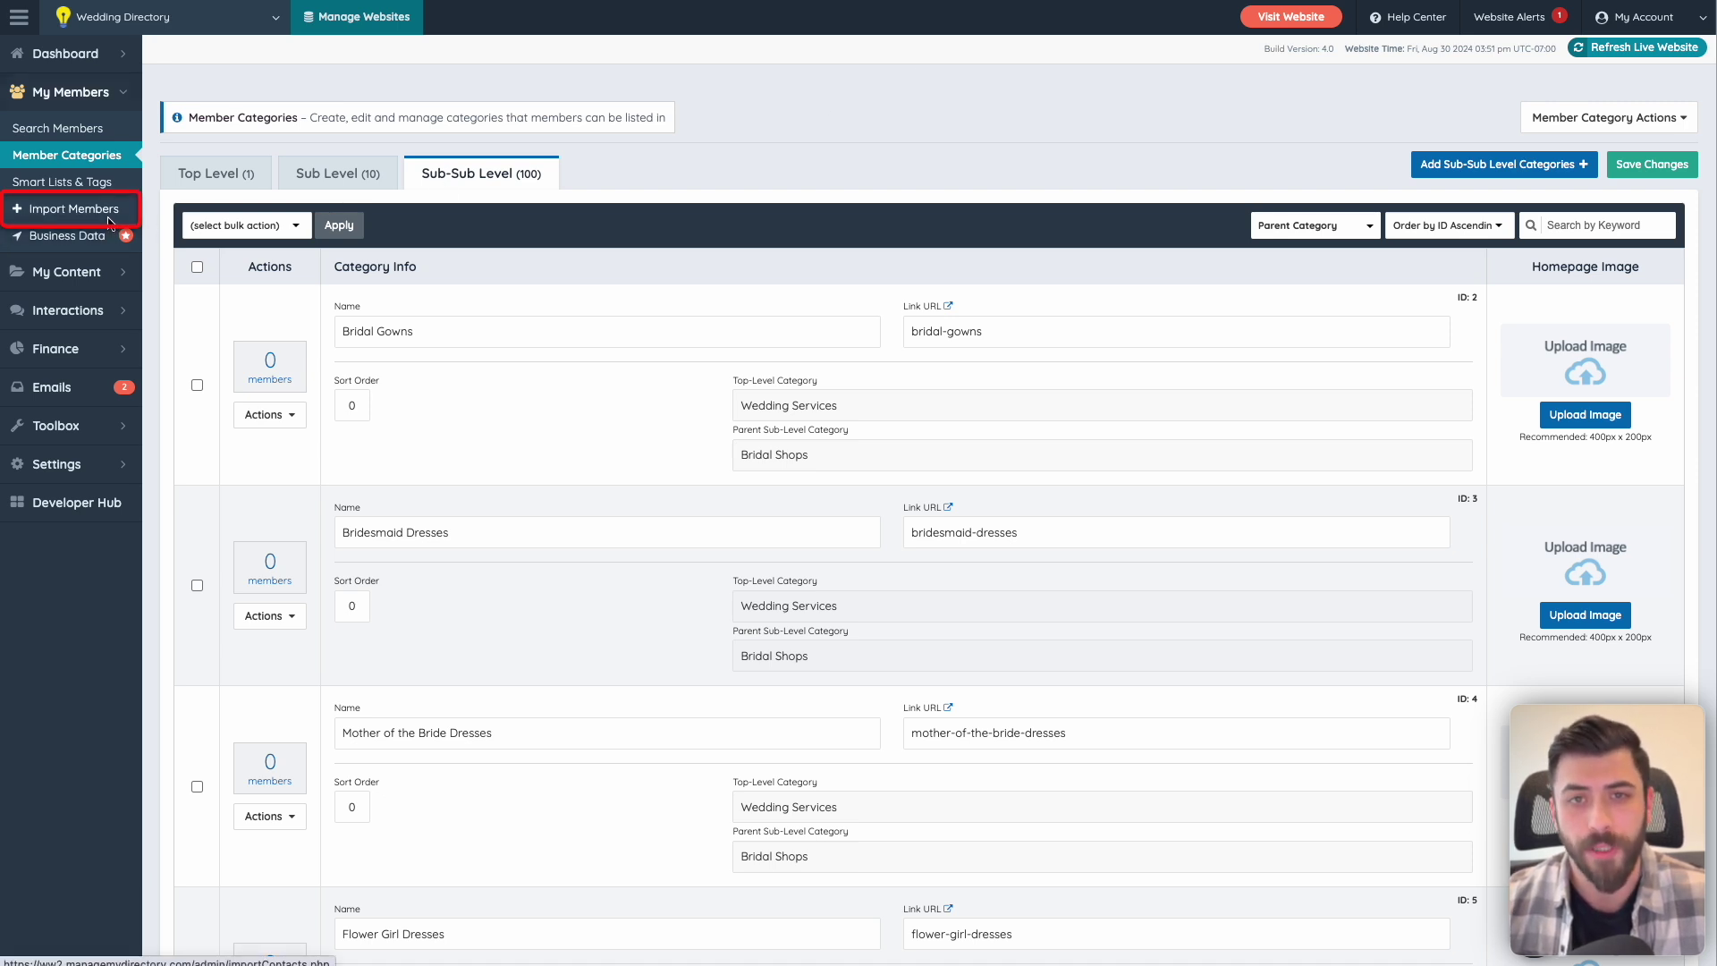
pyautogui.click(93, 216)
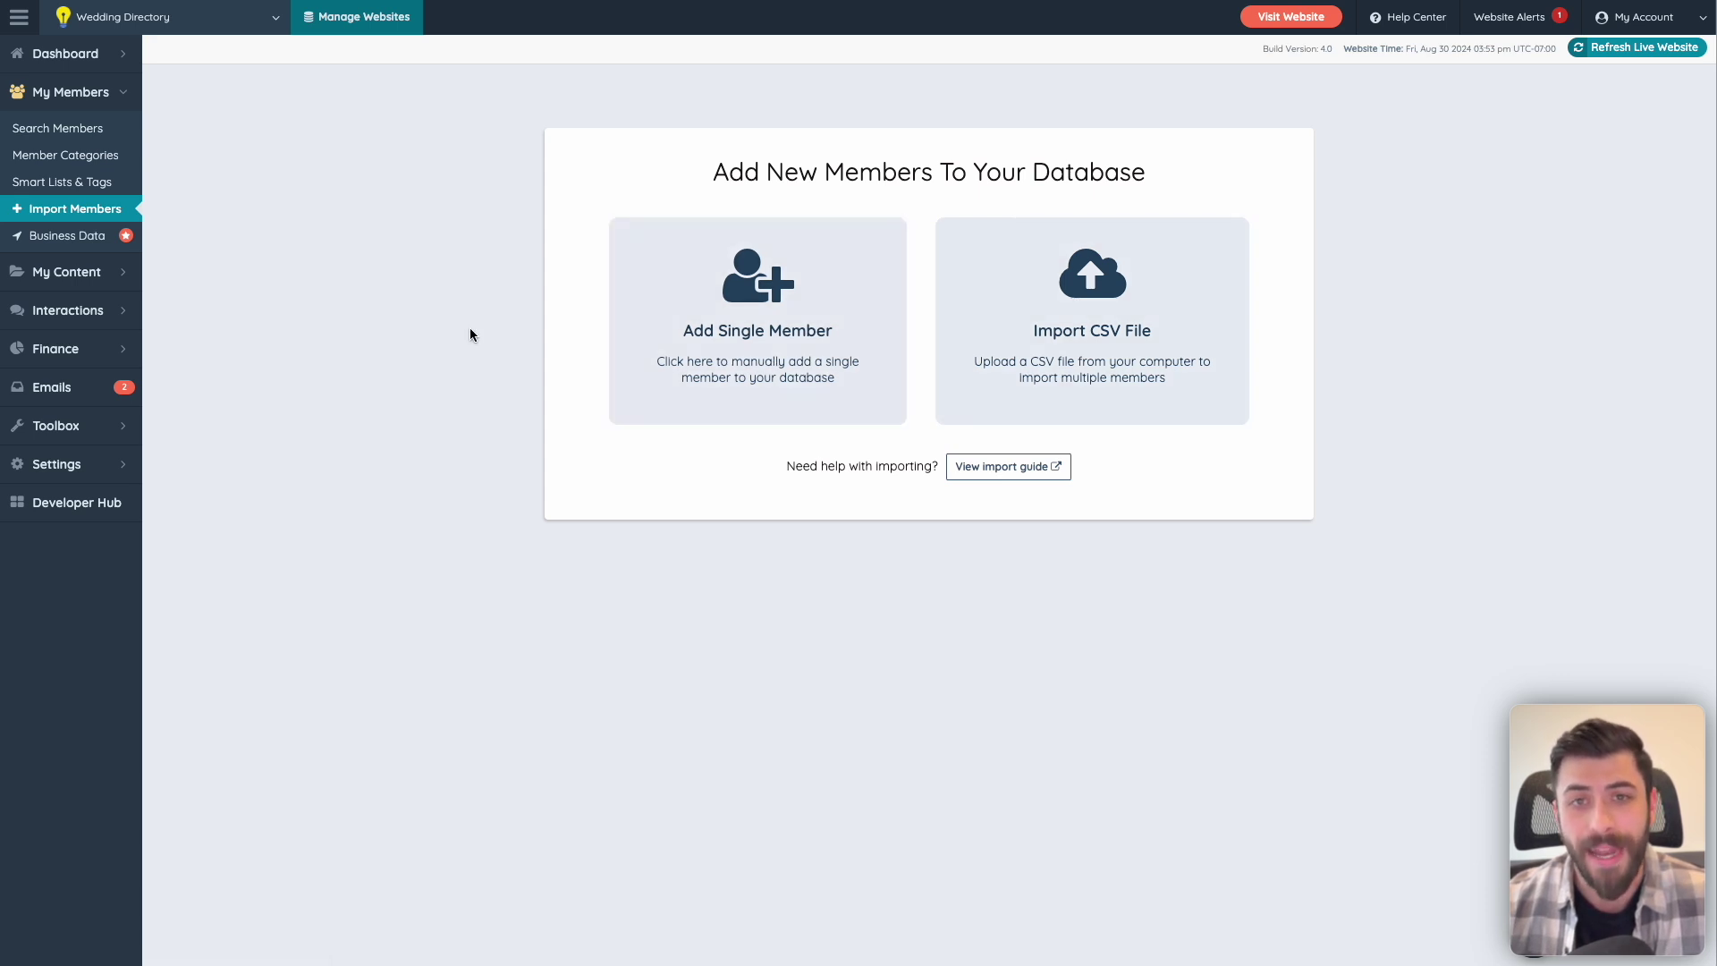
# Search Business Data for Bridal shop records located in California, USA
pyautogui.click(86, 244)
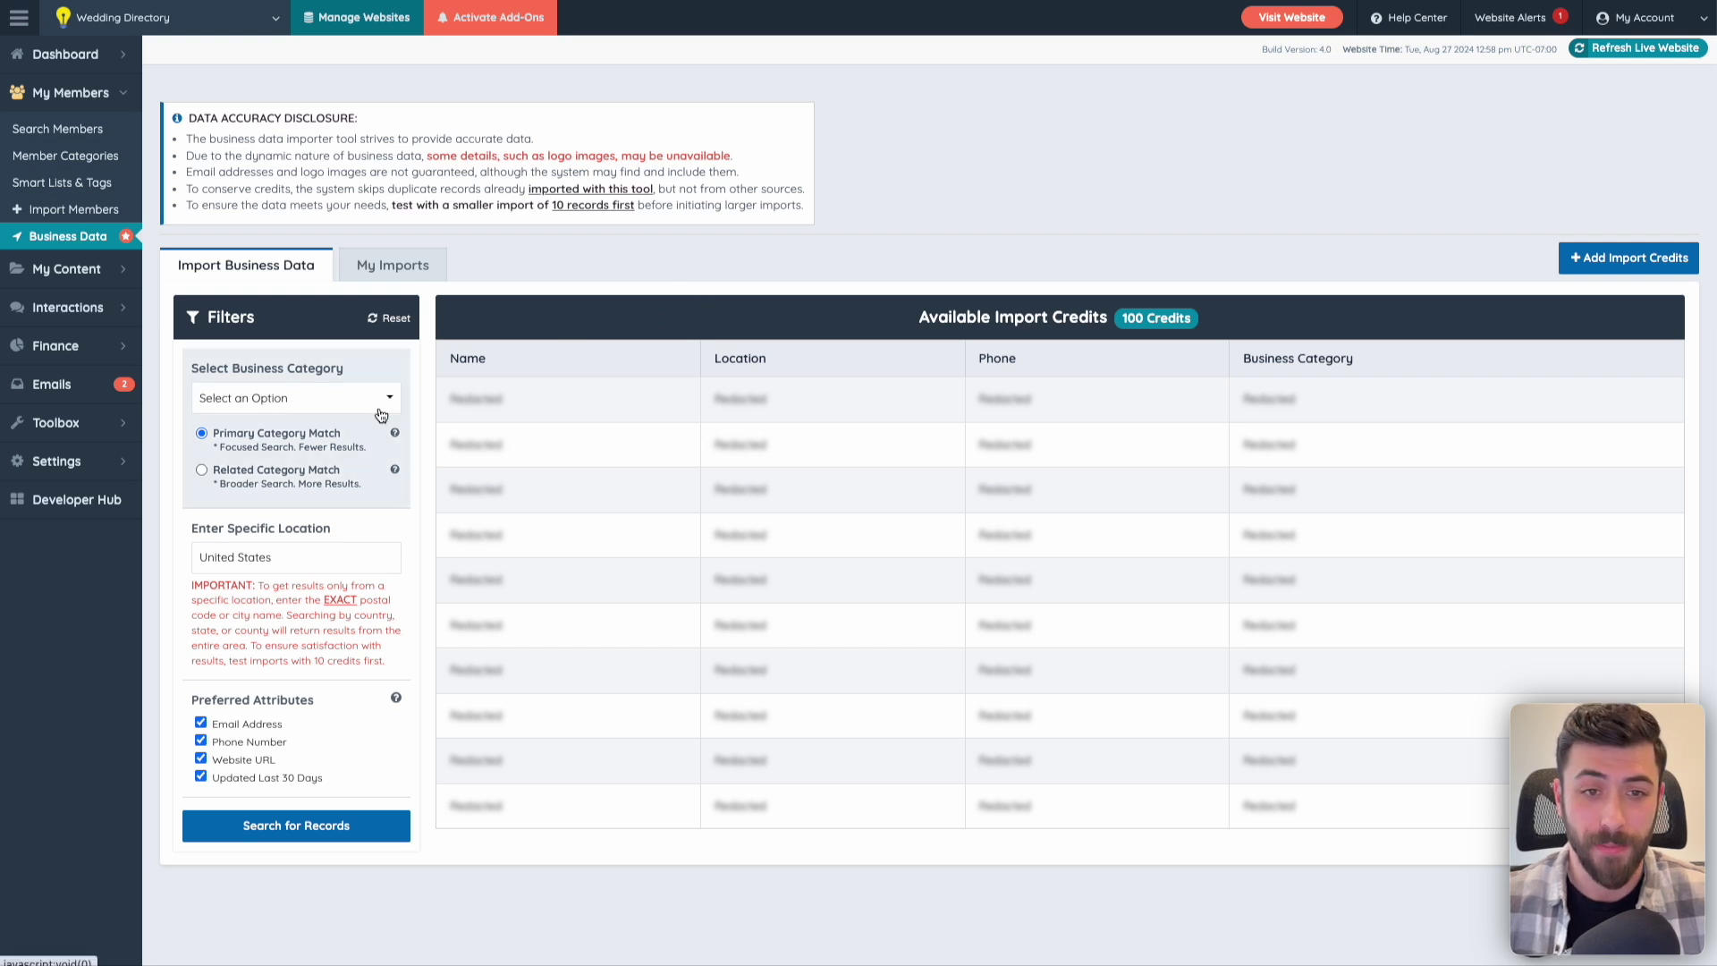
pyautogui.click(380, 414)
pyautogui.write('bridal')
pyautogui.press('Return')
pyautogui.click(295, 557)
pyautogui.write('california')
pyautogui.click(334, 599)
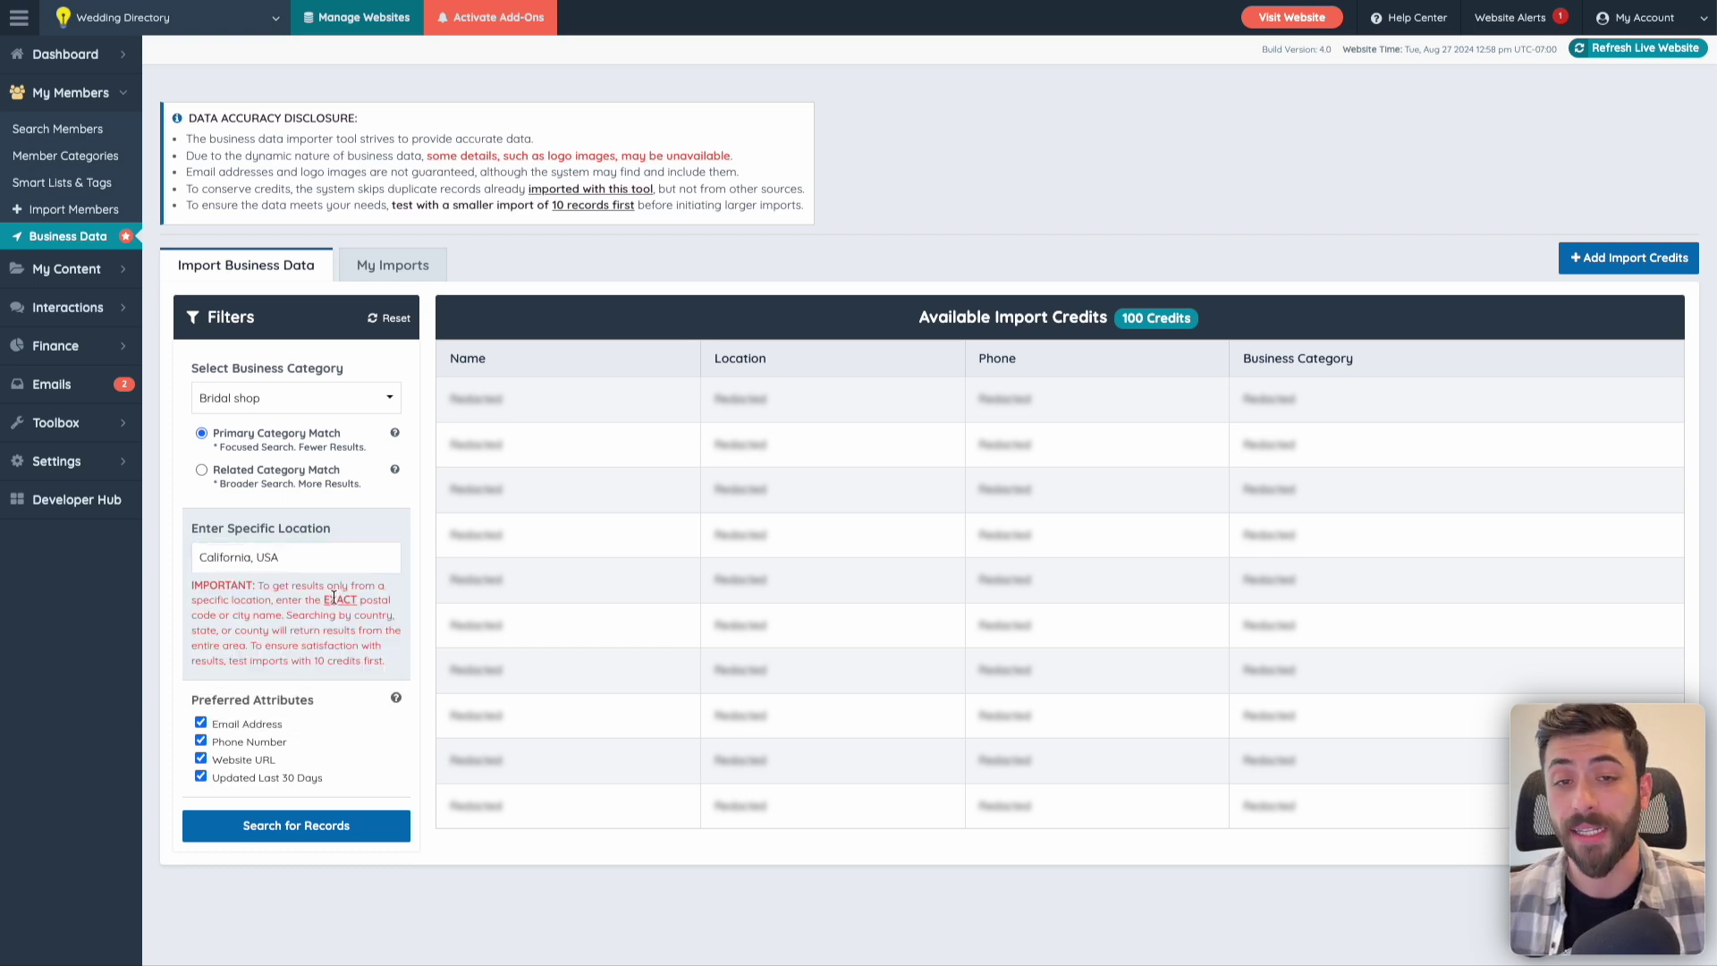
pyautogui.click(310, 825)
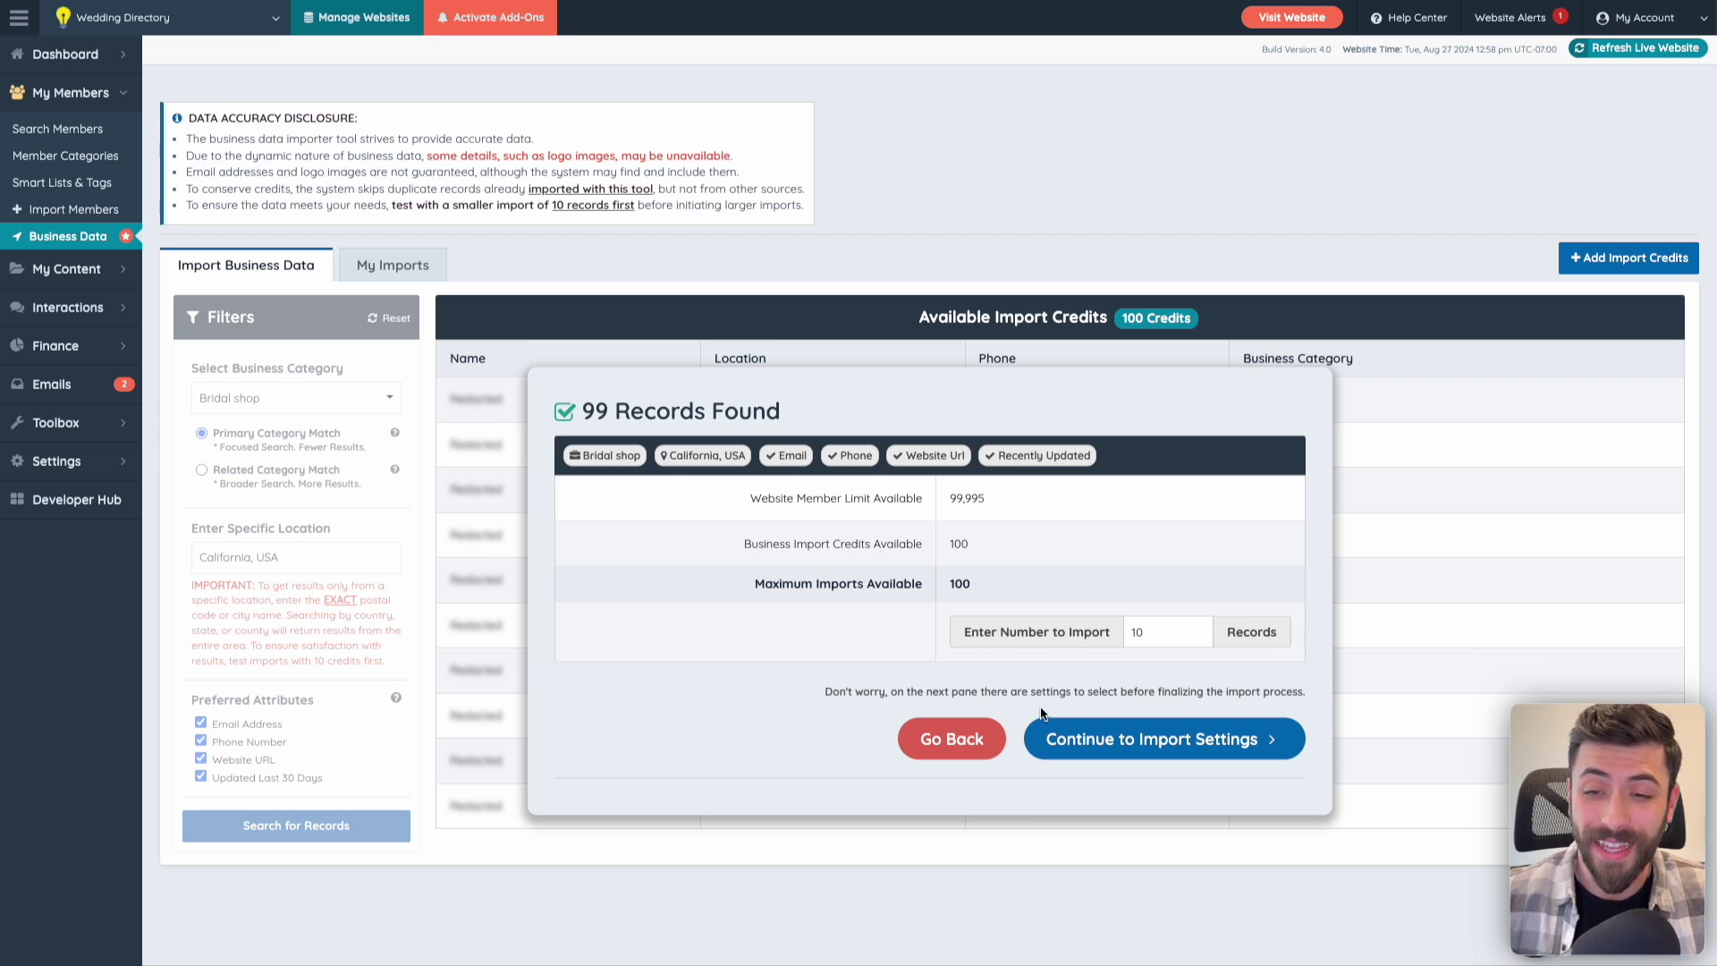
# Import the 10 records into Membership Plan 1 under Wedding Services > Bridal Shops
pyautogui.click(1084, 738)
pyautogui.click(1064, 460)
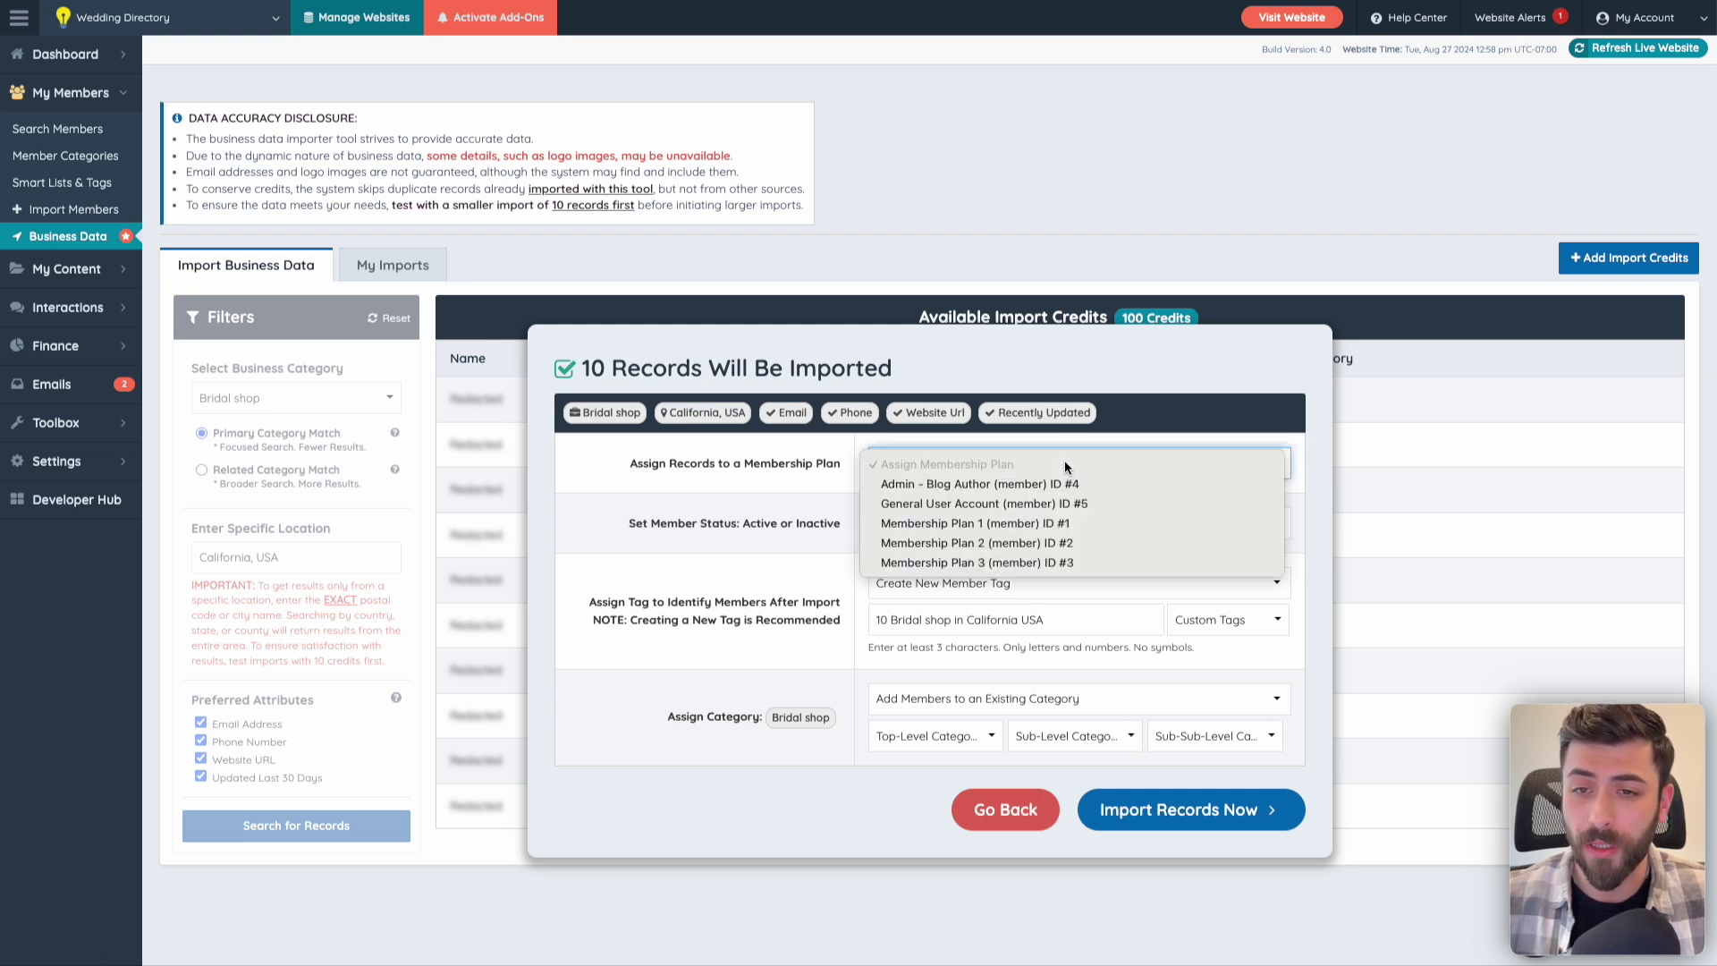
pyautogui.click(1066, 524)
pyautogui.click(955, 736)
pyautogui.click(961, 811)
pyautogui.click(1088, 742)
pyautogui.click(1076, 810)
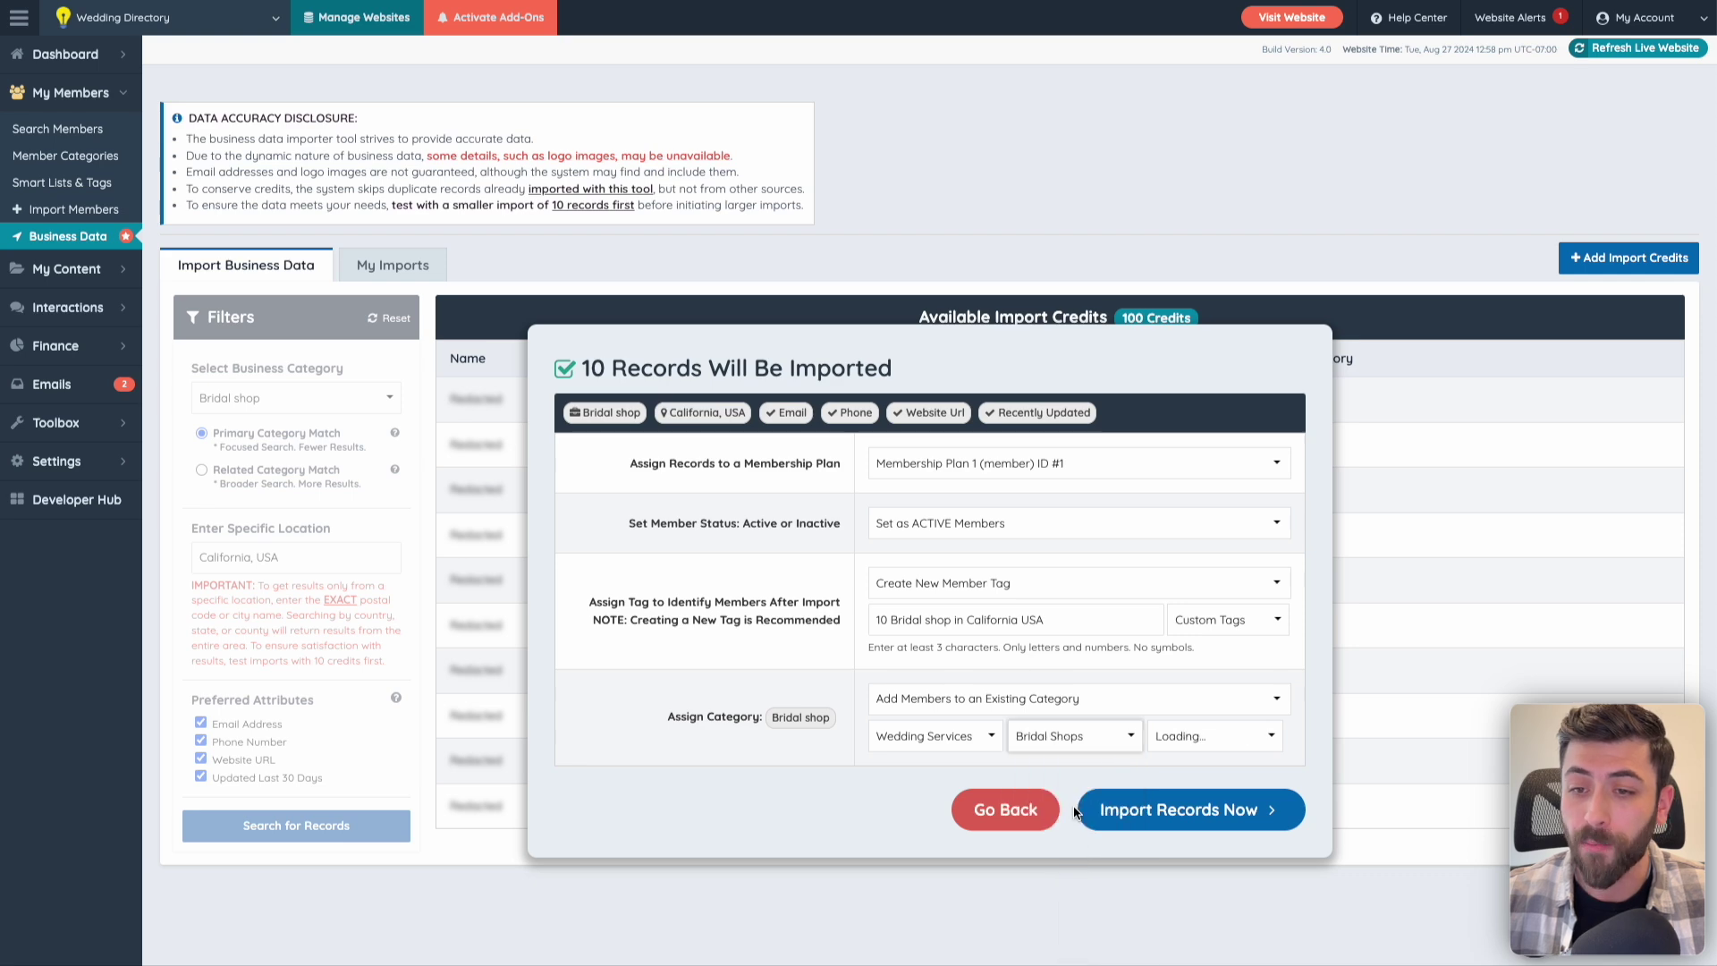
pyautogui.click(1203, 810)
pyautogui.click(802, 589)
# Close the Import Summary to see progress, then browse the Search Members list
pyautogui.click(1131, 793)
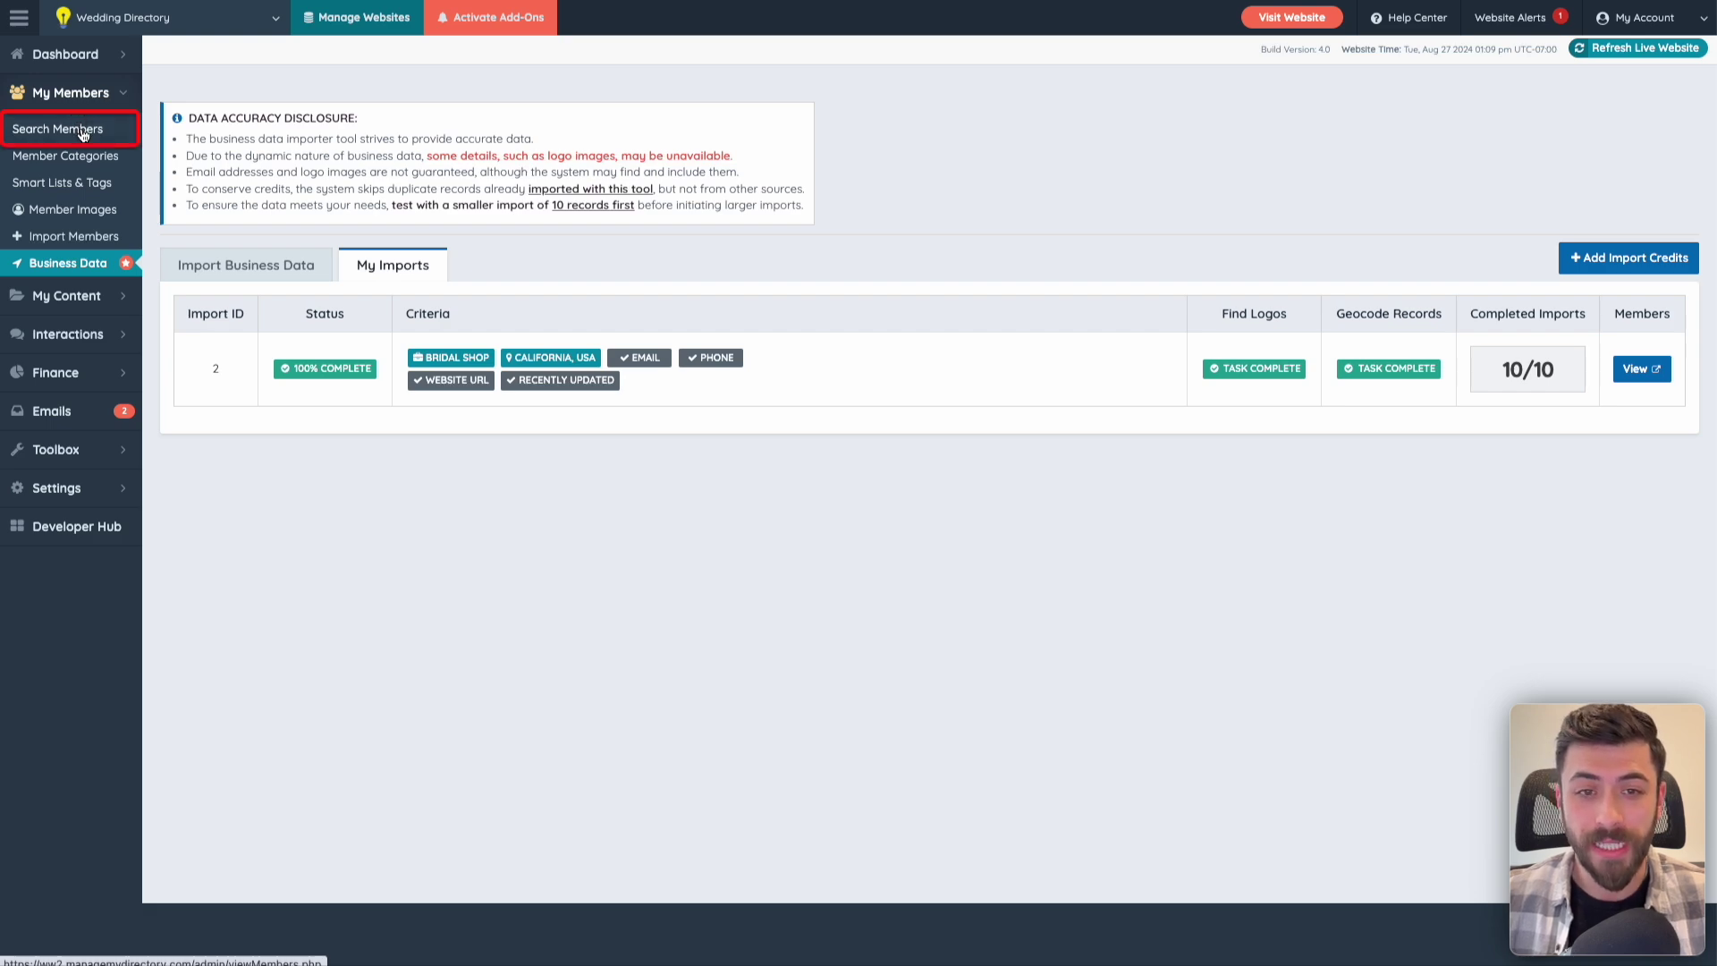
pyautogui.click(80, 133)
pyautogui.scroll(-8, 635, 407)
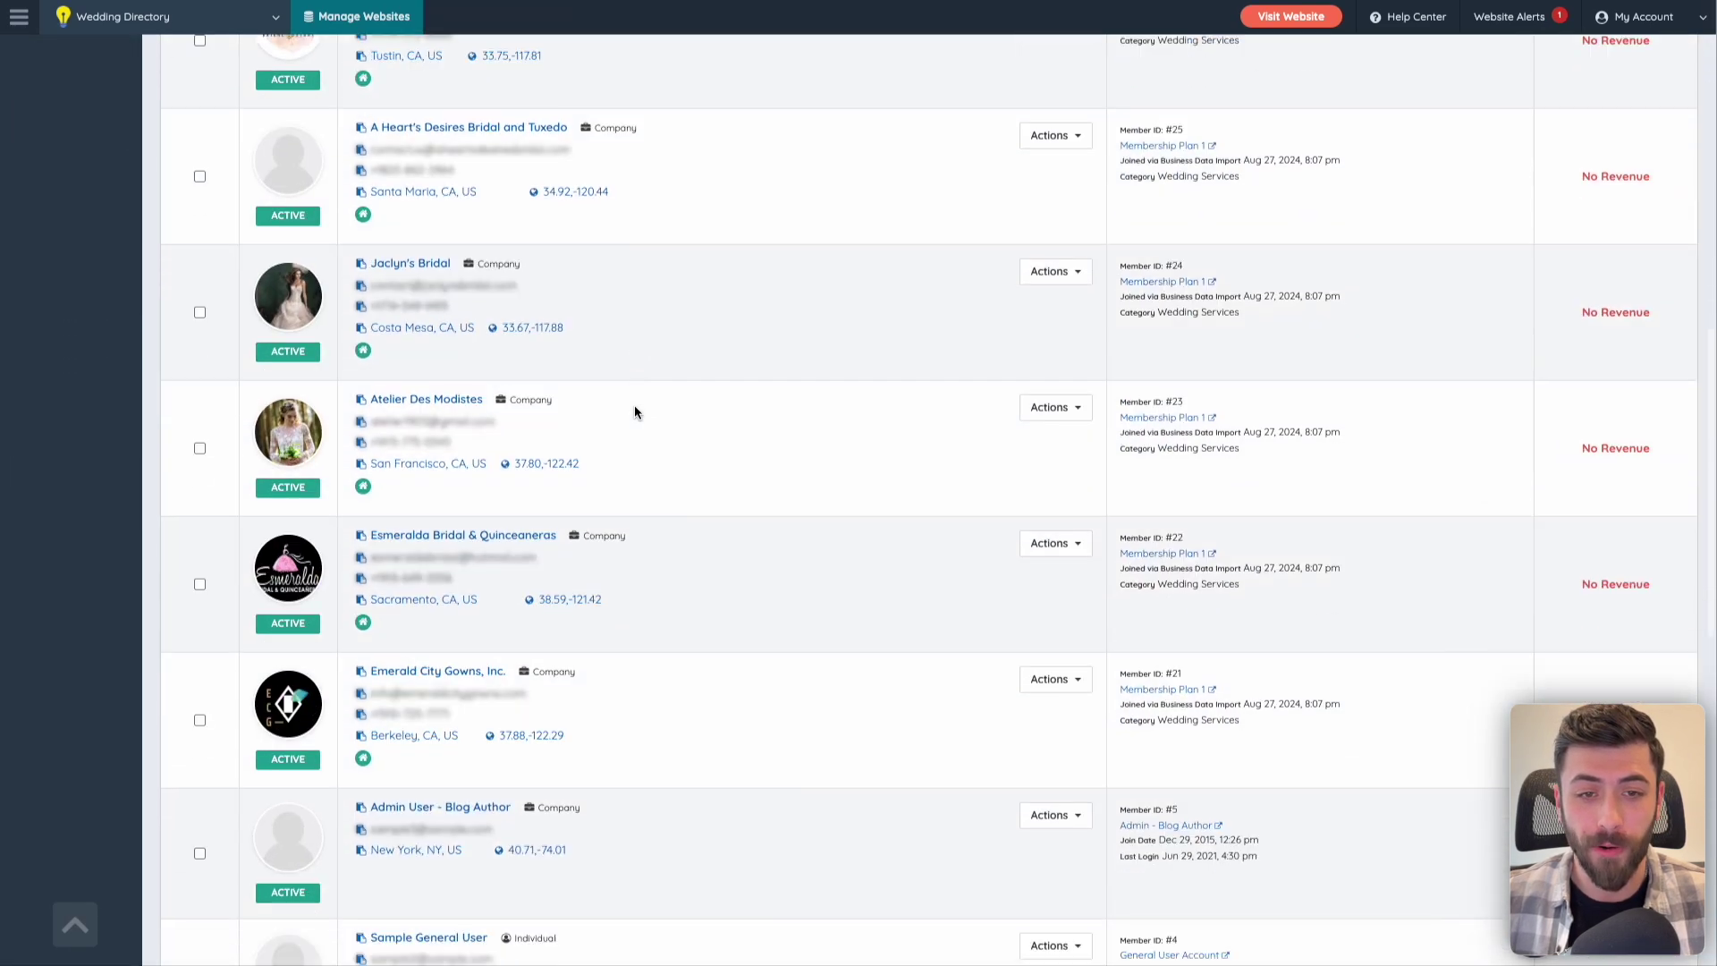
pyautogui.scroll(10, 635, 407)
pyautogui.scroll(1, 374, 398)
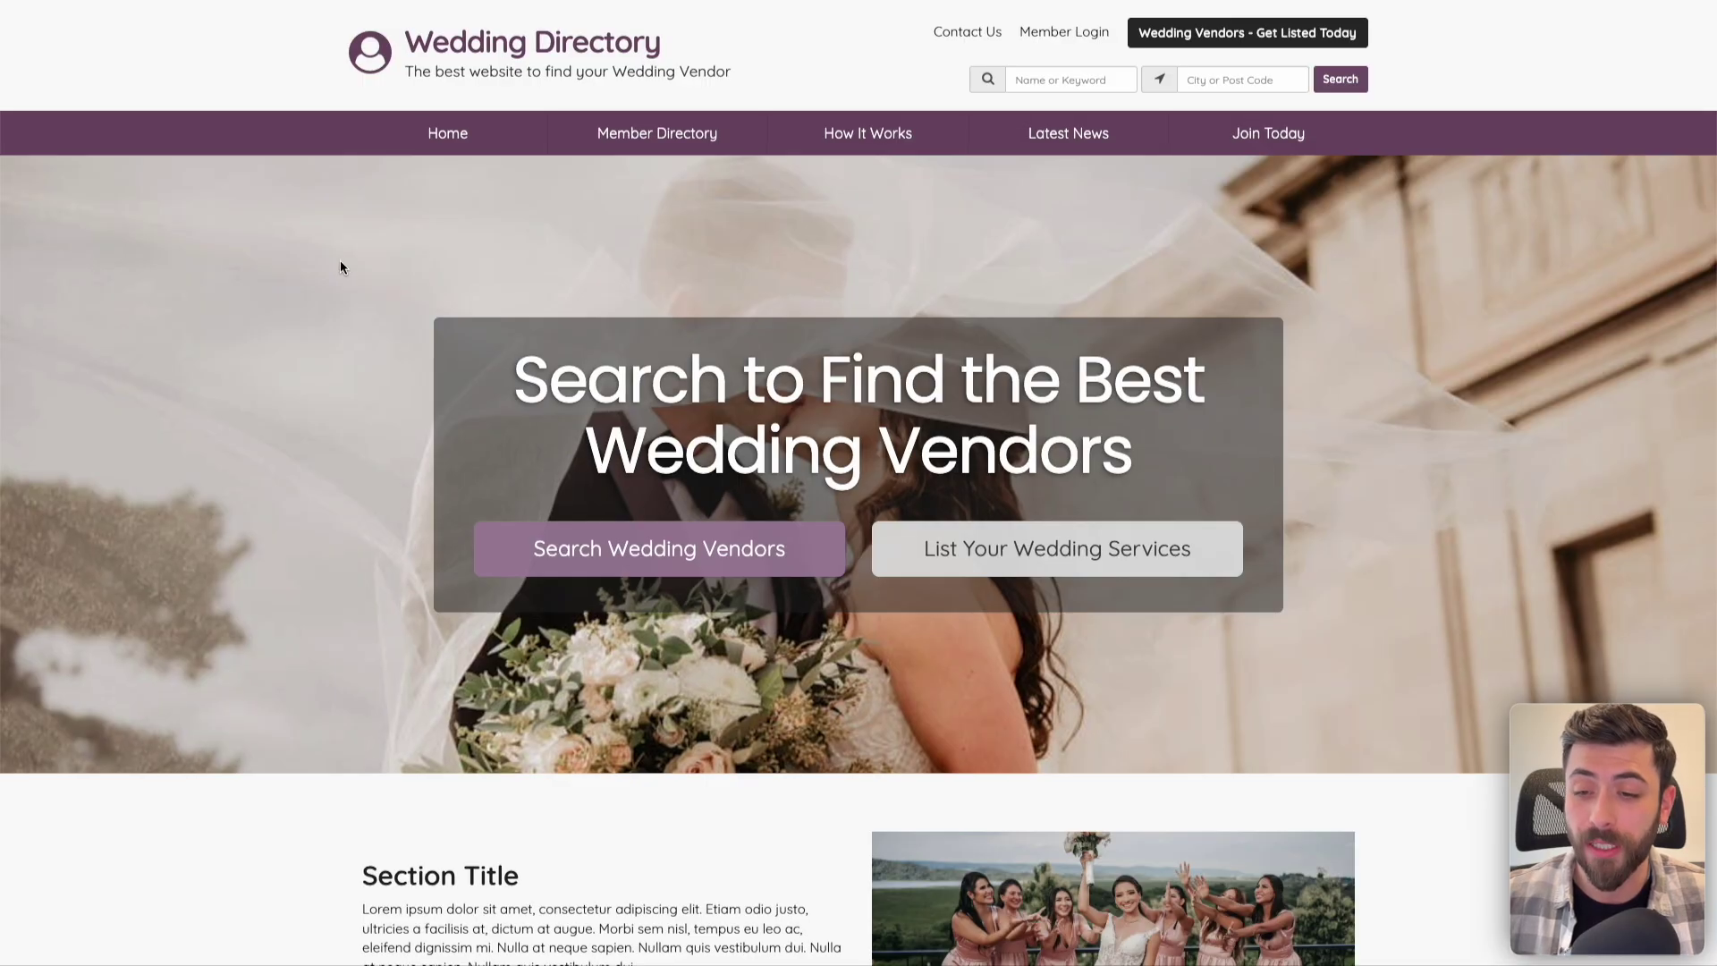
# Scroll through an imported bridal shop's profile on the live site
pyautogui.scroll(-8, 340, 266)
pyautogui.scroll(-5, 340, 267)
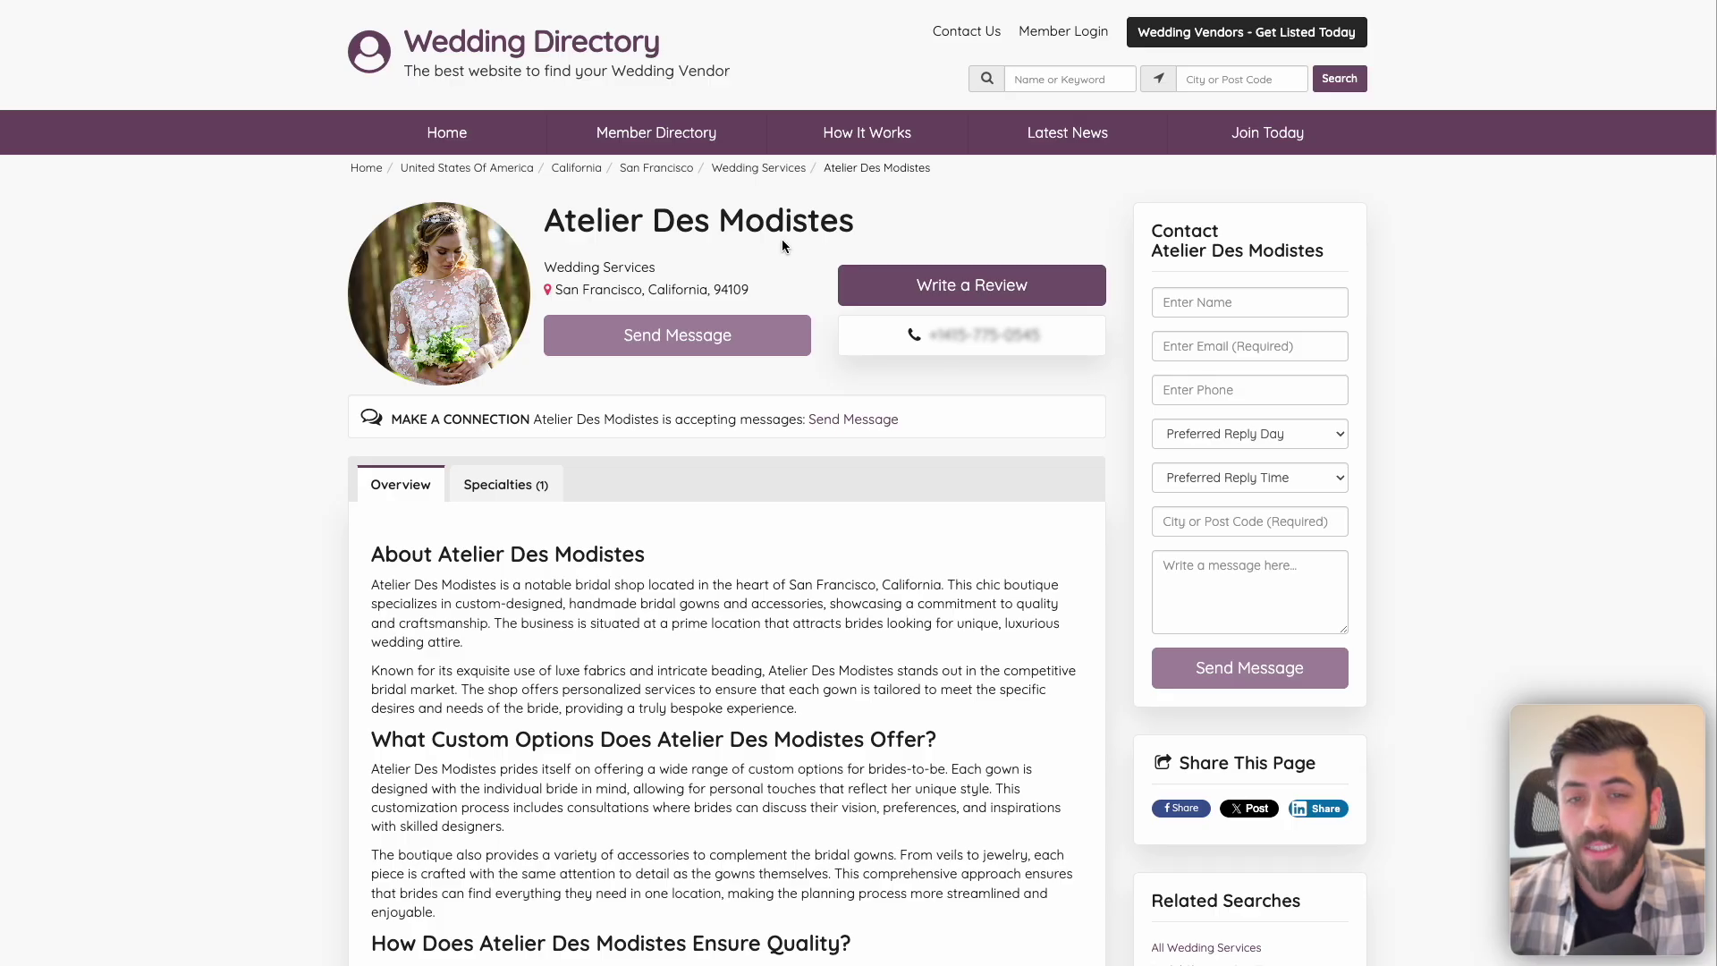
pyautogui.scroll(-7, 791, 287)
pyautogui.scroll(7, 791, 287)
# Browse the San Francisco vendor results, then return to the Wedding Directory homepage
pyautogui.click(665, 163)
pyautogui.scroll(-9, 671, 166)
pyautogui.scroll(-3, 672, 168)
pyautogui.scroll(6, 671, 166)
pyautogui.scroll(7, 671, 167)
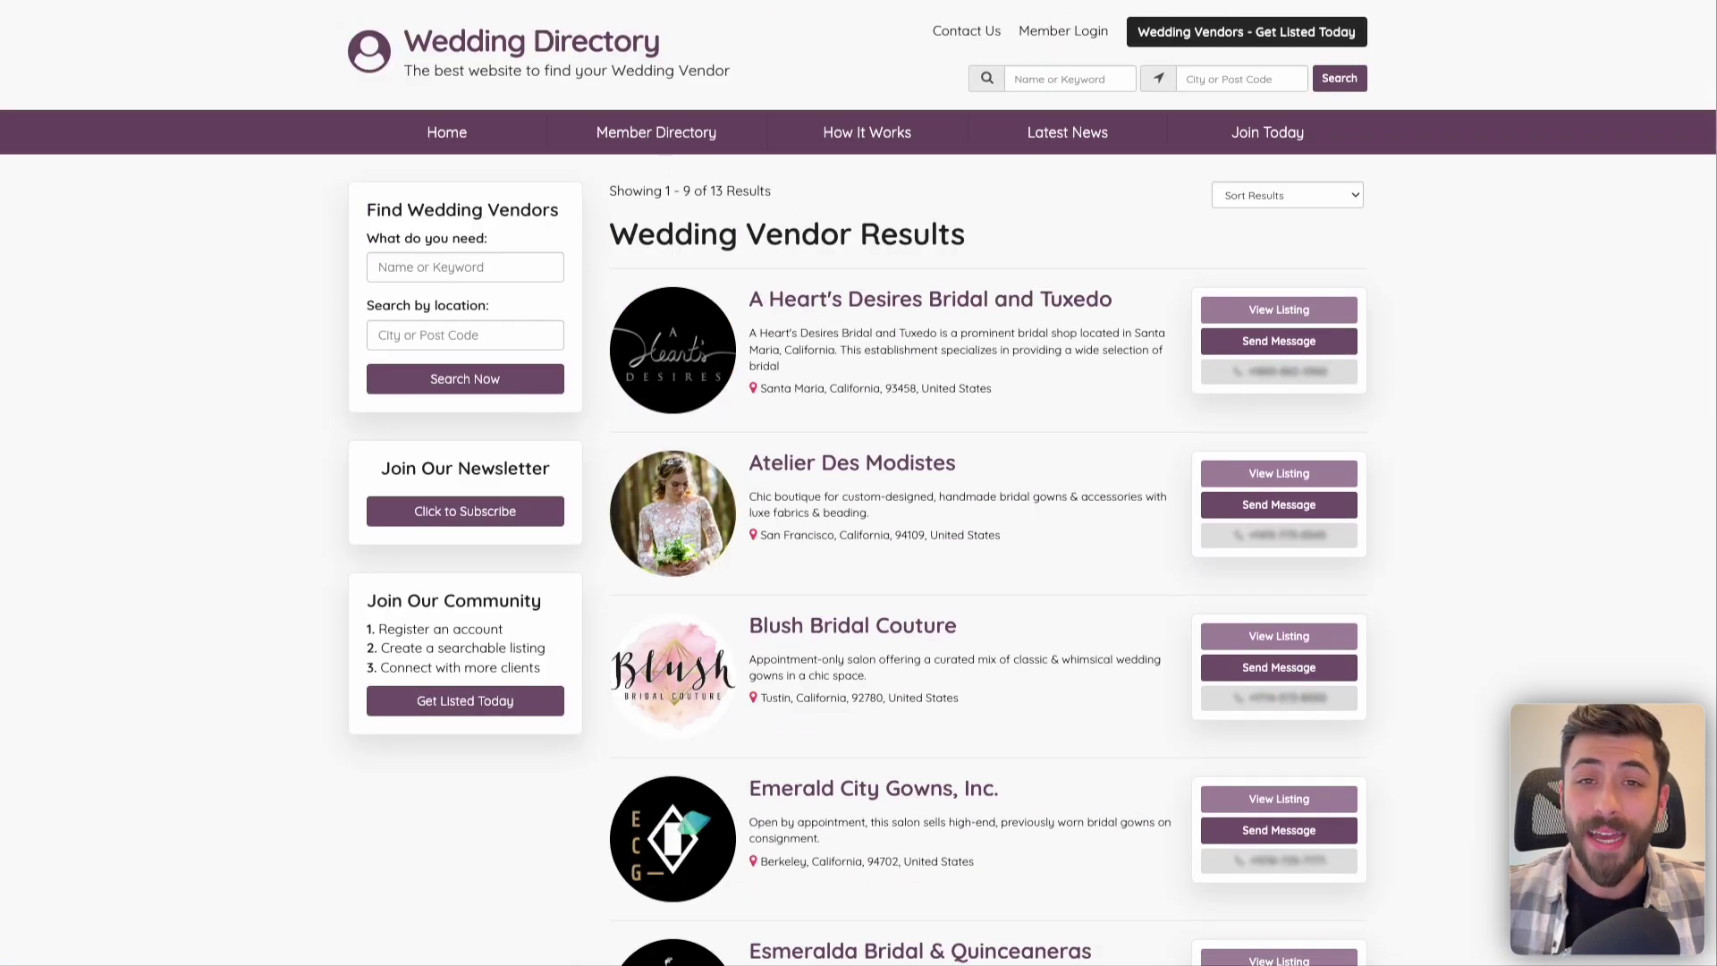
pyautogui.click(632, 79)
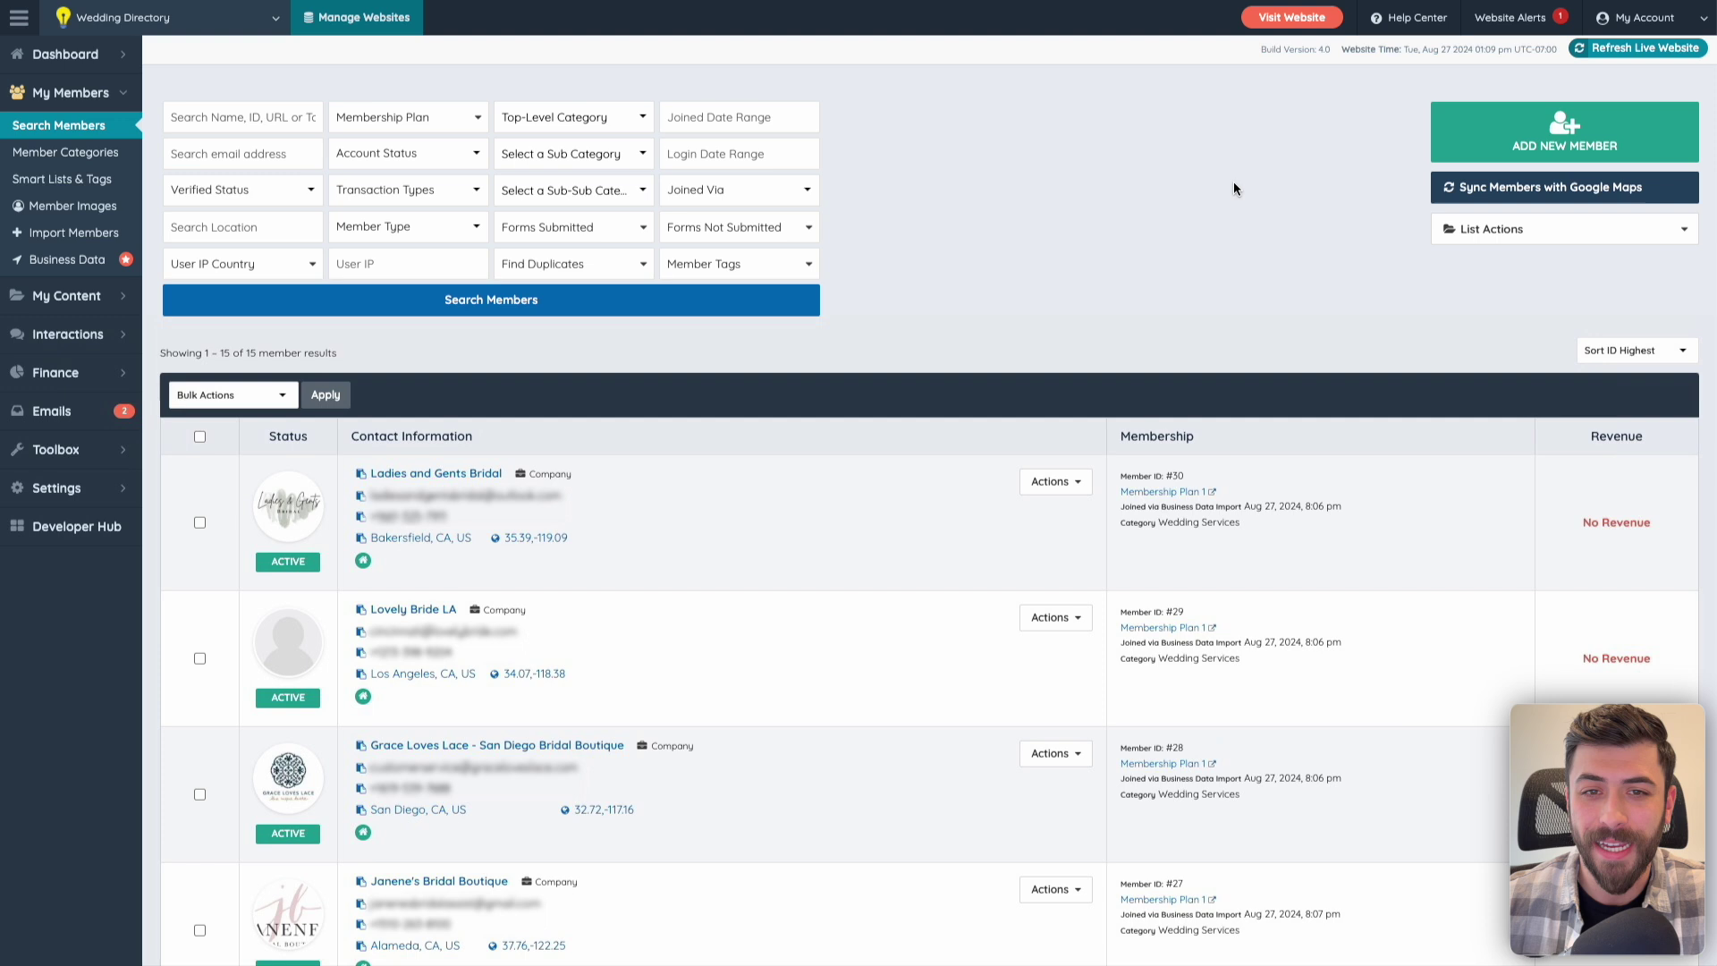
# From the admin Dashboard, go to My Account's View My Websites list of active sites
pyautogui.moveTo(99, 63)
pyautogui.click(98, 62)
pyautogui.click(1669, 21)
pyautogui.click(1591, 84)
# Show the Getting Started quick setup video guides from the Support Center menu
pyautogui.click(304, 377)
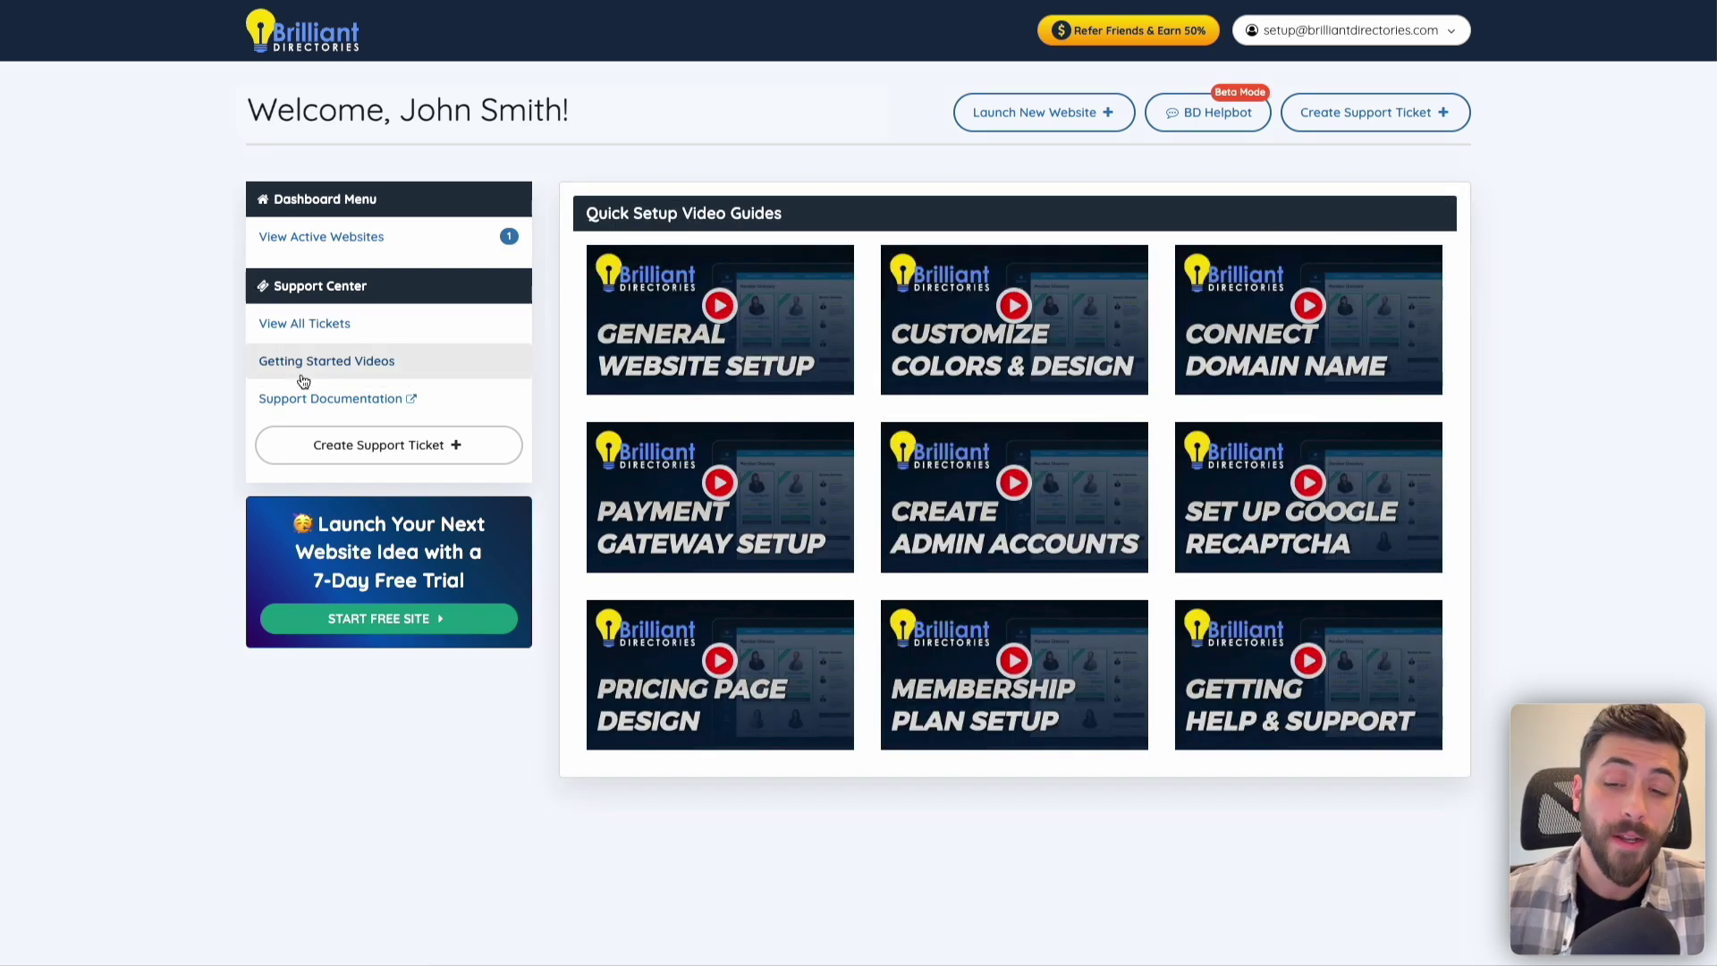